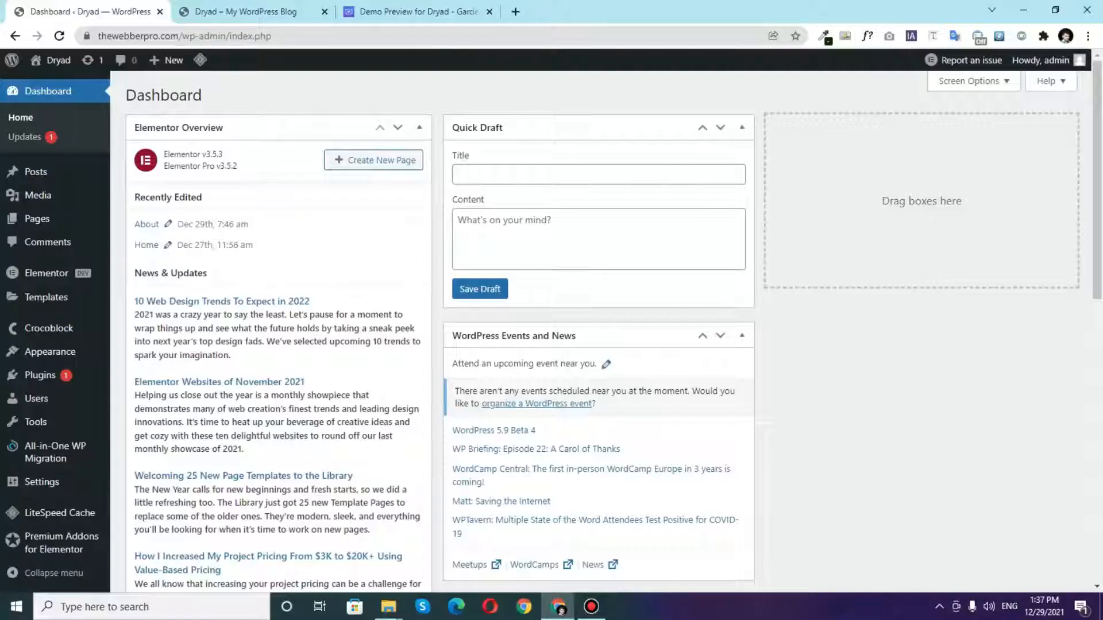
- Start a new template from the saved templates list and set its type to Single Post
{"action": "left_click", "coordinate": [35, 171]}
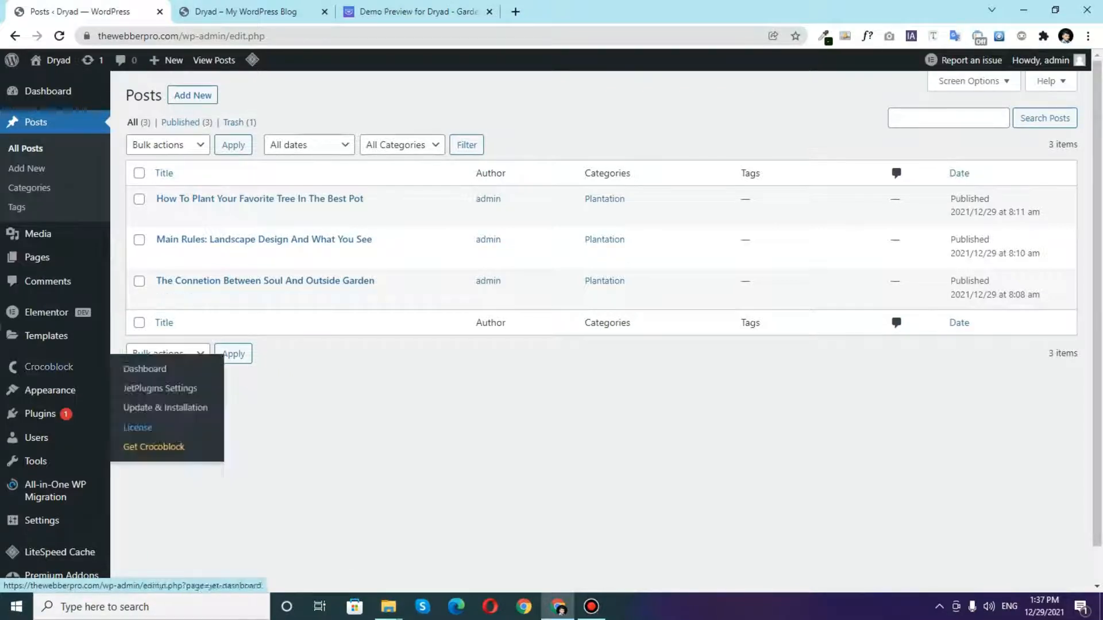
{"action": "left_click", "coordinate": [46, 336]}
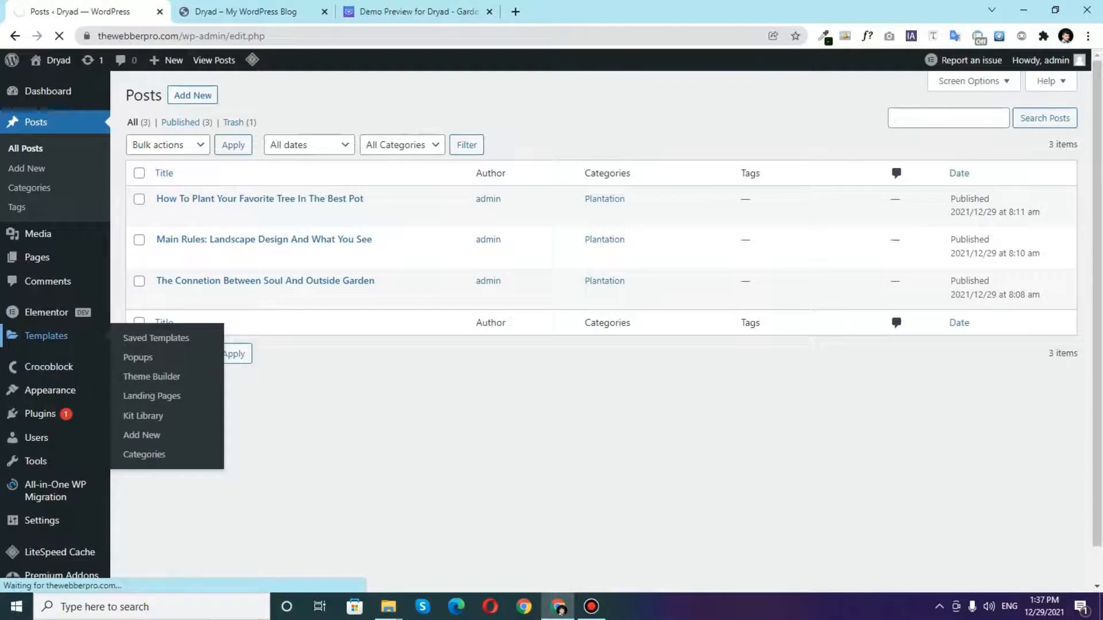
{"action": "left_click", "coordinate": [300, 88]}
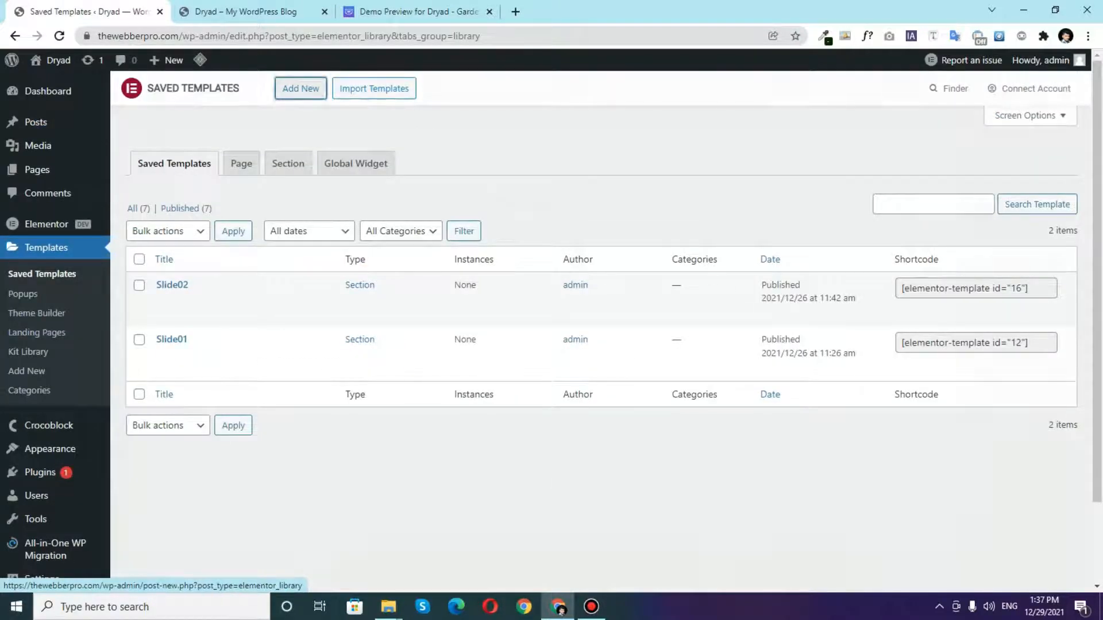
{"action": "left_click", "coordinate": [683, 316]}
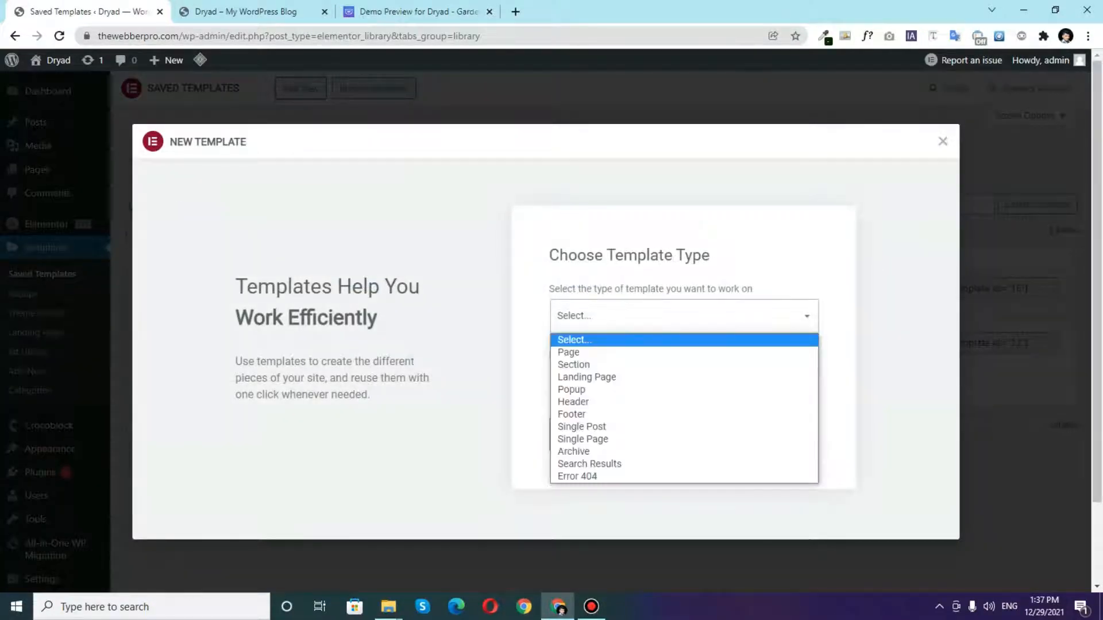
{"action": "left_click", "coordinate": [683, 439]}
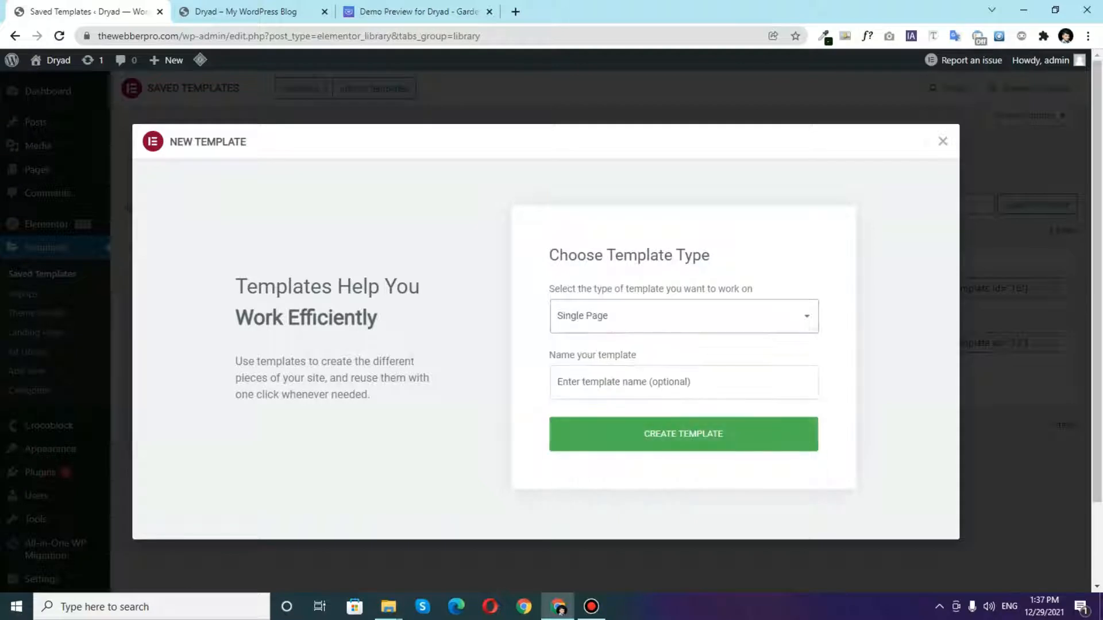
{"action": "left_click", "coordinate": [684, 316]}
{"action": "left_click", "coordinate": [683, 427]}
- Name the template "Single Post template" and create it
{"action": "left_click", "coordinate": [684, 382]}
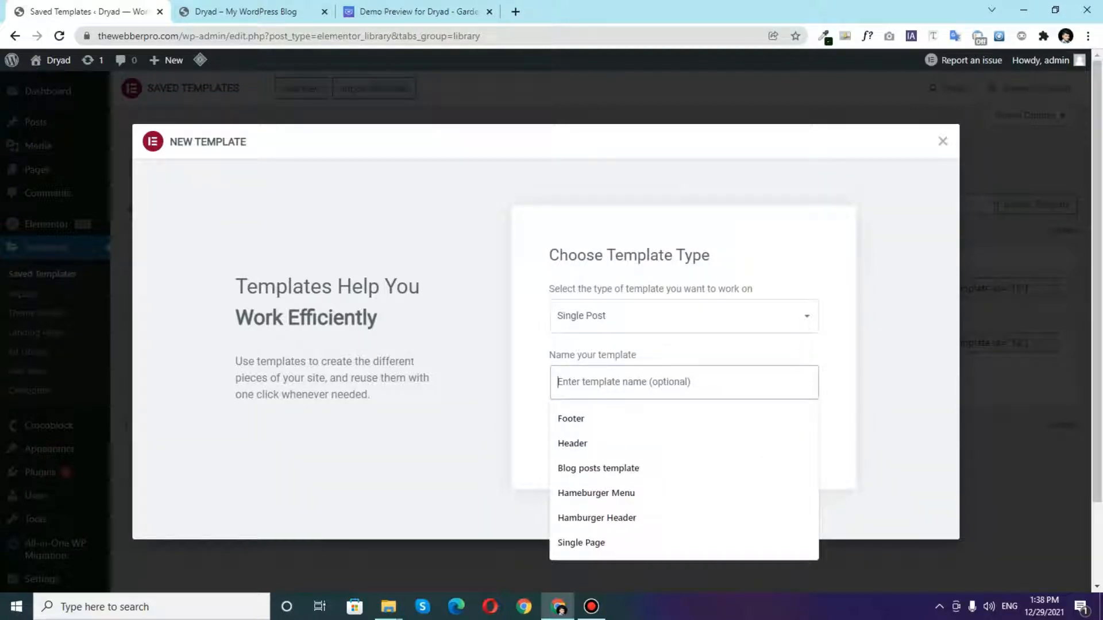
{"action": "left_click", "coordinate": [684, 543]}
{"action": "double_click", "coordinate": [595, 382]}
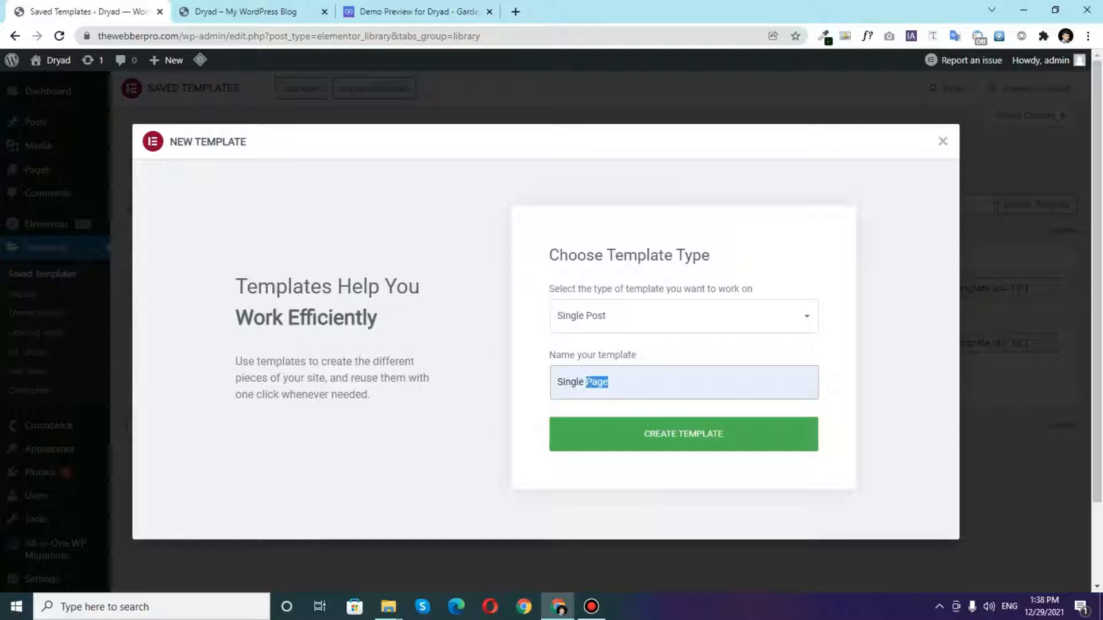
{"action": "type", "text": "Pos"}
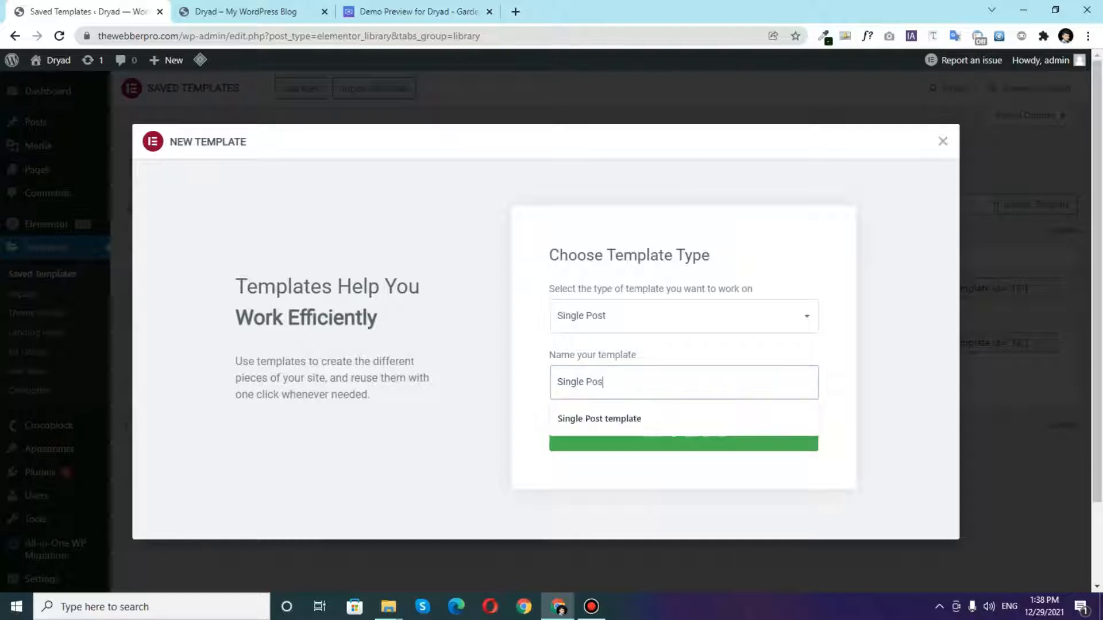
{"action": "type", "text": "t tem"}
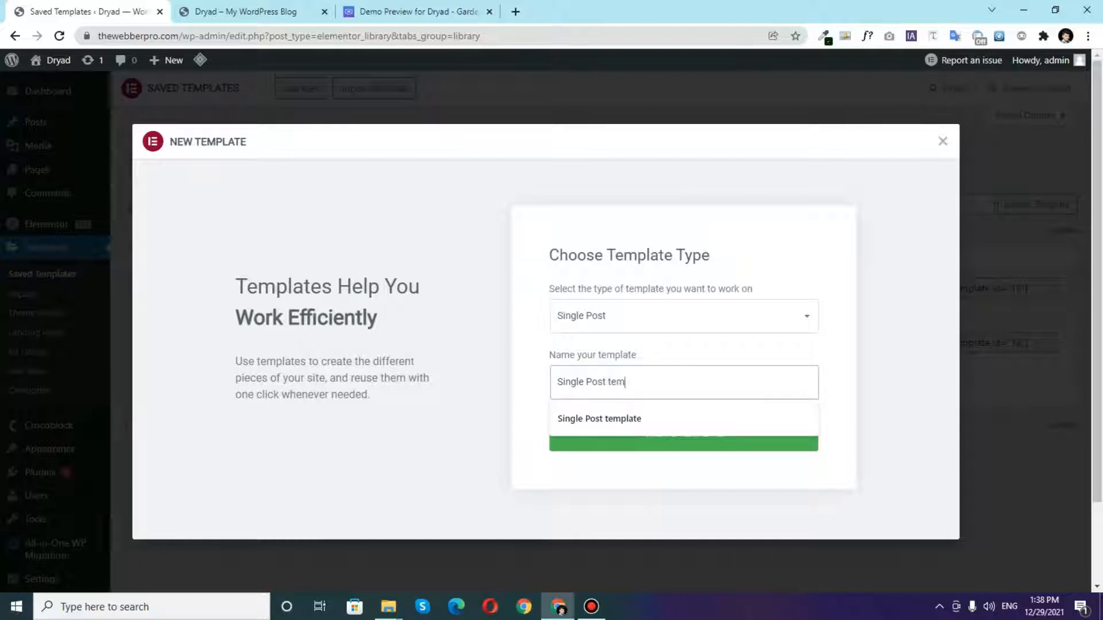
{"action": "type", "text": "plate"}
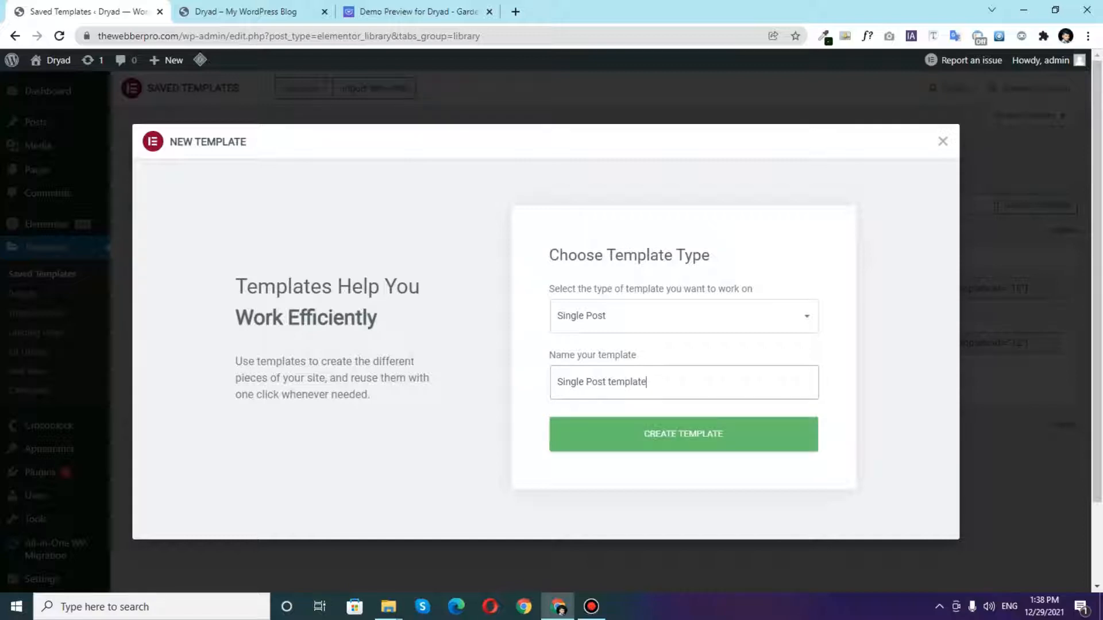
{"action": "key", "text": "Return"}
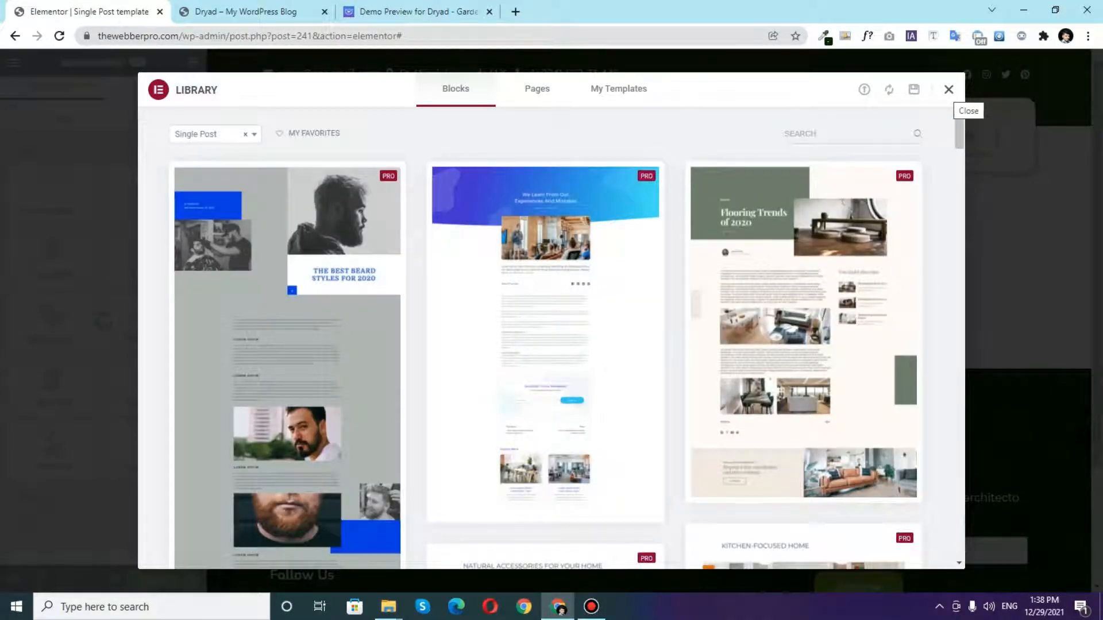
- Browse the Single Post blocks, close the library without inserting any, and add a one-column section to the blank template
{"action": "scroll", "coordinate": [803, 402], "scroll_direction": "down", "scroll_amount": 5}
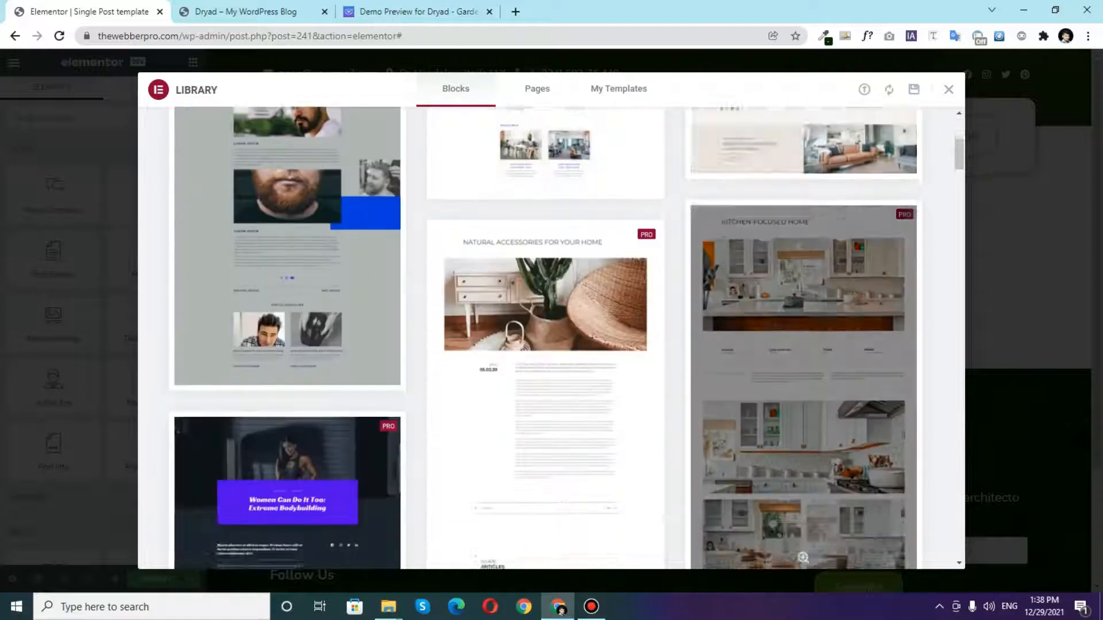
{"action": "scroll", "coordinate": [803, 557], "scroll_direction": "down", "scroll_amount": 3}
{"action": "scroll", "coordinate": [803, 460], "scroll_direction": "up", "scroll_amount": 4}
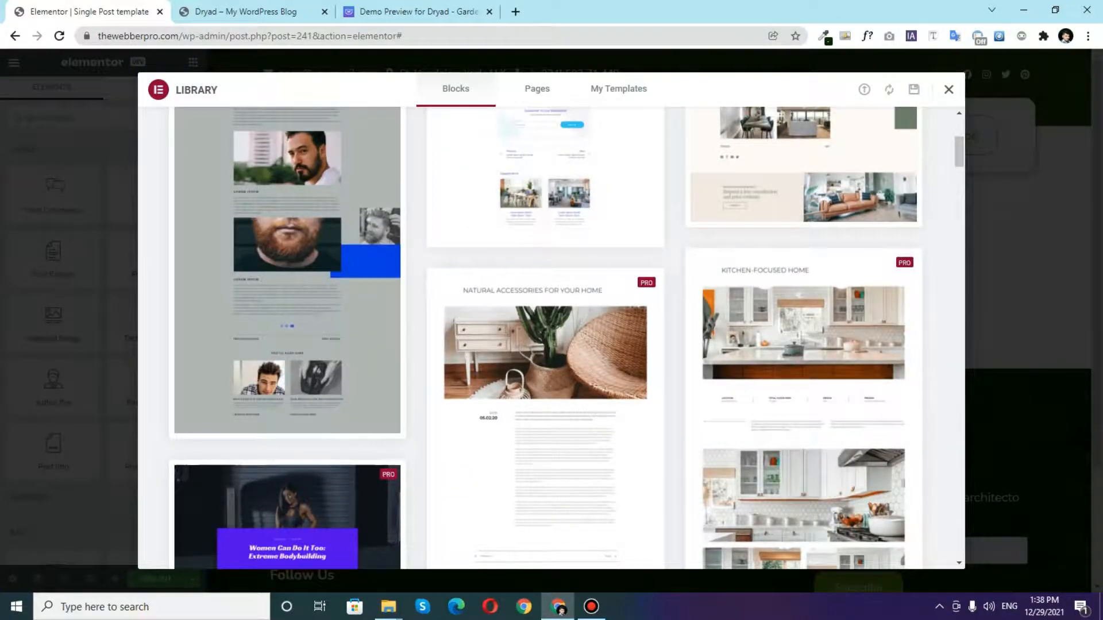
{"action": "left_click", "coordinate": [949, 90]}
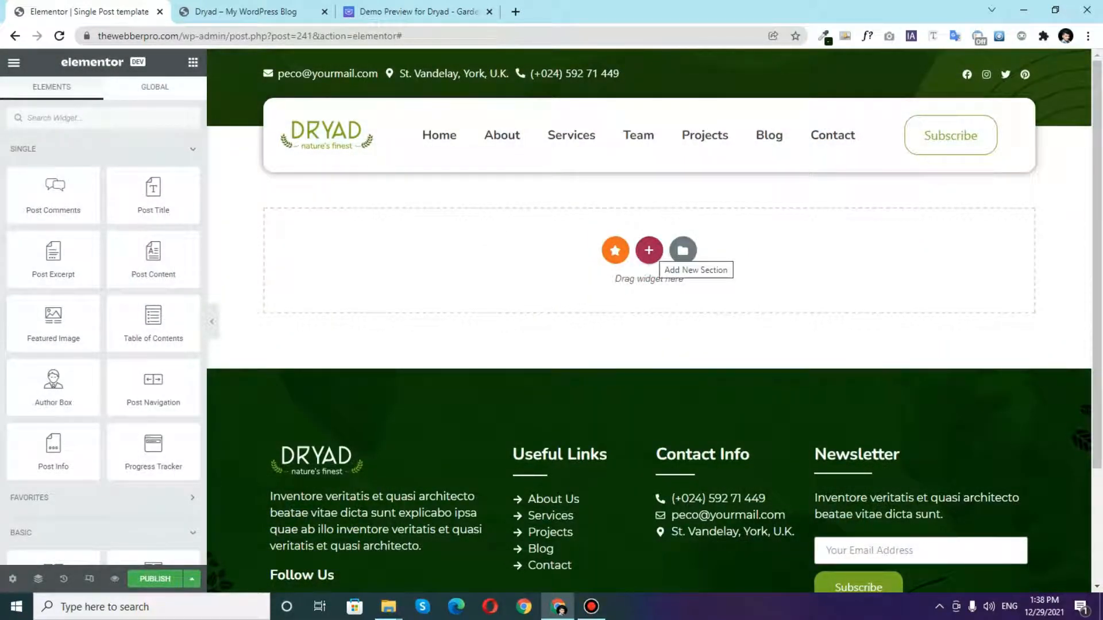
{"action": "left_click", "coordinate": [652, 252]}
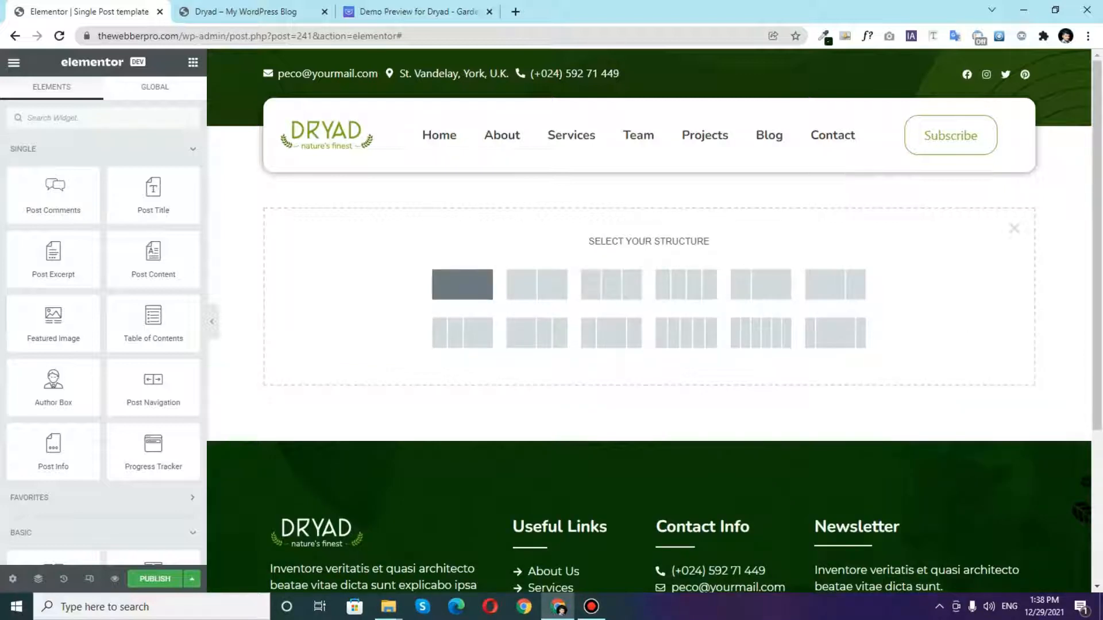
{"action": "left_click", "coordinate": [462, 284]}
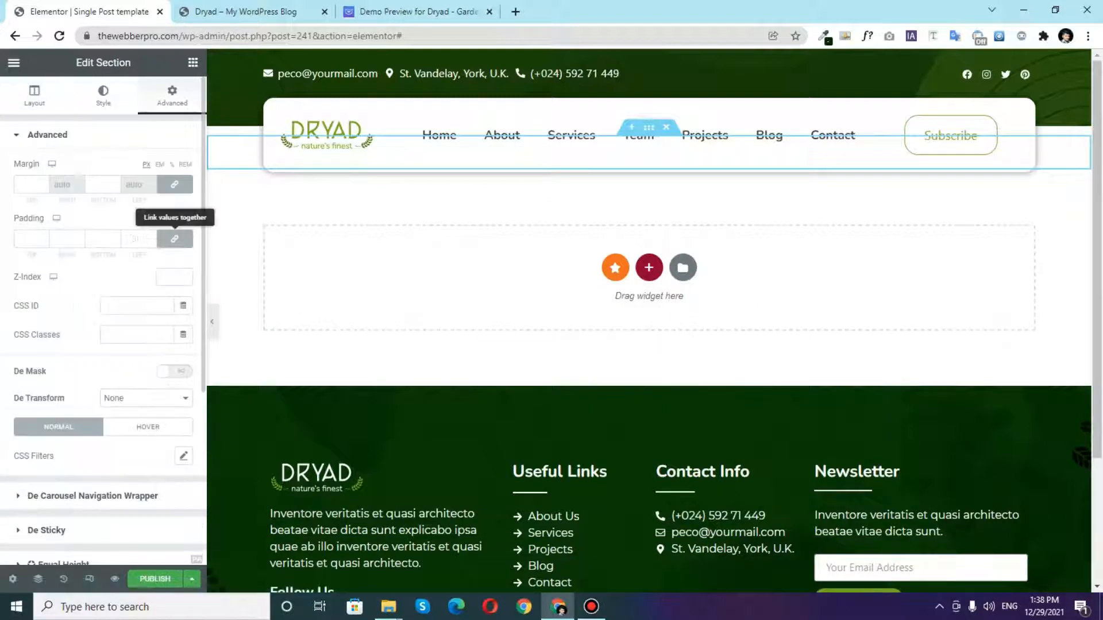
- Set the section's padding in percent with unlinked values, 8 at the top and 5 at the bottom
{"action": "left_click", "coordinate": [171, 219]}
{"action": "left_click", "coordinate": [27, 239]}
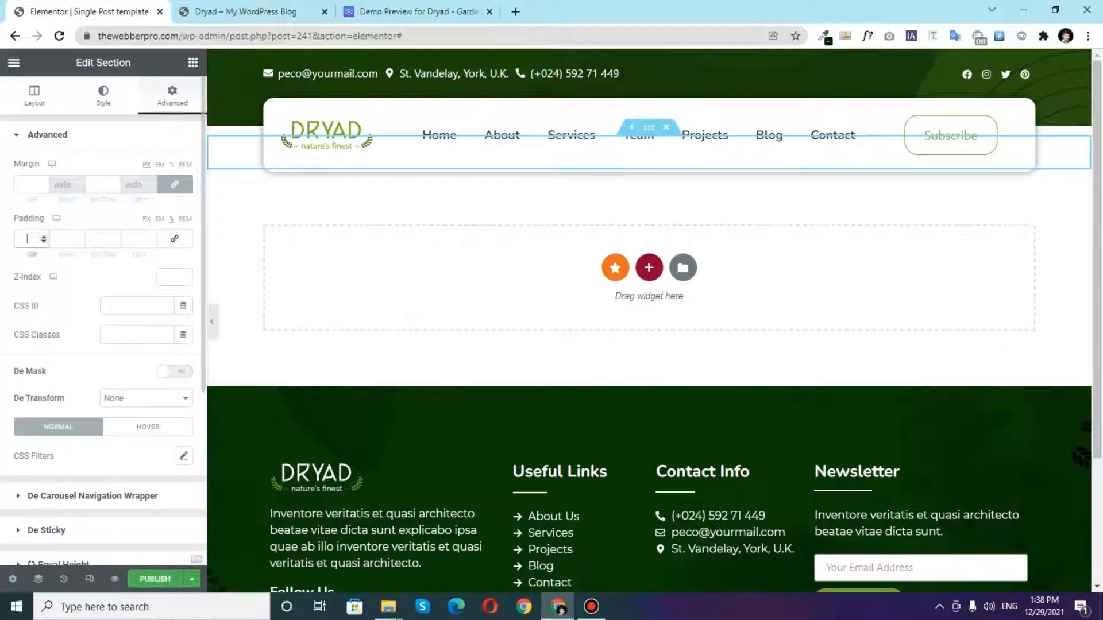
{"action": "type", "text": "5"}
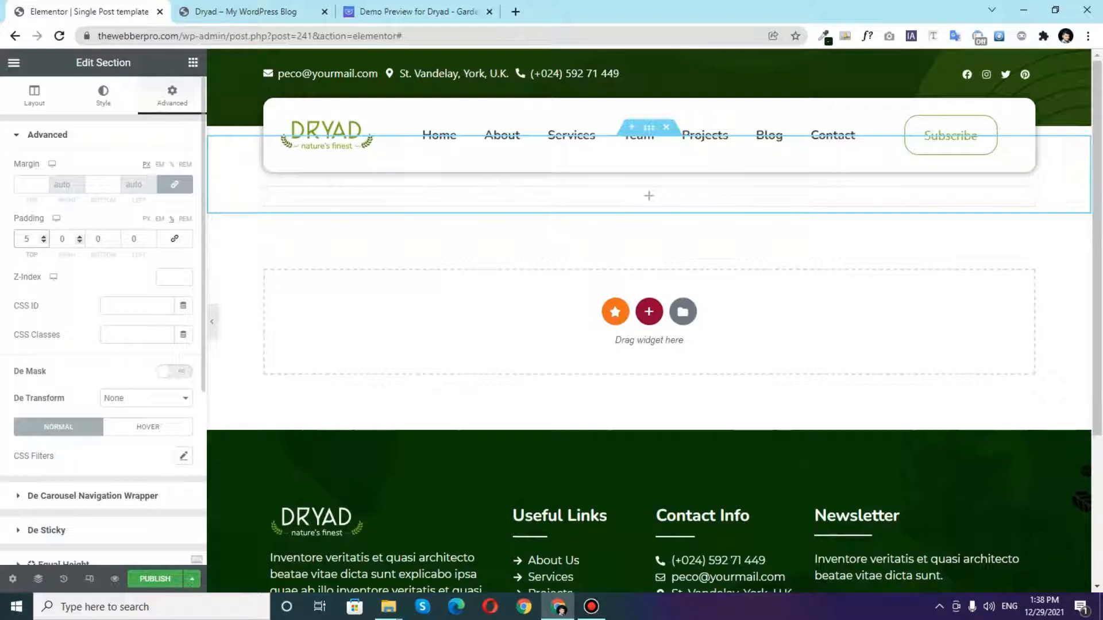
{"action": "left_click", "coordinate": [102, 239]}
{"action": "type", "text": "5"}
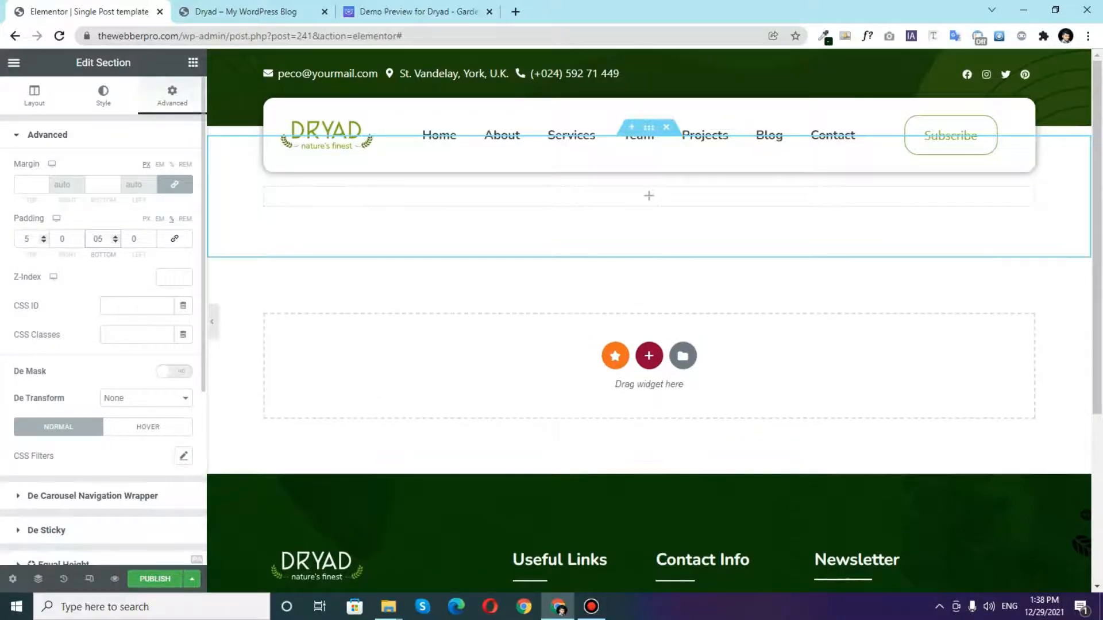
{"action": "left_click", "coordinate": [44, 236]}
{"action": "left_click", "coordinate": [43, 237]}
{"action": "left_click", "coordinate": [44, 236]}
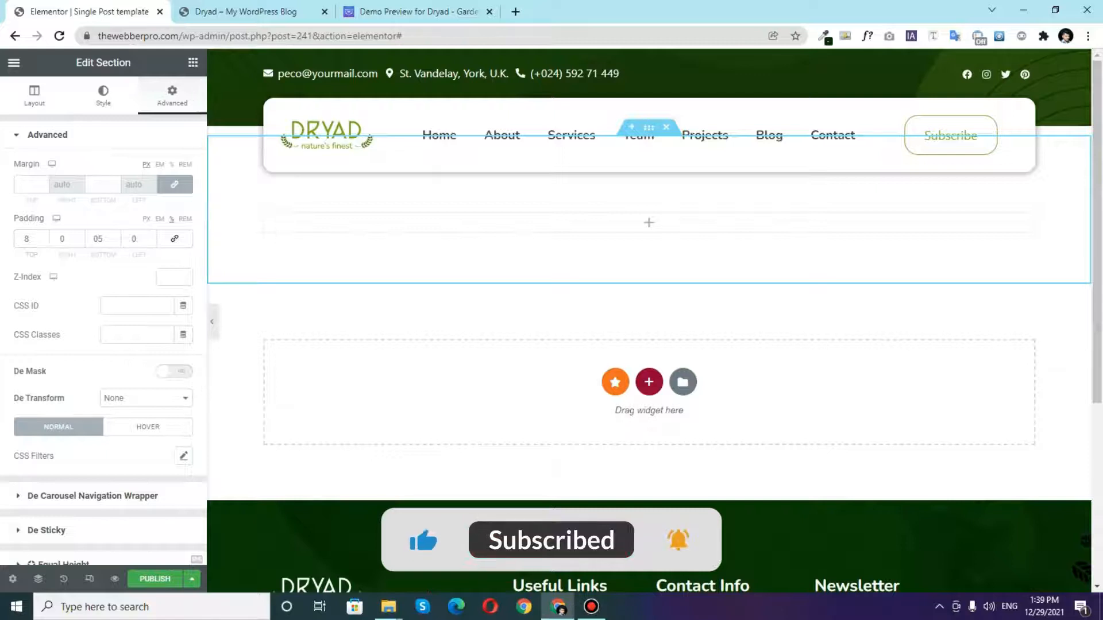
- Place a Post Title widget in the section and center-align it
{"action": "left_click", "coordinate": [649, 222]}
{"action": "left_click_drag", "start_coordinate": [153, 195], "coordinate": [425, 232]}
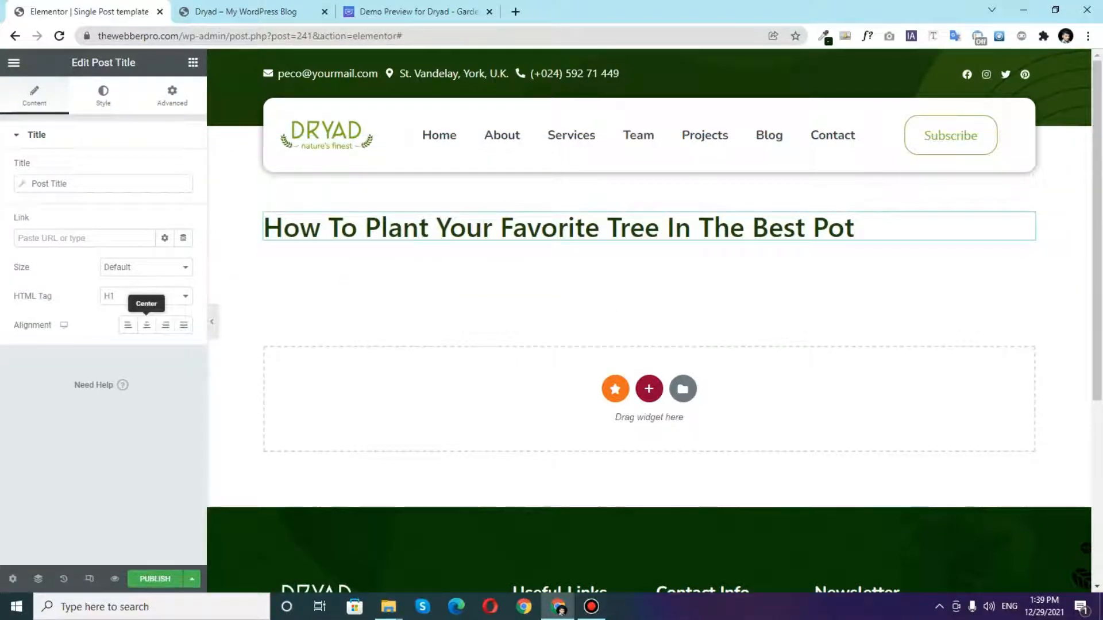
{"action": "left_click", "coordinate": [146, 325]}
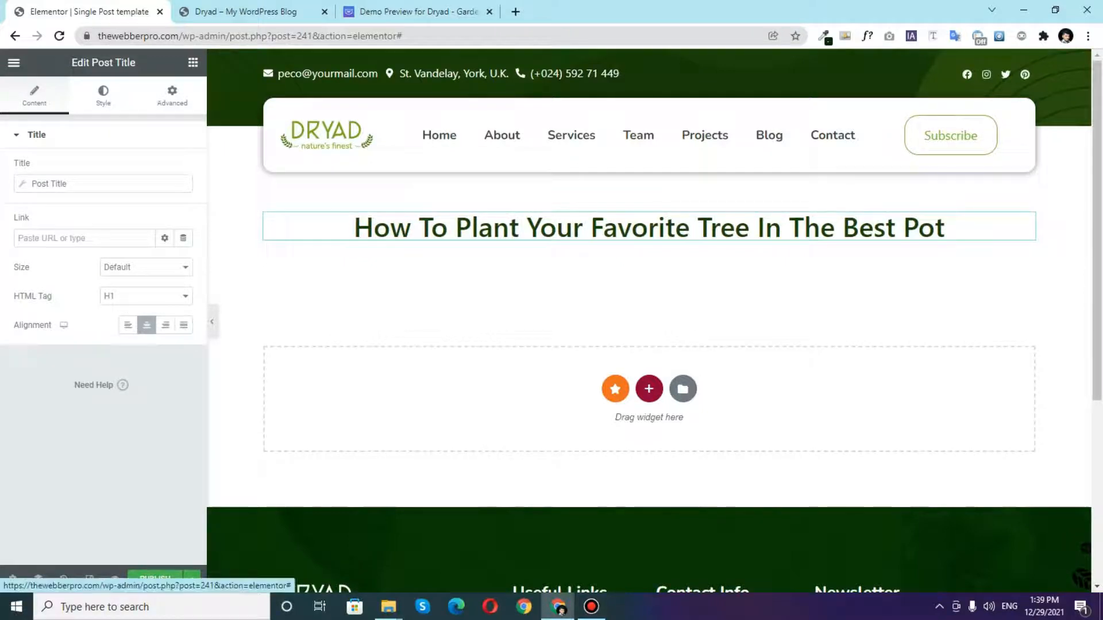
- Apply the global Text color and the global Primary font to the post title
{"action": "left_click", "coordinate": [103, 95]}
{"action": "left_click", "coordinate": [165, 168]}
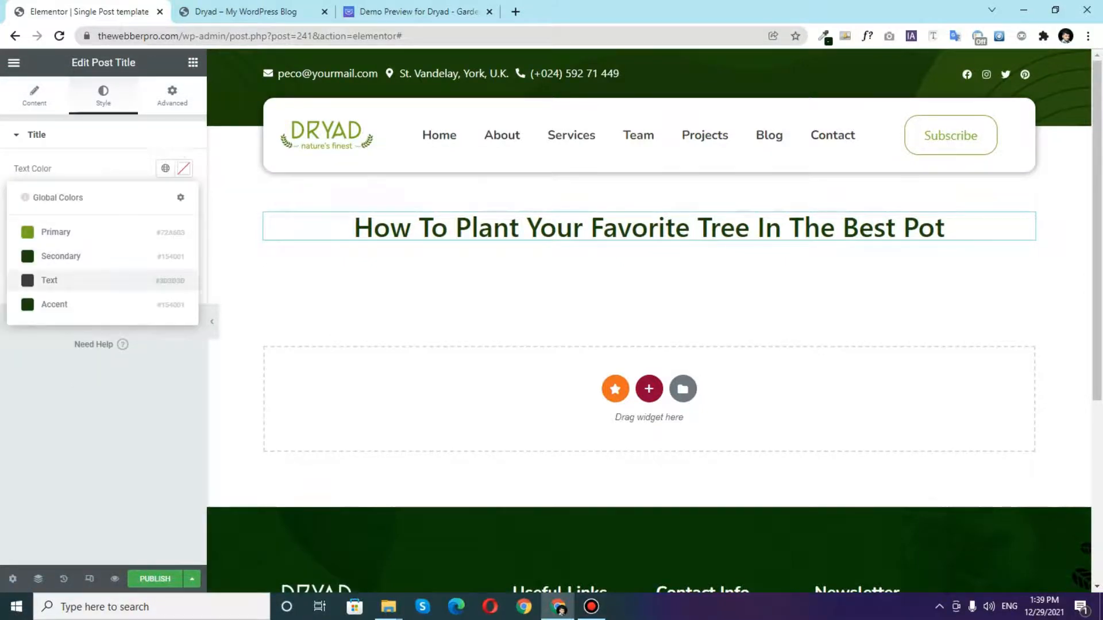
{"action": "left_click", "coordinate": [49, 280]}
{"action": "left_click", "coordinate": [164, 197]}
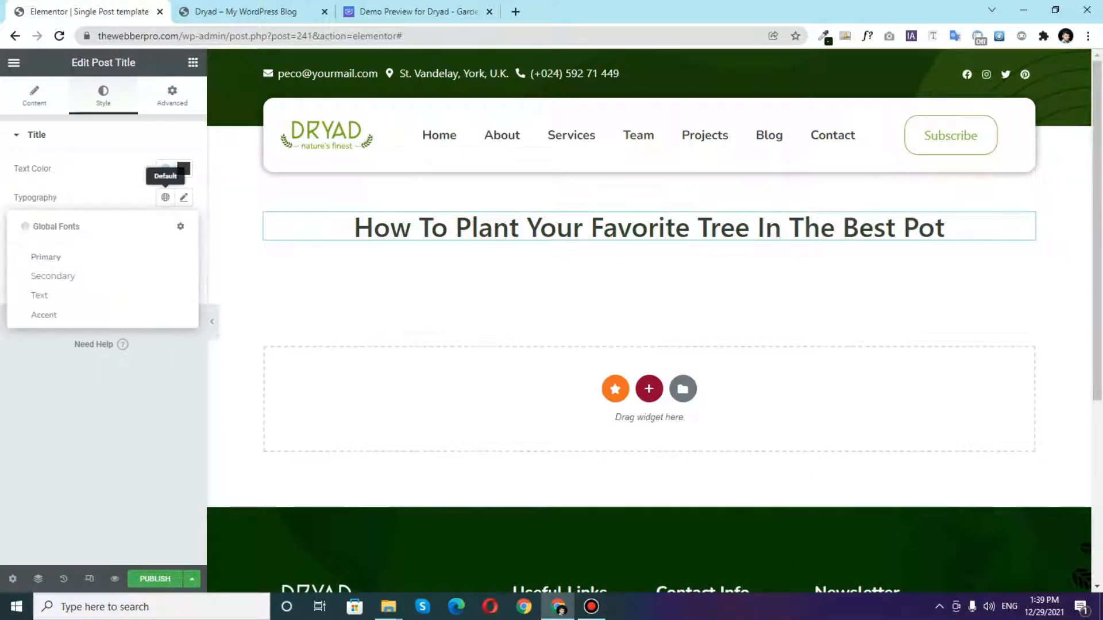
{"action": "left_click", "coordinate": [44, 254]}
- Set the post title's font size to 64 px and its weight to 700
{"action": "left_click", "coordinate": [184, 197]}
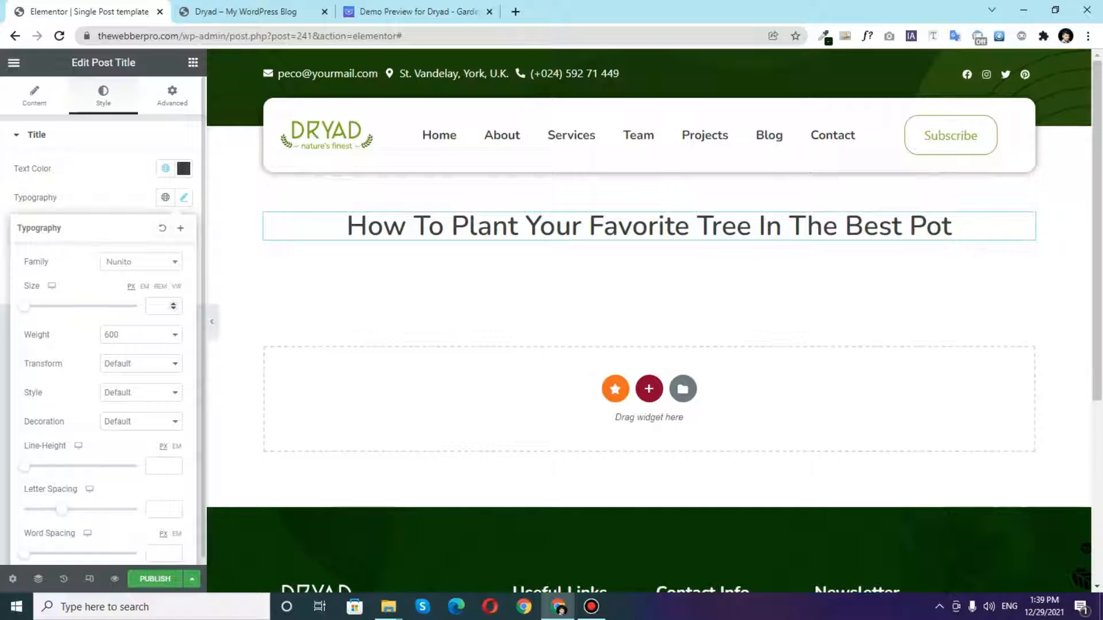
{"action": "type", "text": "64"}
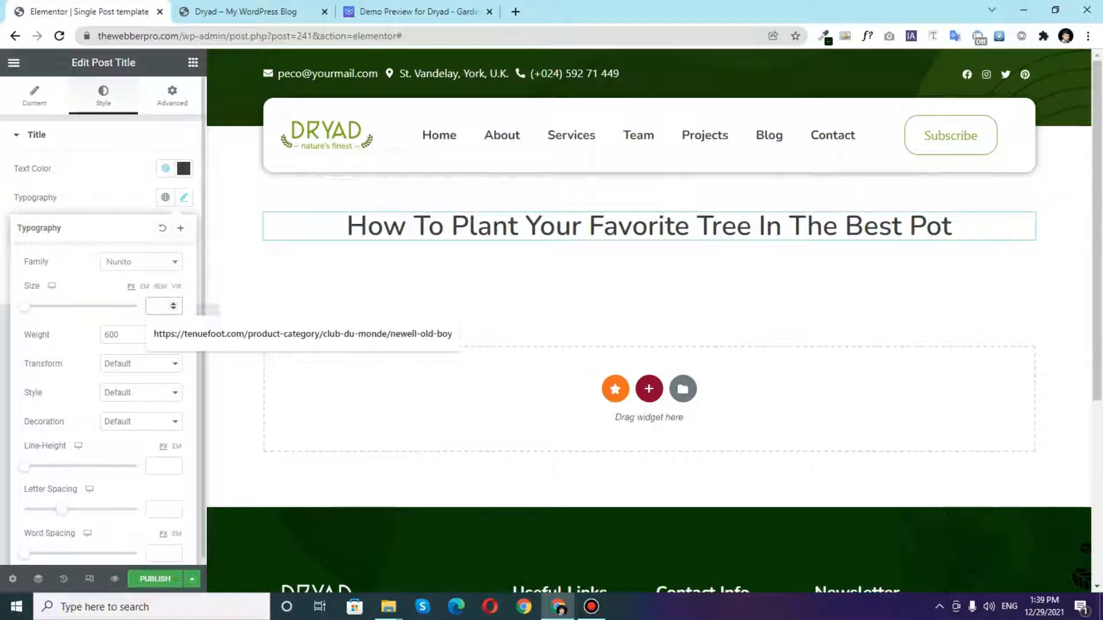
{"action": "key", "text": "Return"}
{"action": "left_click", "coordinate": [140, 334]}
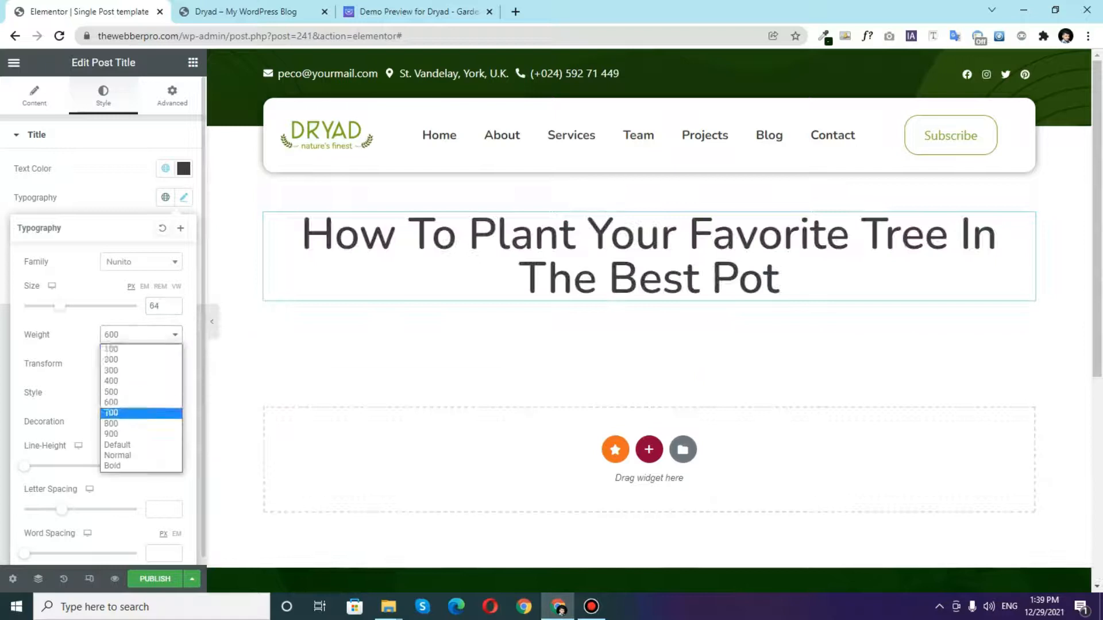
{"action": "left_click", "coordinate": [140, 413]}
{"action": "left_click", "coordinate": [183, 197]}
- Add a Post Excerpt widget below the title, center-aligned with an 18 px font size
{"action": "left_click", "coordinate": [192, 62]}
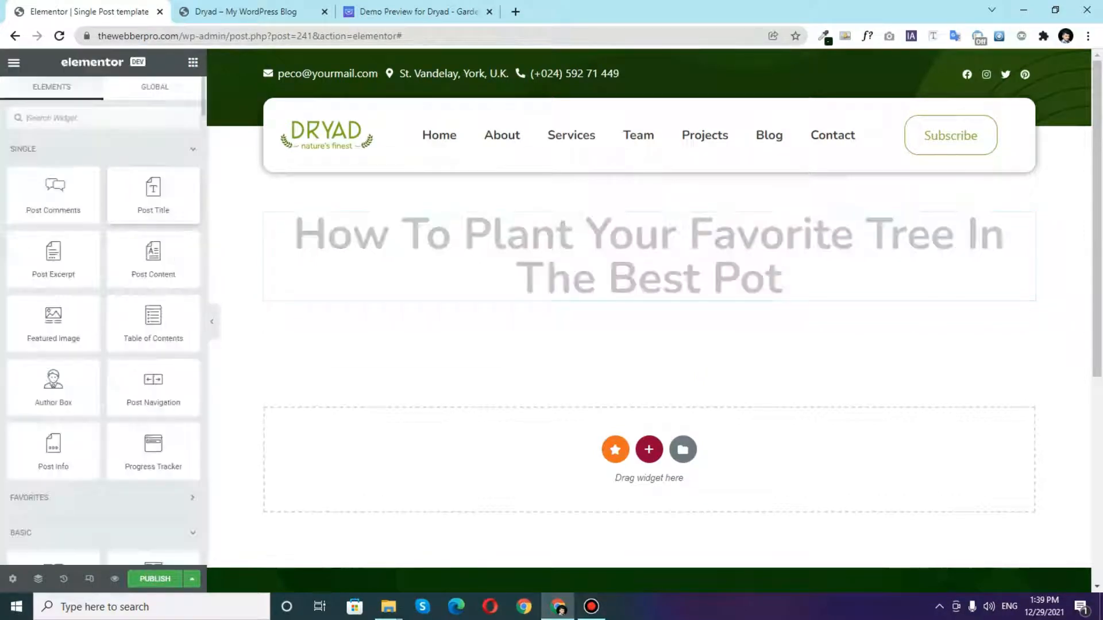
{"action": "left_click_drag", "start_coordinate": [53, 259], "coordinate": [546, 302]}
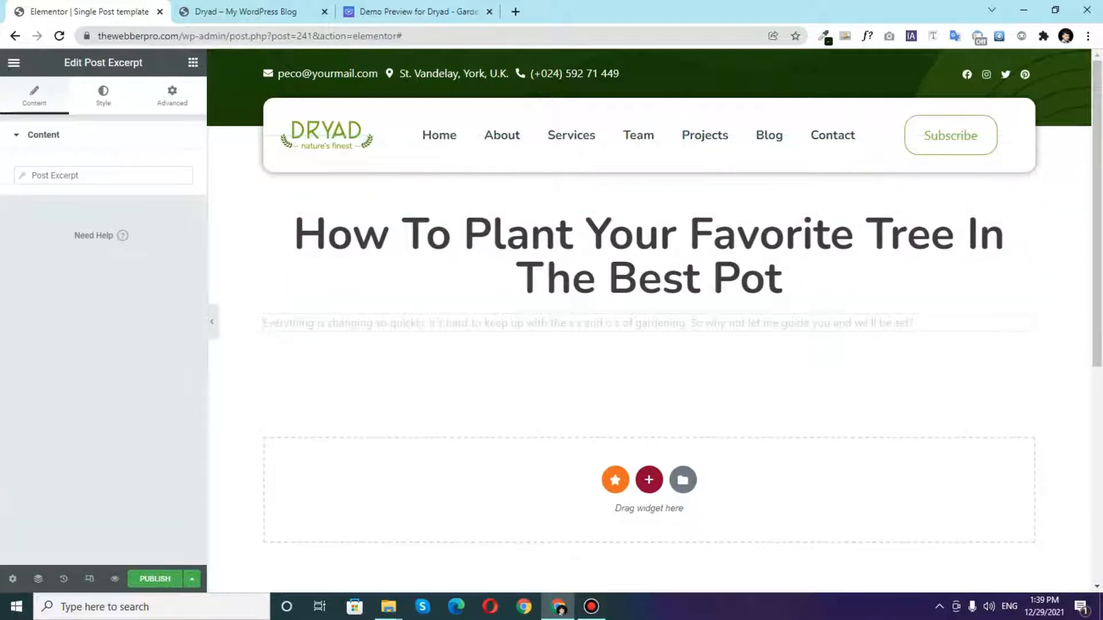
{"action": "left_click", "coordinate": [103, 94]}
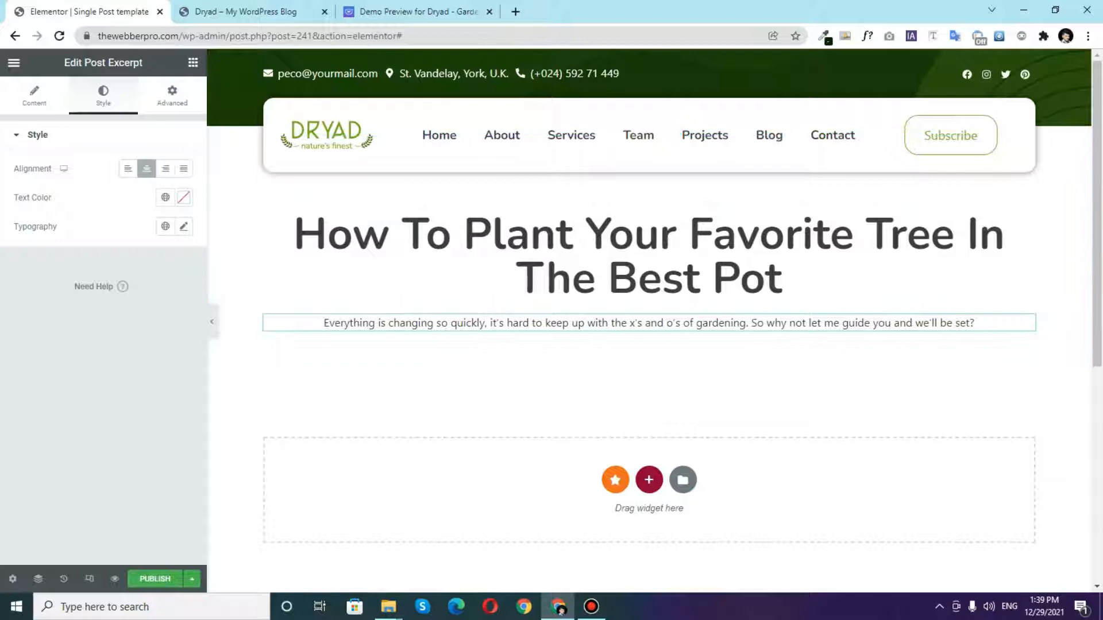
{"action": "left_click", "coordinate": [183, 226]}
{"action": "left_click", "coordinate": [158, 334]}
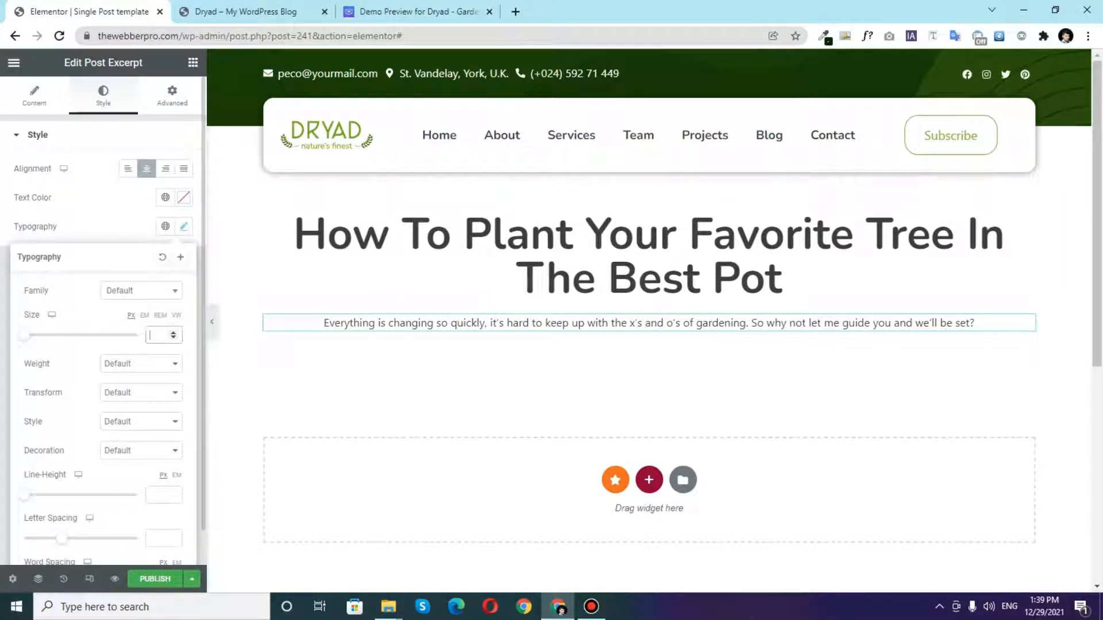
{"action": "type", "text": "18"}
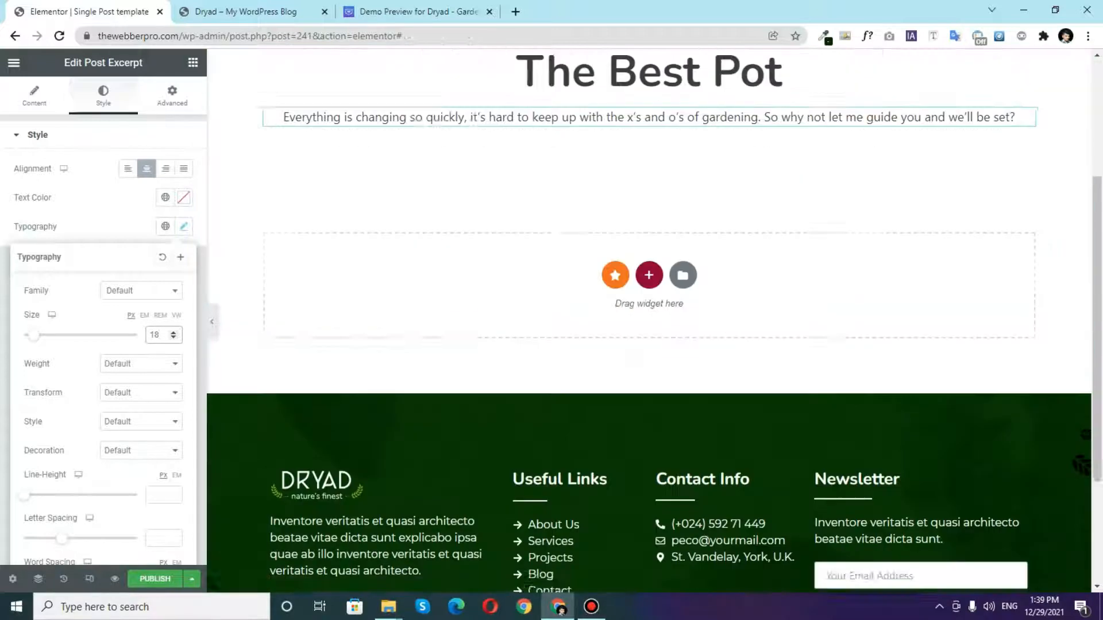
- Add a single-column section below the excerpt and set its content width to Full Width
{"action": "scroll", "coordinate": [649, 344], "scroll_direction": "down", "scroll_amount": 2}
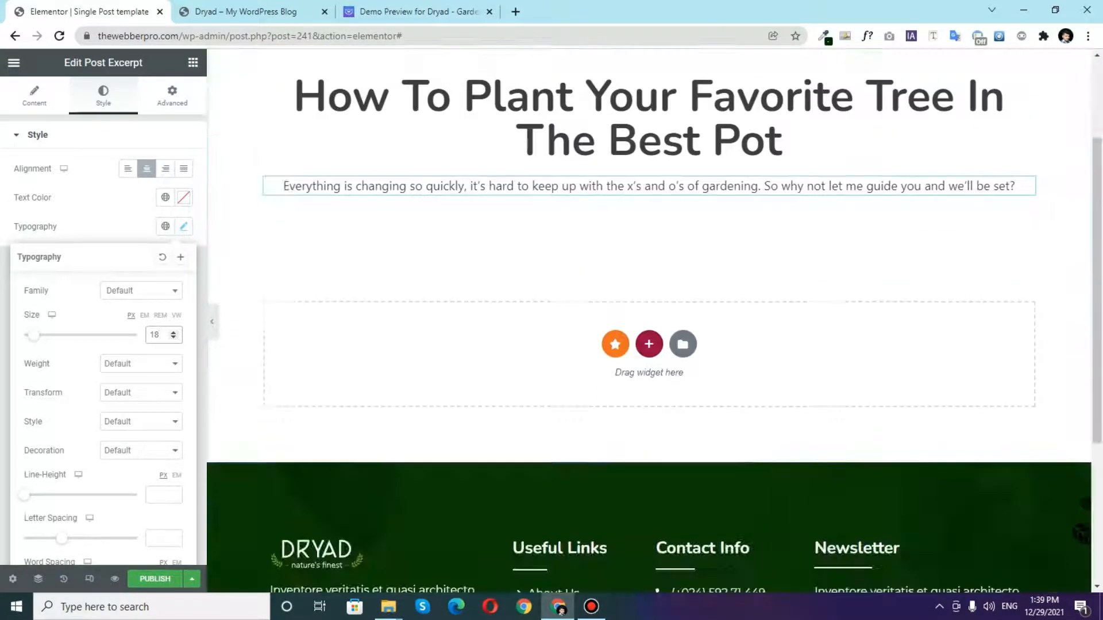
{"action": "left_click", "coordinate": [648, 344]}
{"action": "left_click", "coordinate": [462, 378]}
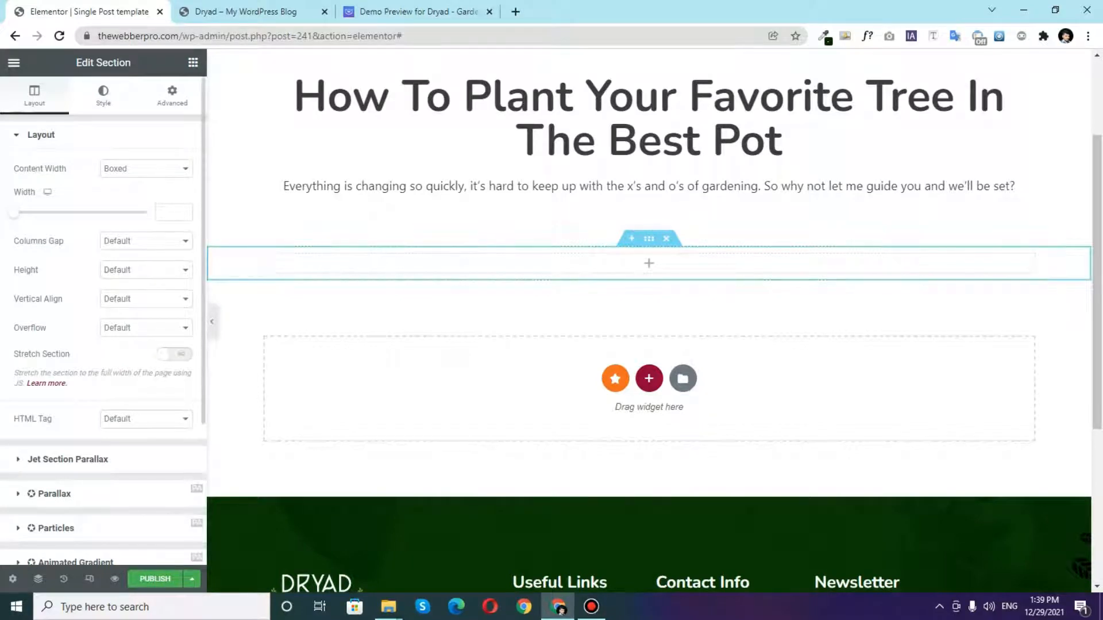
{"action": "left_click", "coordinate": [146, 168]}
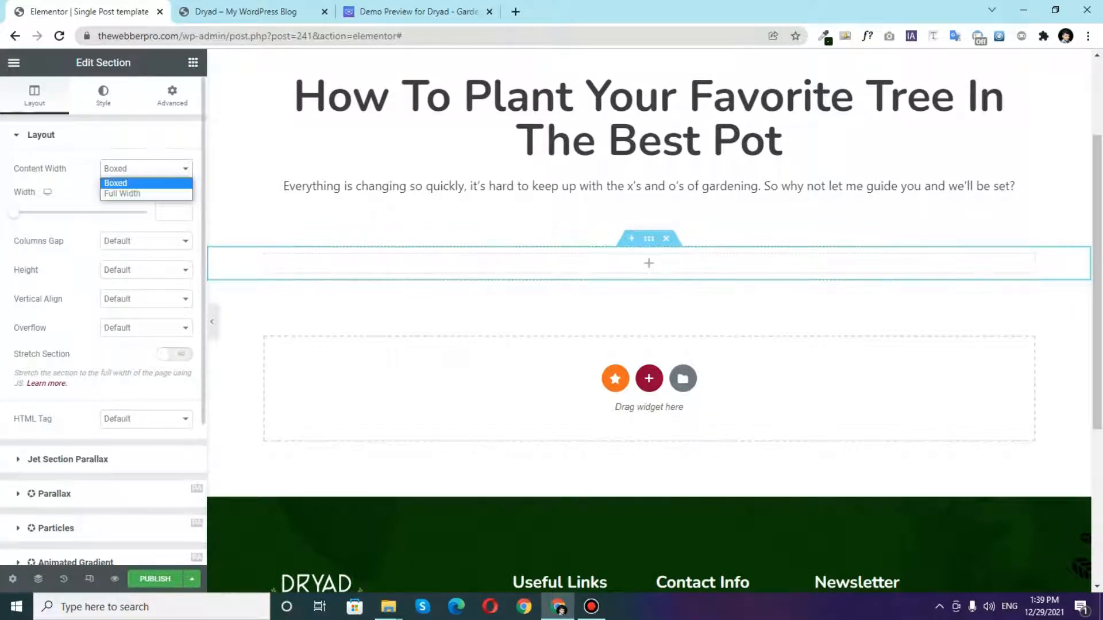
{"action": "left_click", "coordinate": [146, 194]}
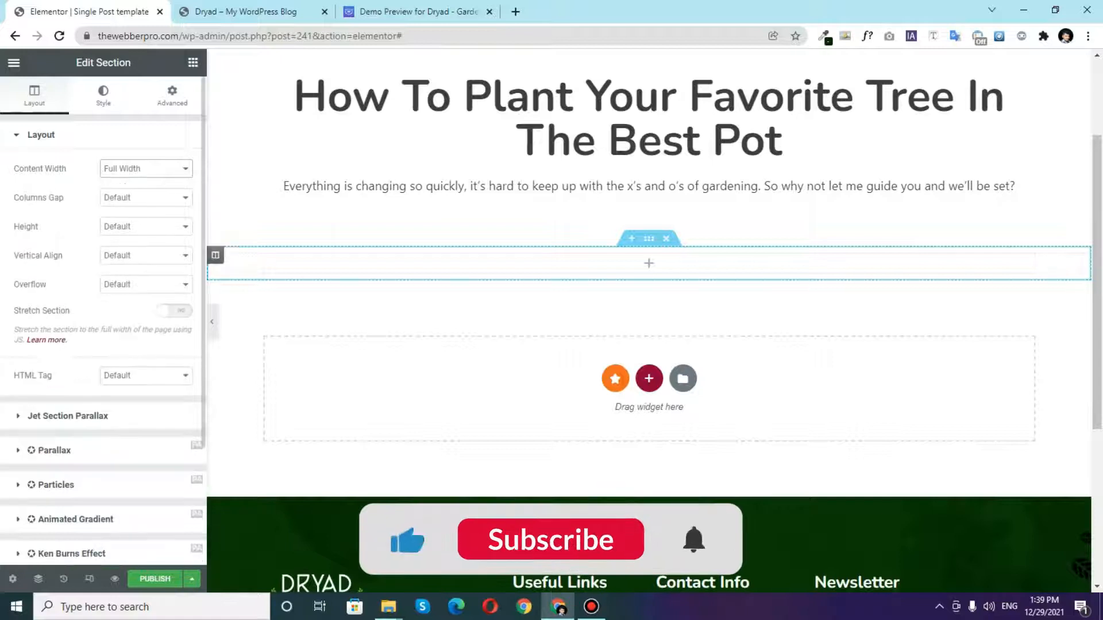
- Place an Image widget in the full-width section and insert blog-single.png from the media library
{"action": "left_click", "coordinate": [193, 63]}
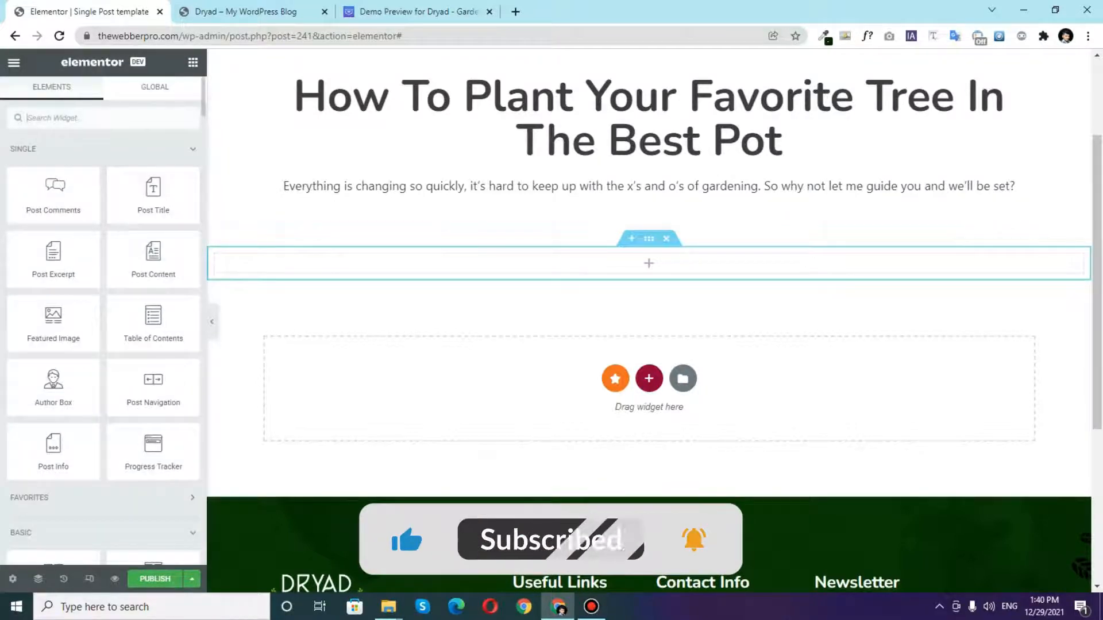
{"action": "scroll", "coordinate": [103, 258], "scroll_direction": "down", "scroll_amount": 3}
{"action": "left_click_drag", "start_coordinate": [54, 436], "coordinate": [430, 261]}
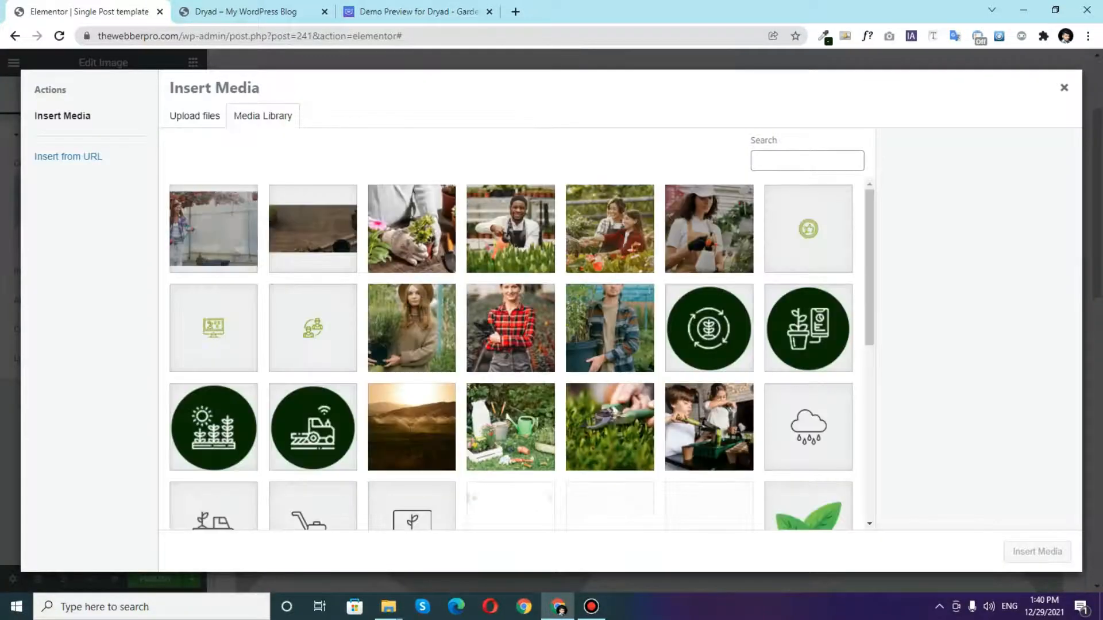
{"action": "left_click", "coordinate": [213, 228]}
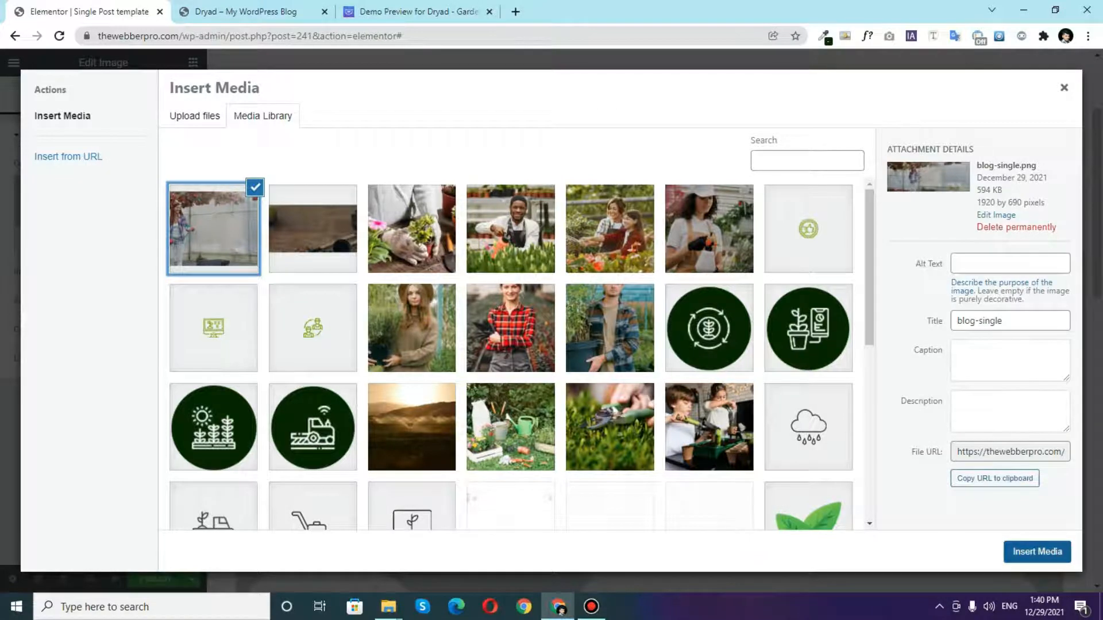
{"action": "left_click", "coordinate": [1037, 552]}
{"action": "scroll", "coordinate": [650, 287], "scroll_direction": "down", "scroll_amount": 5}
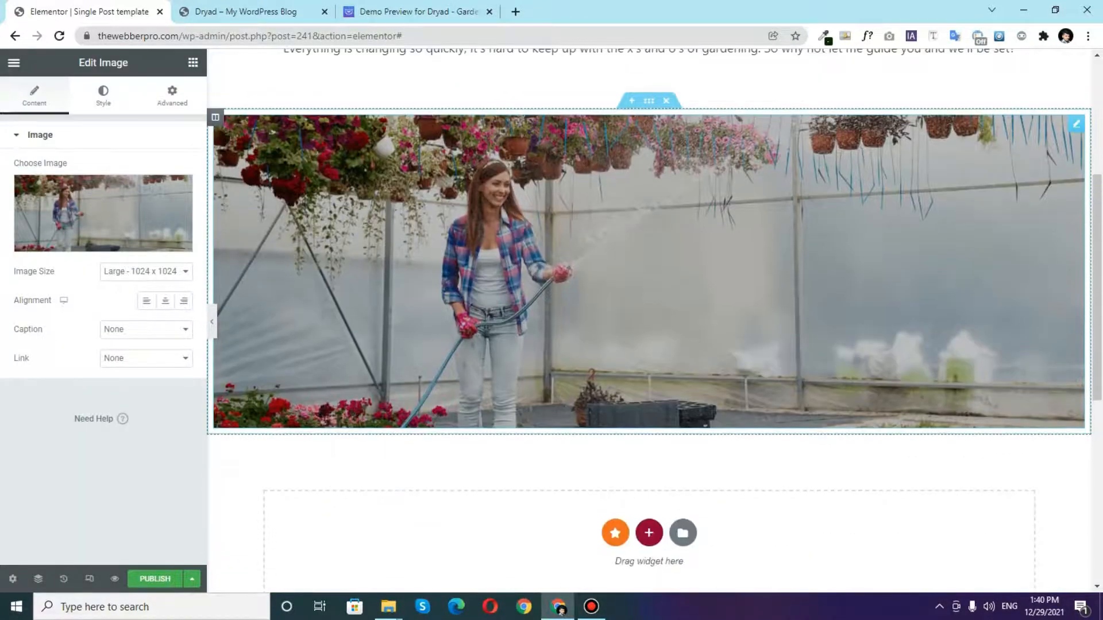
- Set the image section's columns gap to No Gap to remove the padding around the image
{"action": "left_click", "coordinate": [211, 321]}
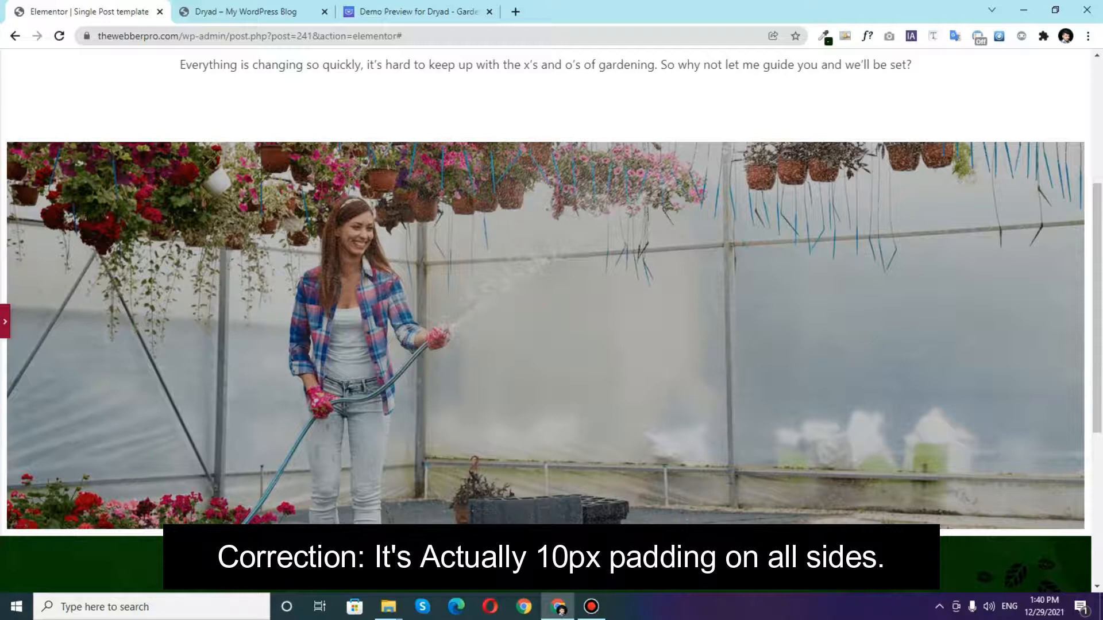
{"action": "left_click", "coordinate": [4, 322]}
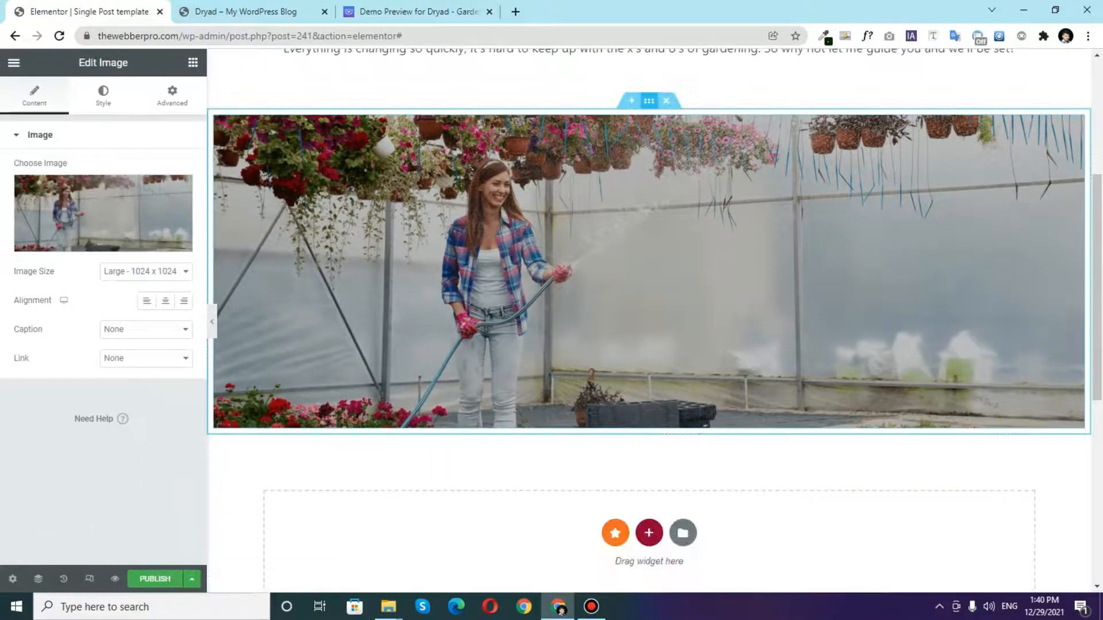
{"action": "left_click", "coordinate": [649, 100]}
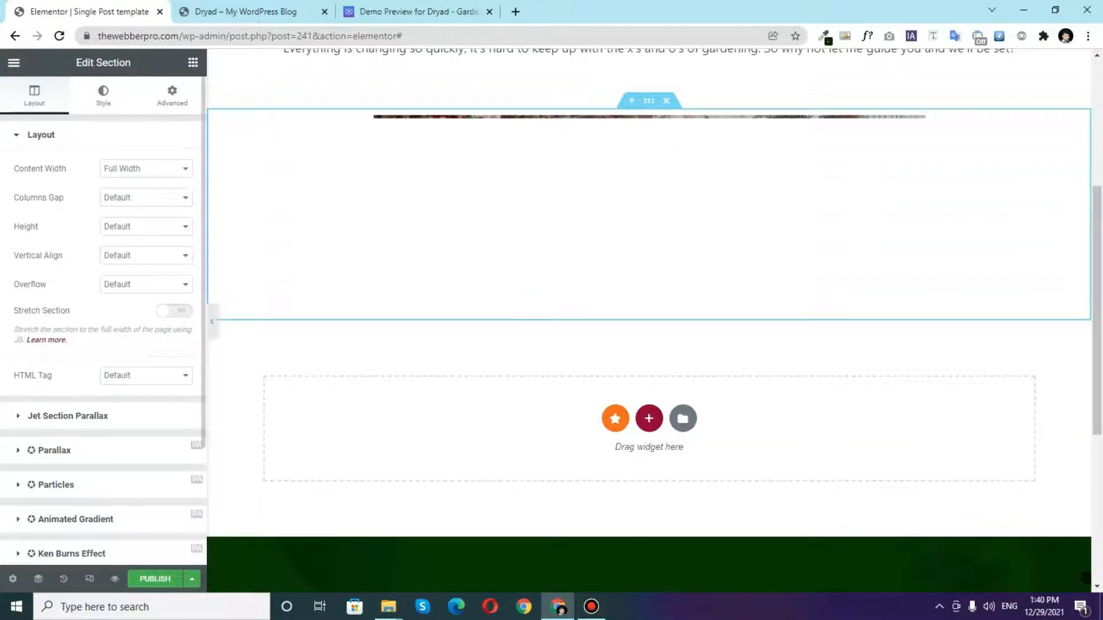
{"action": "left_click", "coordinate": [146, 197]}
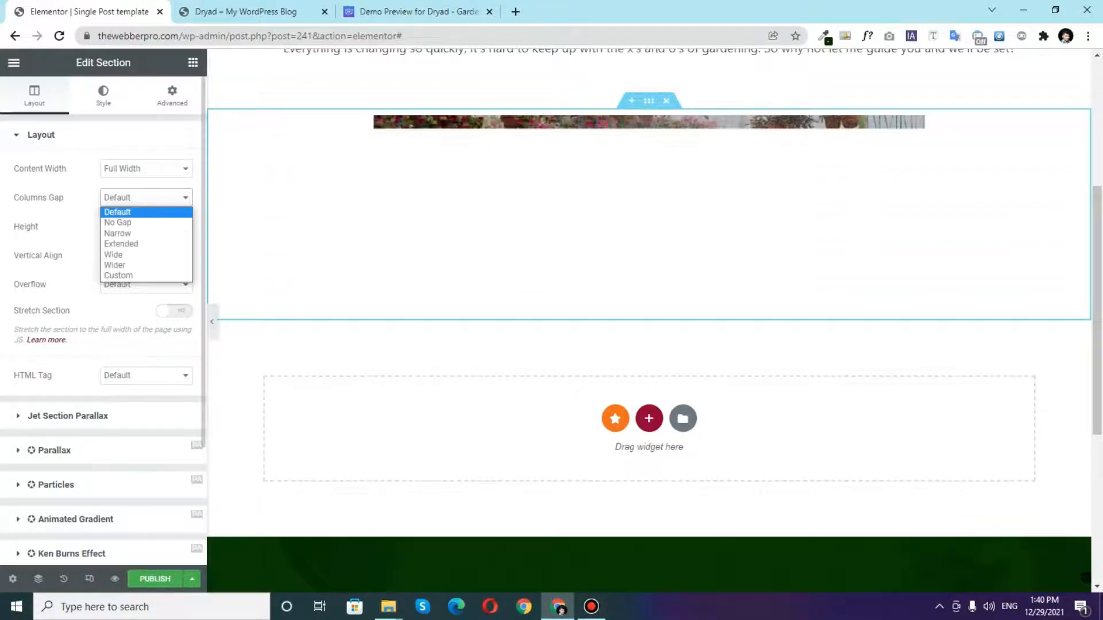
{"action": "left_click", "coordinate": [146, 222]}
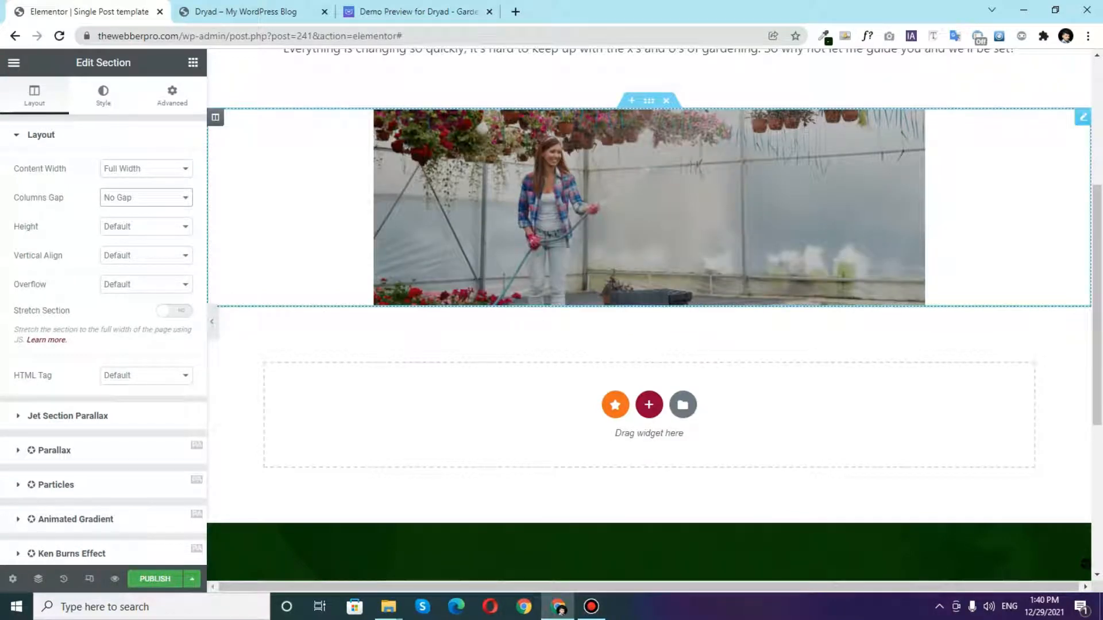
- Set the greenhouse image's size to Full and preview the page across the whole canvas
{"action": "left_click", "coordinate": [648, 207]}
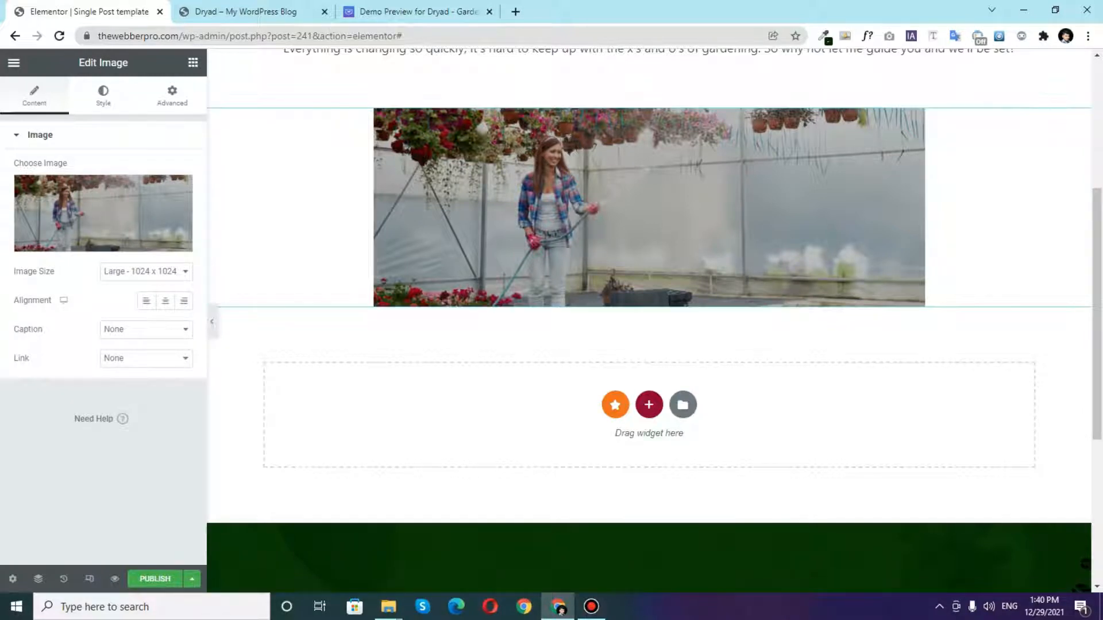
{"action": "left_click", "coordinate": [146, 272]}
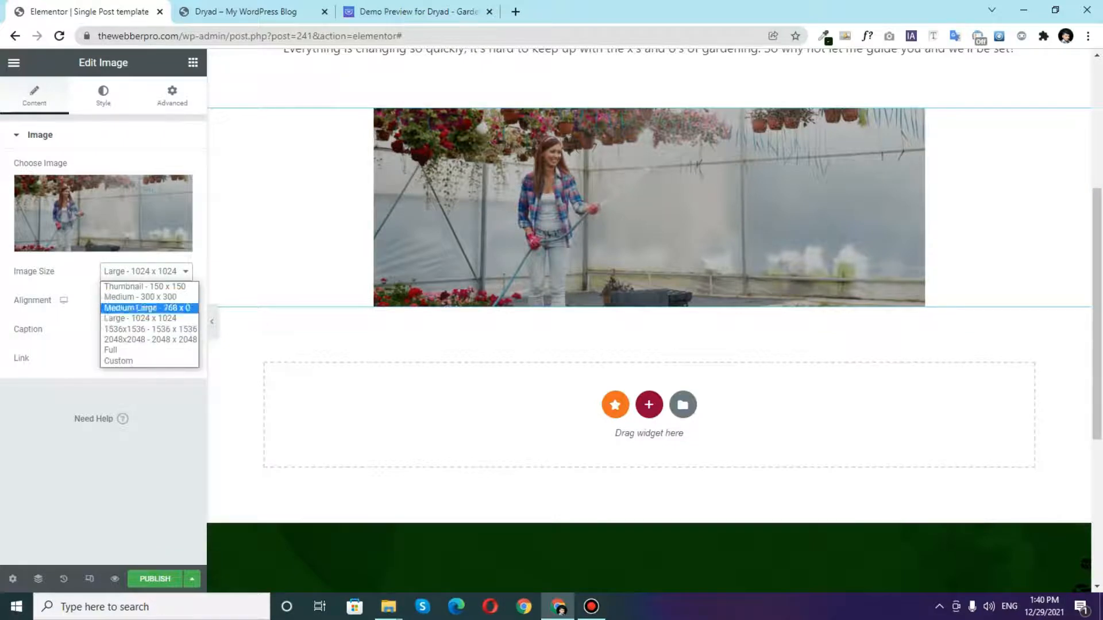
{"action": "left_click", "coordinate": [115, 350]}
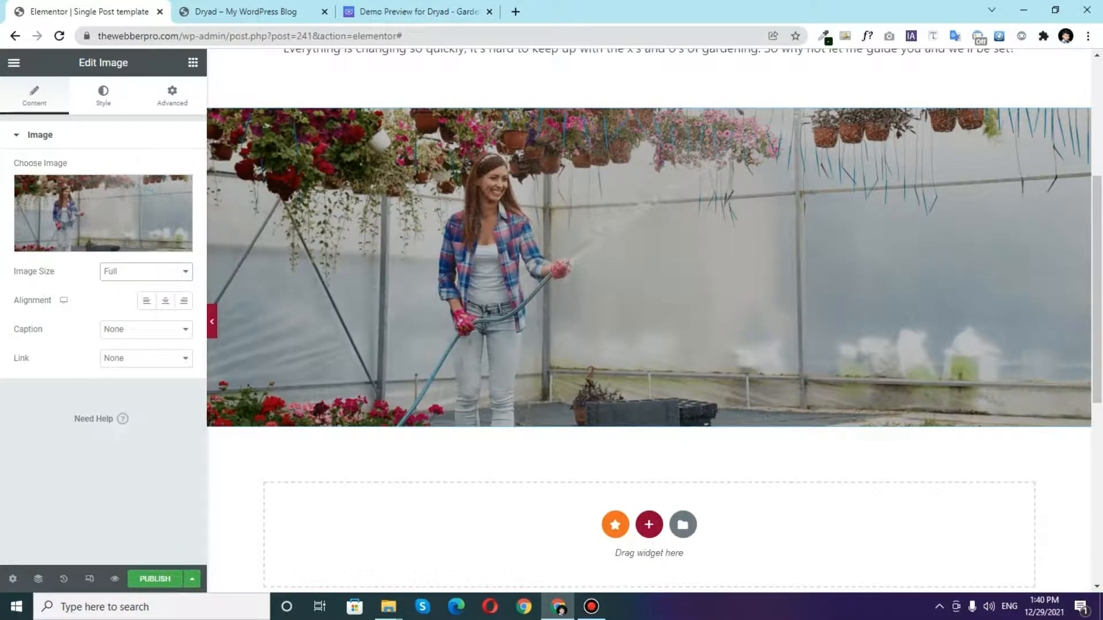
{"action": "left_click", "coordinate": [211, 321]}
{"action": "scroll", "coordinate": [546, 320], "scroll_direction": "up", "scroll_amount": 5}
{"action": "scroll", "coordinate": [545, 320], "scroll_direction": "down", "scroll_amount": 5}
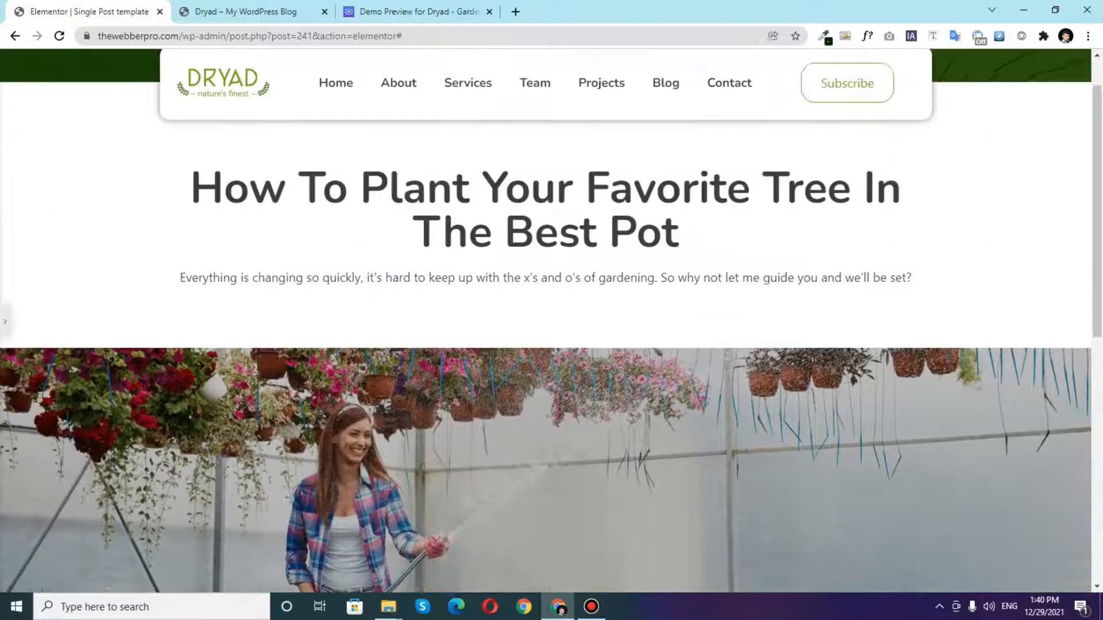
{"action": "left_click", "coordinate": [6, 321]}
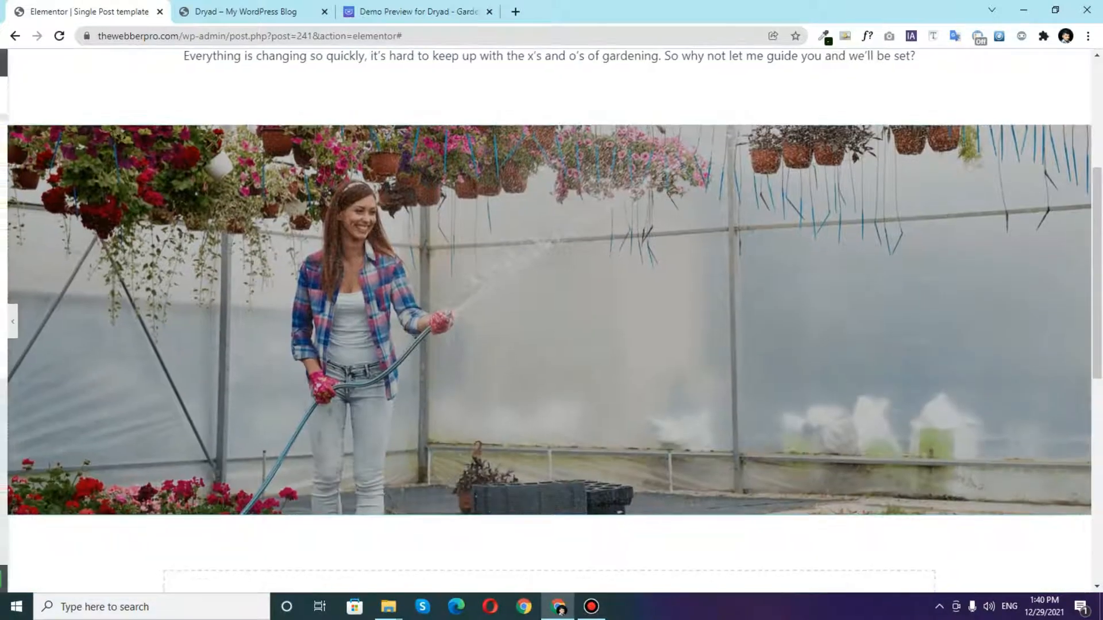
- Add a single-column section below the image with 4% top and bottom padding
{"action": "scroll", "coordinate": [649, 320], "scroll_direction": "down", "scroll_amount": 3}
{"action": "left_click", "coordinate": [649, 377]}
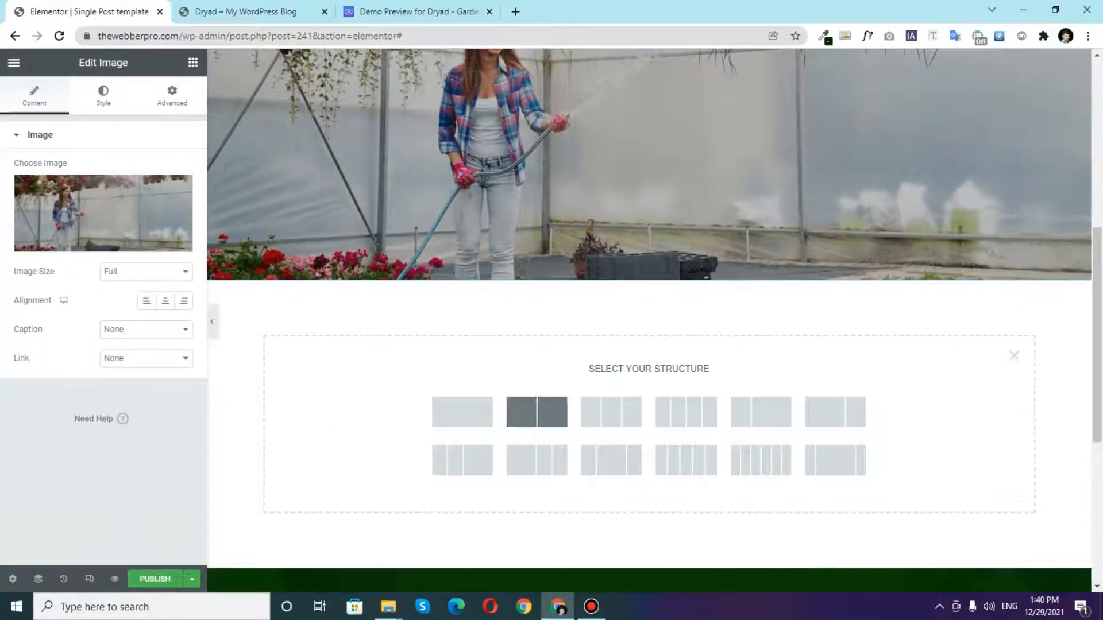
{"action": "left_click", "coordinate": [463, 412]}
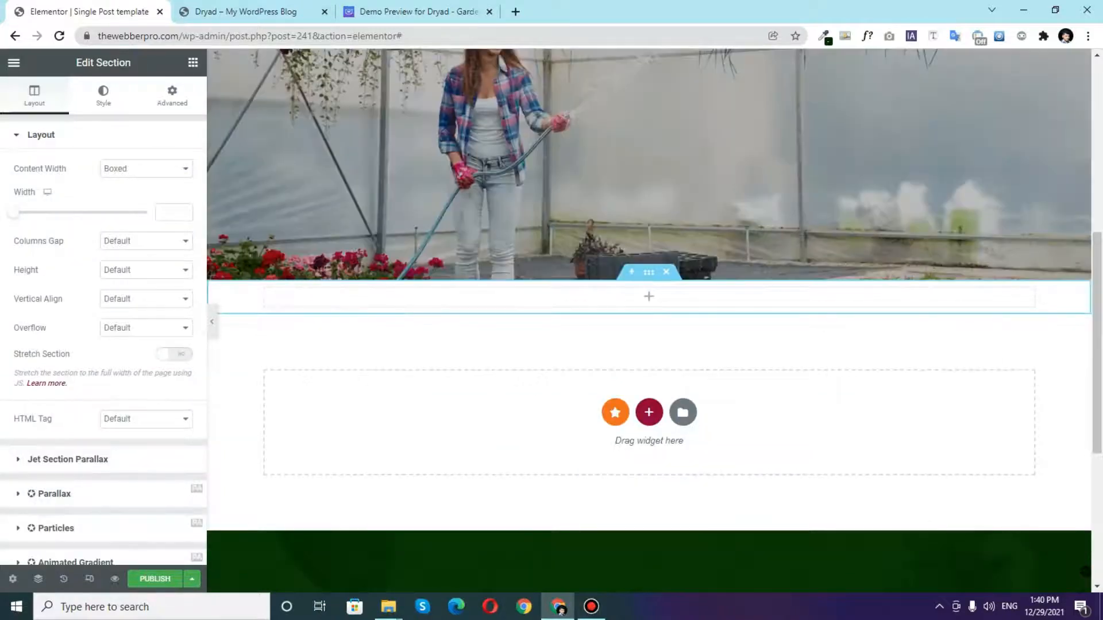
{"action": "left_click", "coordinate": [171, 95]}
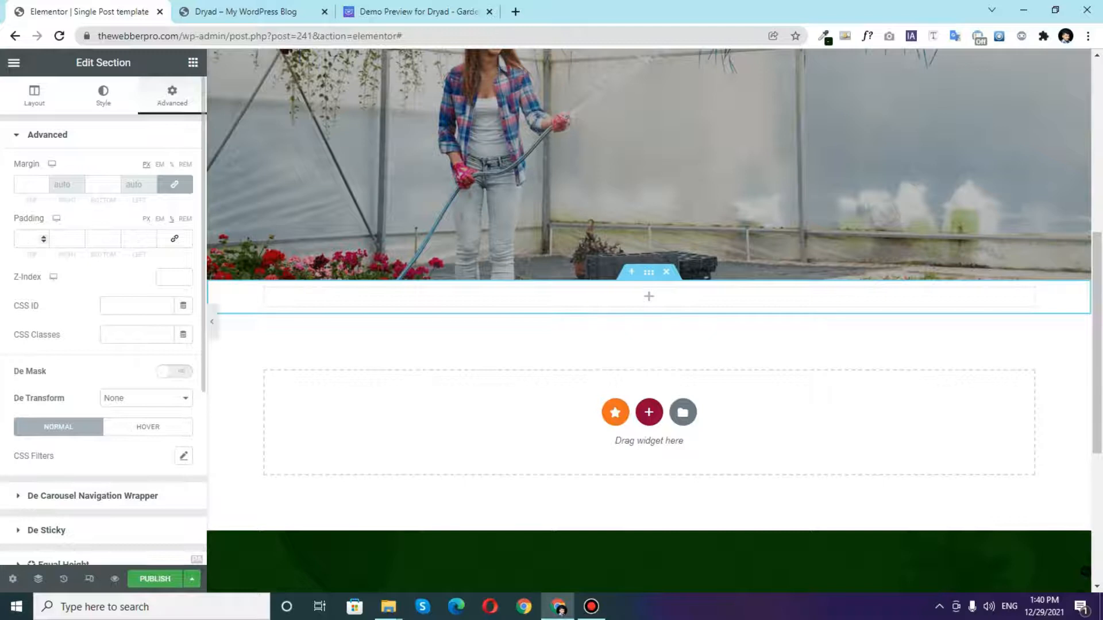
{"action": "type", "text": "4"}
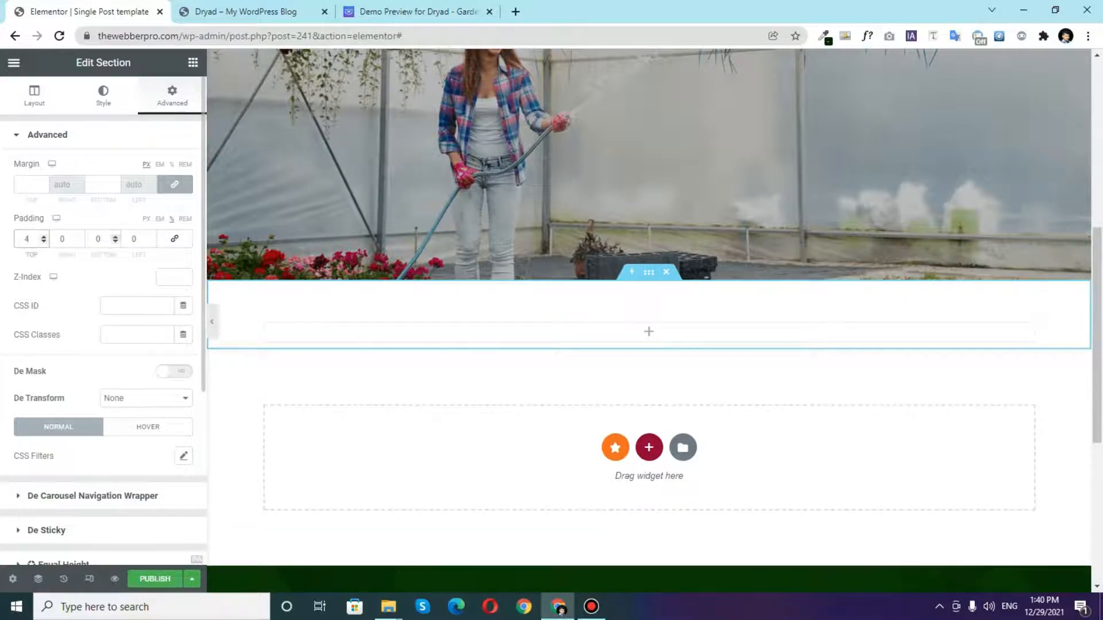
{"action": "left_click", "coordinate": [101, 238]}
{"action": "type", "text": "4"}
- Place a Post Content widget in the new section below the image
{"action": "left_click", "coordinate": [192, 63]}
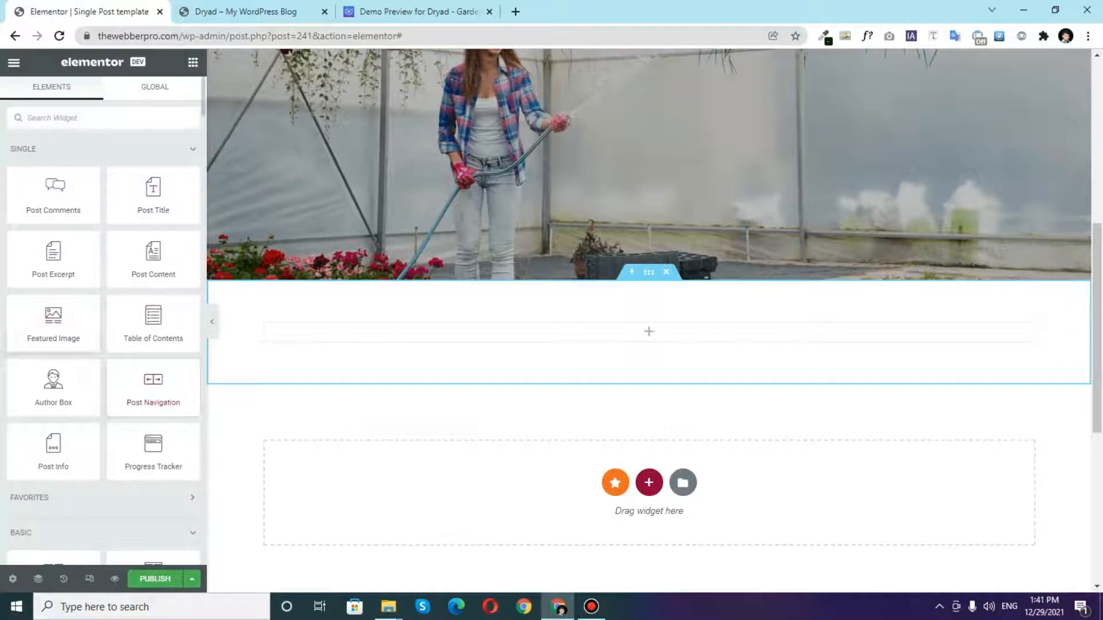
{"action": "left_click_drag", "start_coordinate": [153, 258], "coordinate": [462, 336]}
- Review the whole template from the title and banner image through the post content to the footer
{"action": "scroll", "coordinate": [649, 322], "scroll_direction": "down", "scroll_amount": 15}
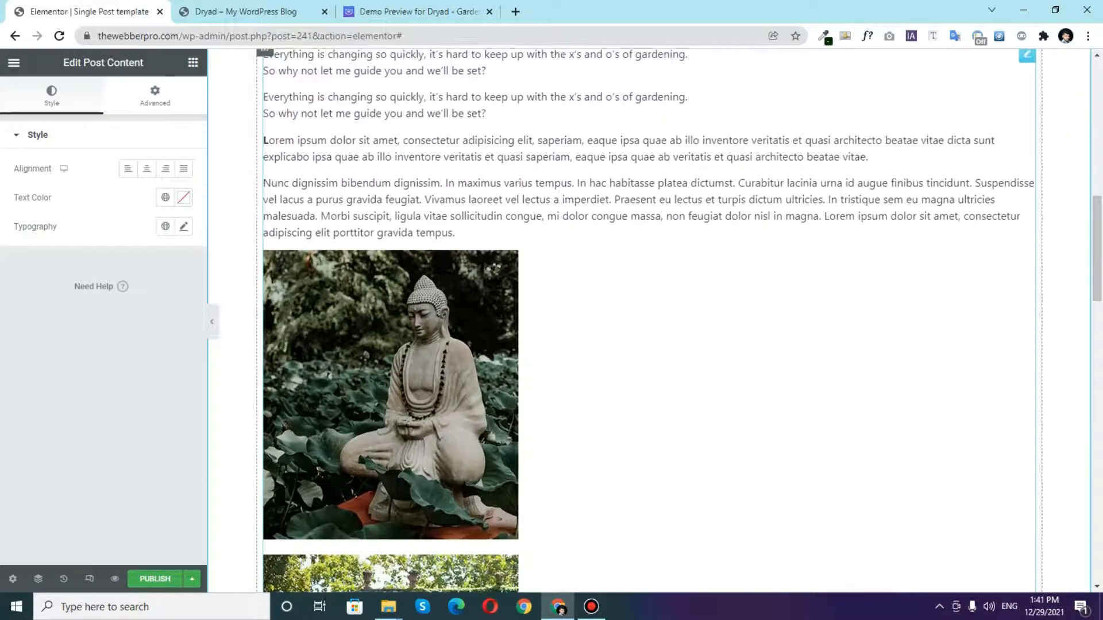
{"action": "scroll", "coordinate": [649, 321], "scroll_direction": "down", "scroll_amount": 10}
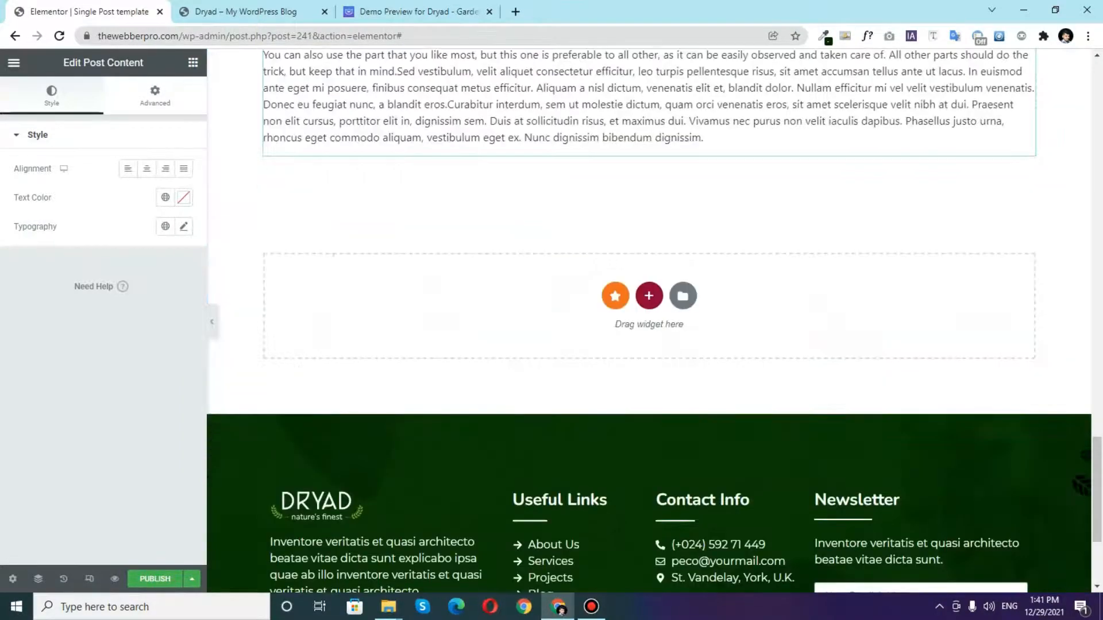
{"action": "scroll", "coordinate": [649, 322], "scroll_direction": "up", "scroll_amount": 15}
{"action": "scroll", "coordinate": [649, 321], "scroll_direction": "up", "scroll_amount": 6}
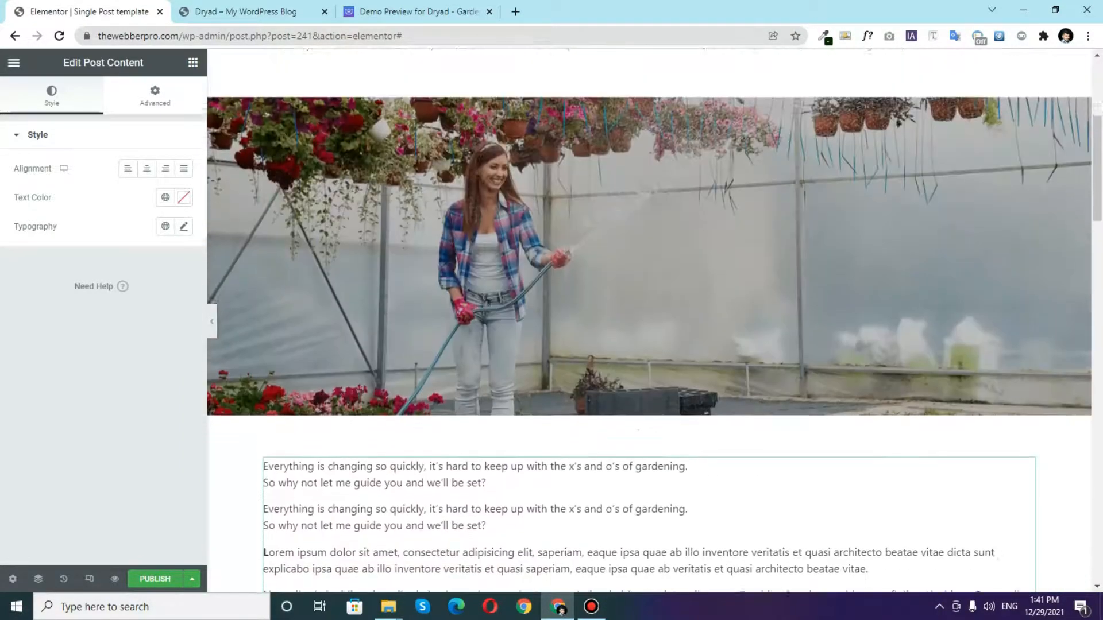
{"action": "scroll", "coordinate": [649, 321], "scroll_direction": "down", "scroll_amount": 6}
{"action": "scroll", "coordinate": [649, 322], "scroll_direction": "down", "scroll_amount": 11}
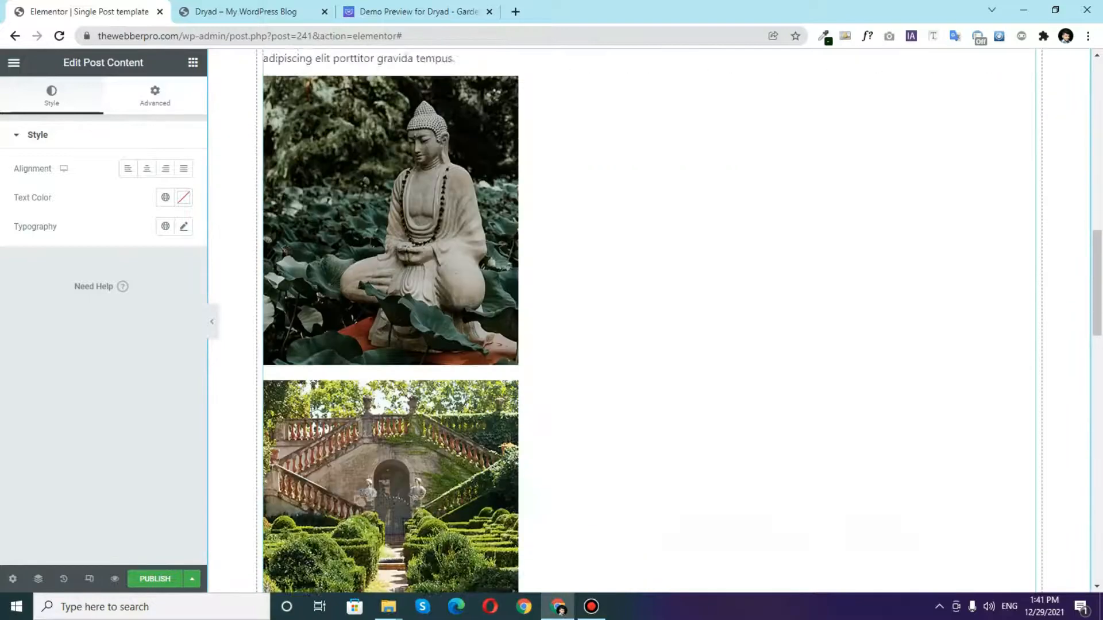
{"action": "scroll", "coordinate": [649, 322], "scroll_direction": "down", "scroll_amount": 7}
{"action": "scroll", "coordinate": [649, 322], "scroll_direction": "up", "scroll_amount": 5}
{"action": "scroll", "coordinate": [596, 541], "scroll_direction": "up", "scroll_amount": 12}
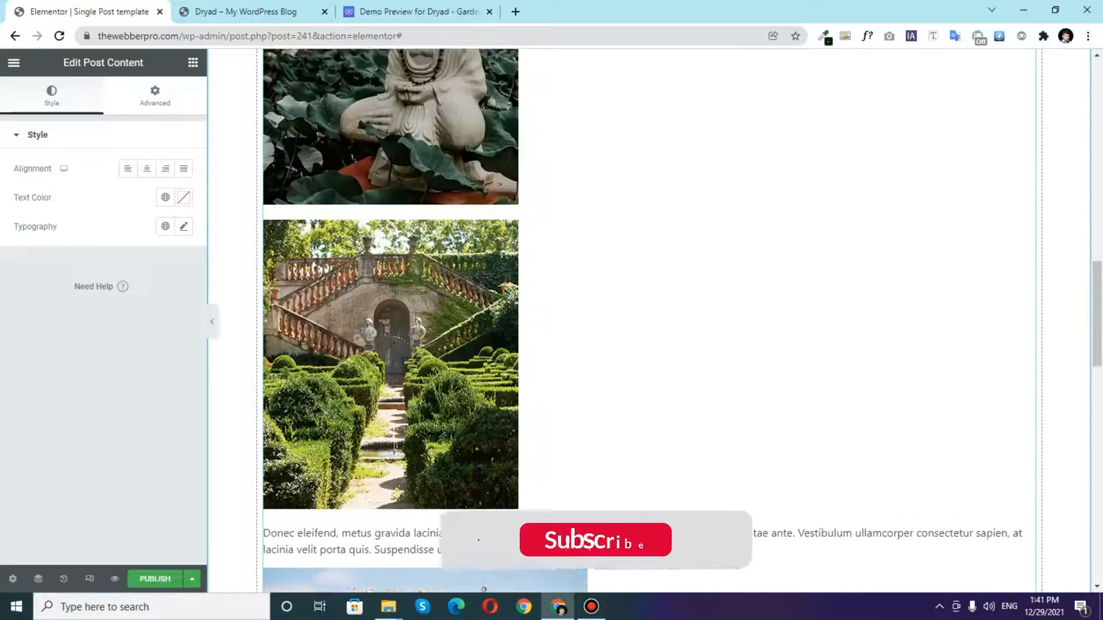
{"action": "scroll", "coordinate": [649, 322], "scroll_direction": "up", "scroll_amount": 8}
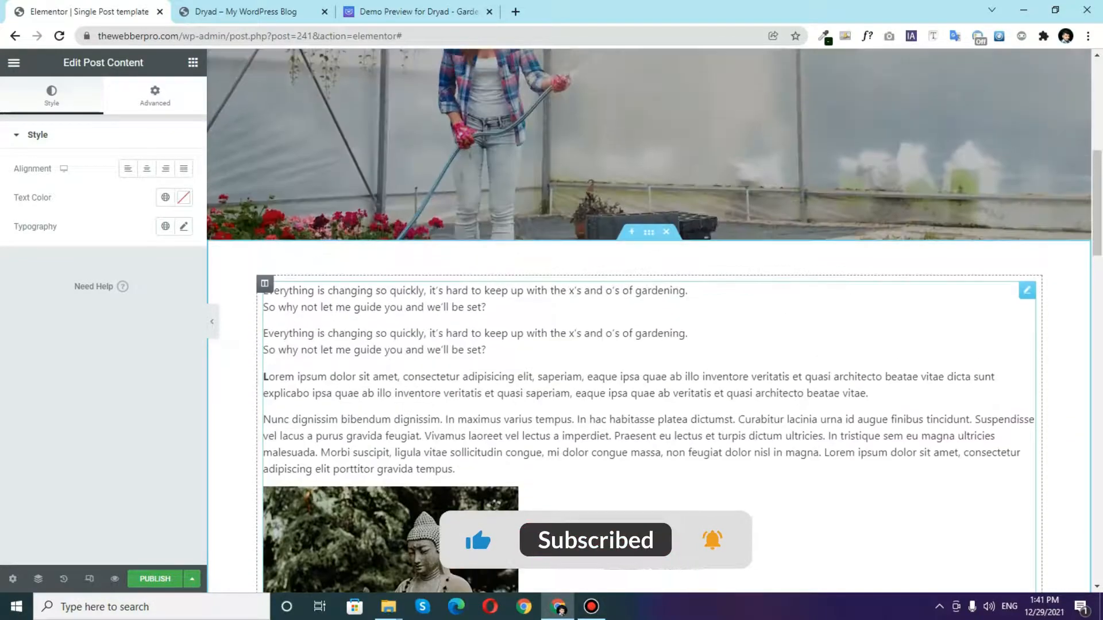
{"action": "scroll", "coordinate": [649, 321], "scroll_direction": "up", "scroll_amount": 8}
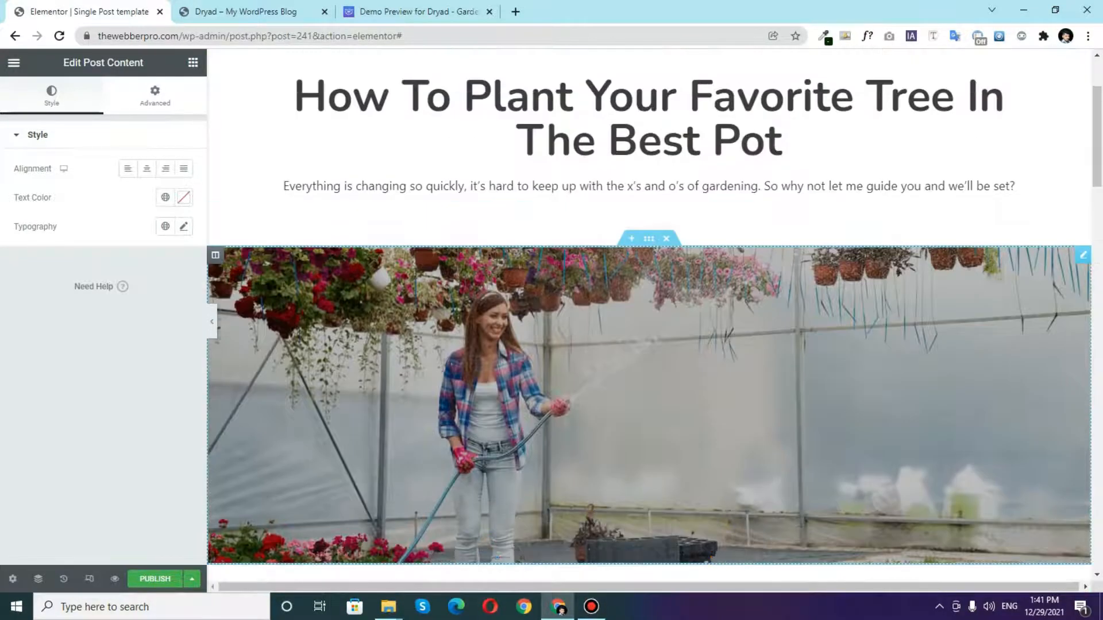
{"action": "scroll", "coordinate": [649, 322], "scroll_direction": "down", "scroll_amount": 8}
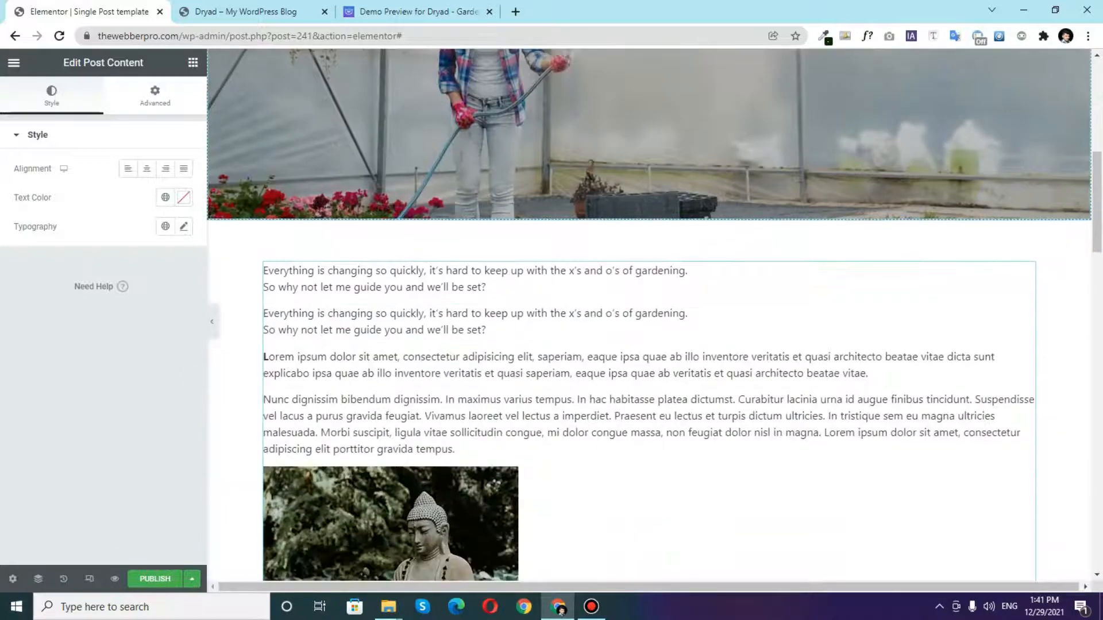
{"action": "scroll", "coordinate": [649, 322], "scroll_direction": "down", "scroll_amount": 10}
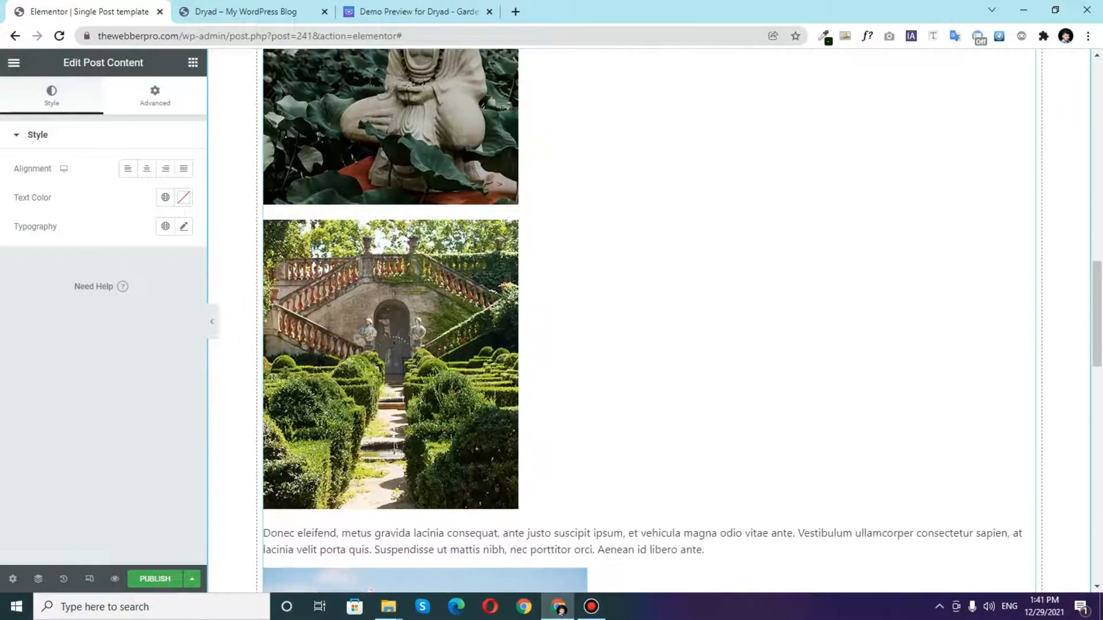
{"action": "scroll", "coordinate": [649, 321], "scroll_direction": "down", "scroll_amount": 7}
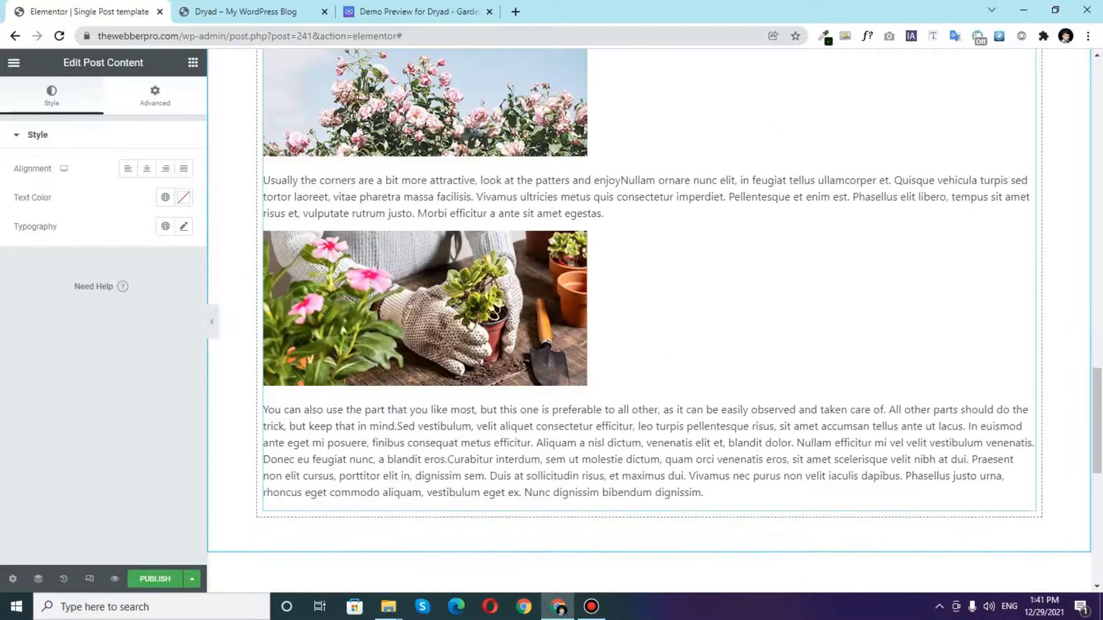
{"action": "scroll", "coordinate": [649, 322], "scroll_direction": "up", "scroll_amount": 20}
{"action": "scroll", "coordinate": [649, 322], "scroll_direction": "down", "scroll_amount": 18}
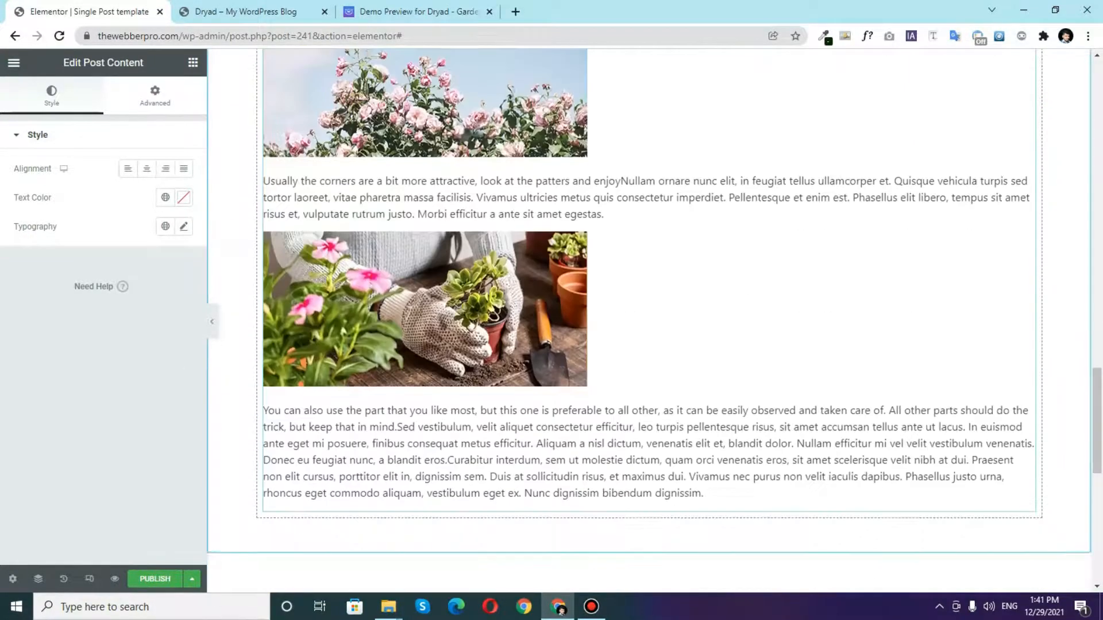
{"action": "scroll", "coordinate": [649, 321], "scroll_direction": "down", "scroll_amount": 10}
{"action": "scroll", "coordinate": [649, 321], "scroll_direction": "up", "scroll_amount": 3}
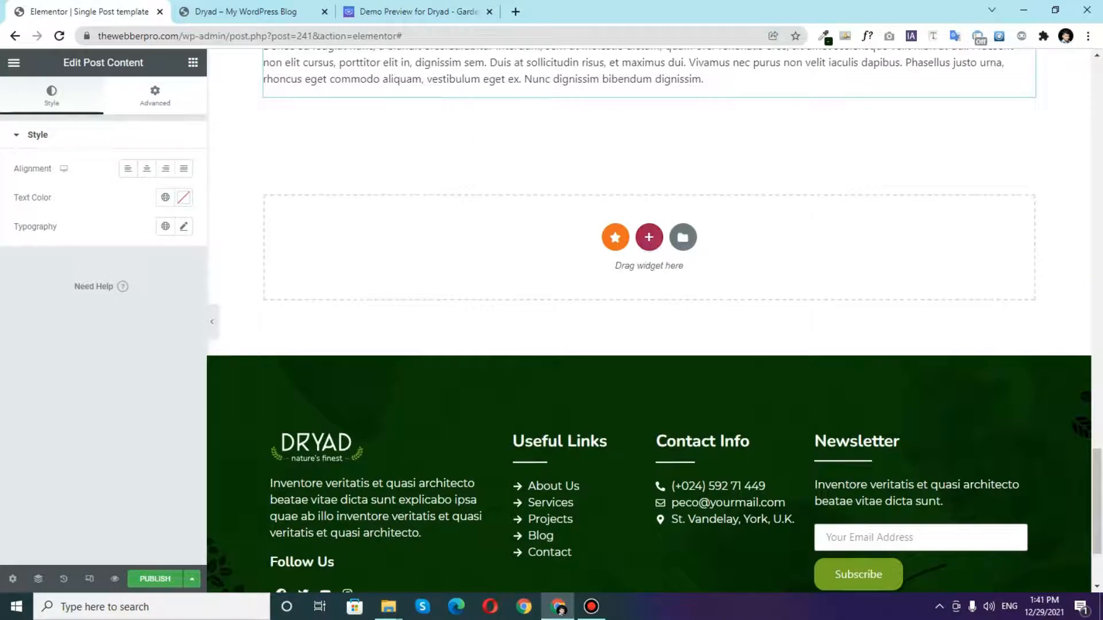
- Add an empty single-column section below the post content and bring up the widget list
{"action": "left_click", "coordinate": [648, 237]}
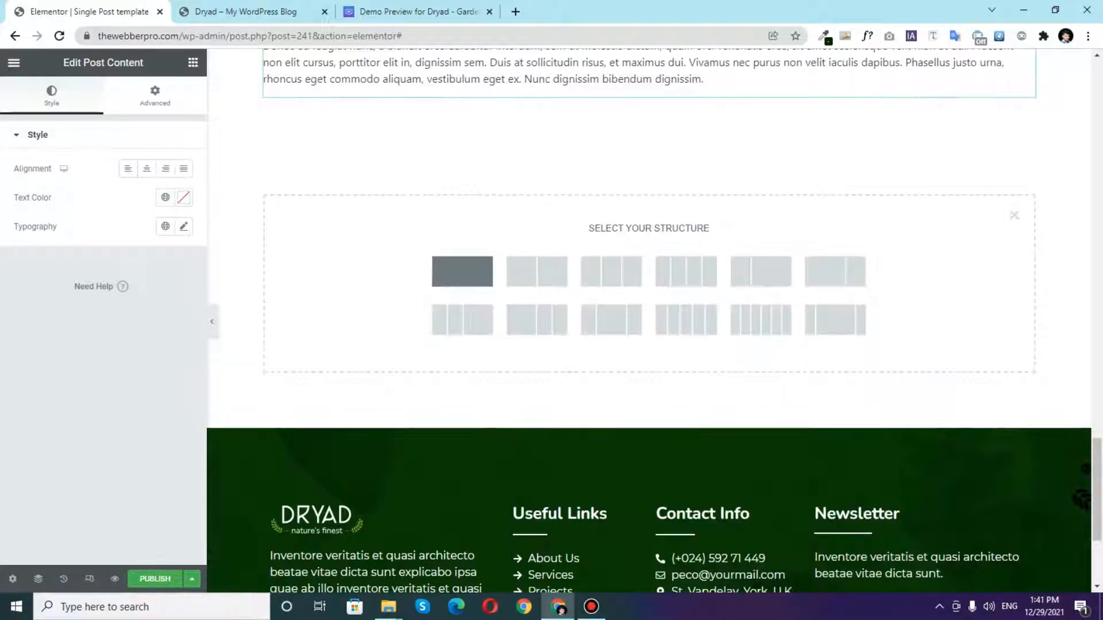
{"action": "left_click", "coordinate": [462, 271]}
{"action": "left_click", "coordinate": [192, 63]}
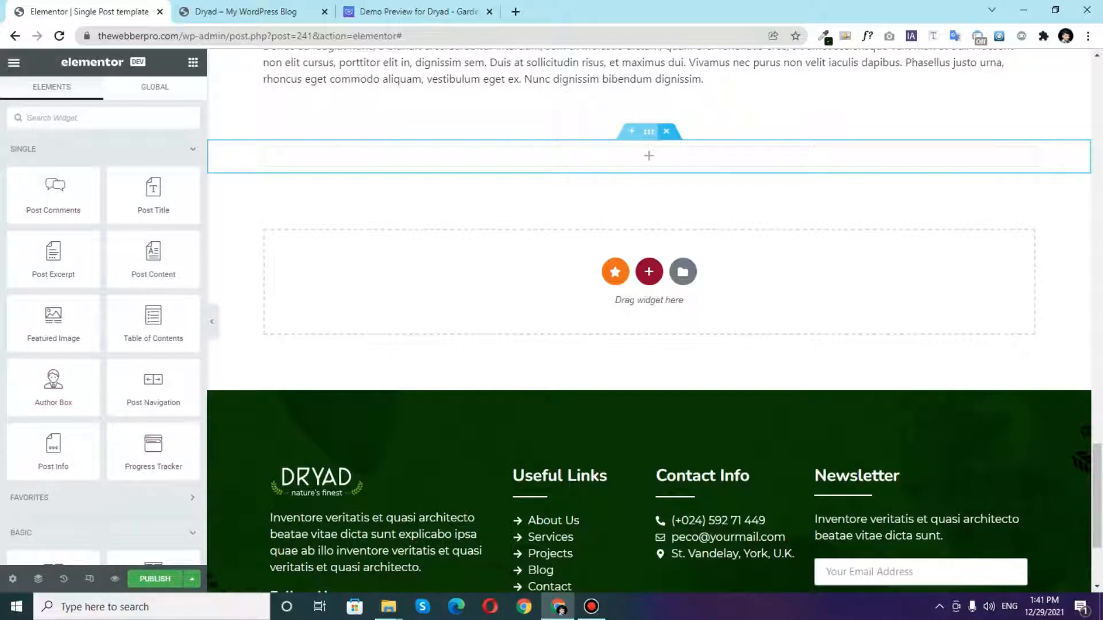
- Publish the Single Post template with a display condition that includes Posts
{"action": "scroll", "coordinate": [649, 321], "scroll_direction": "down", "scroll_amount": 1}
{"action": "scroll", "coordinate": [649, 322], "scroll_direction": "up", "scroll_amount": 15}
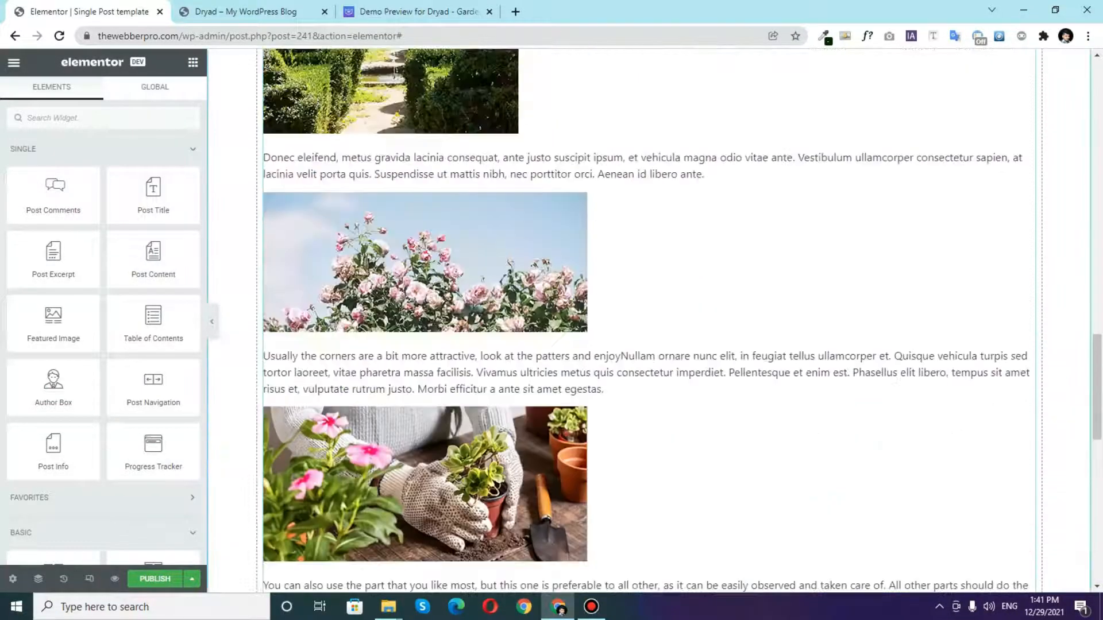
{"action": "scroll", "coordinate": [649, 322], "scroll_direction": "up", "scroll_amount": 10}
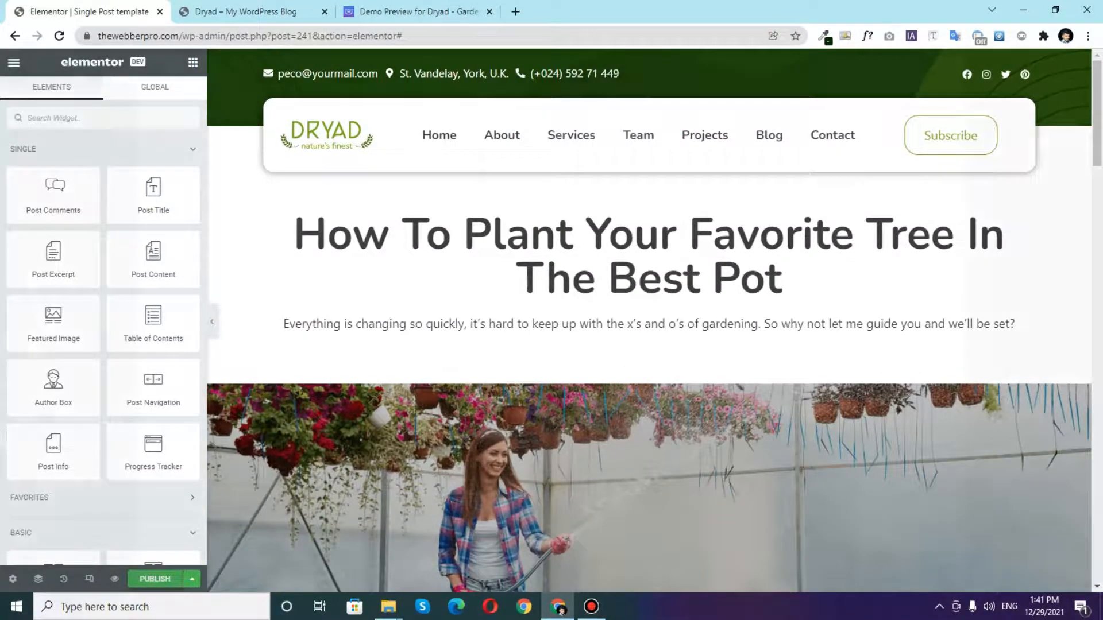
{"action": "key", "text": "ctrl+s"}
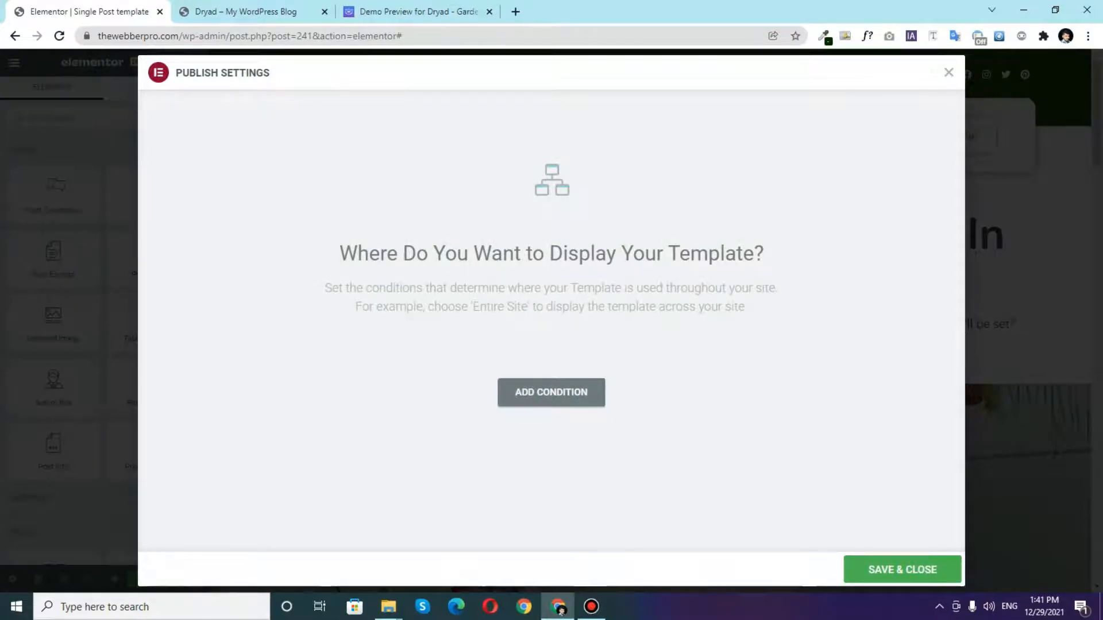
{"action": "left_click", "coordinate": [551, 392]}
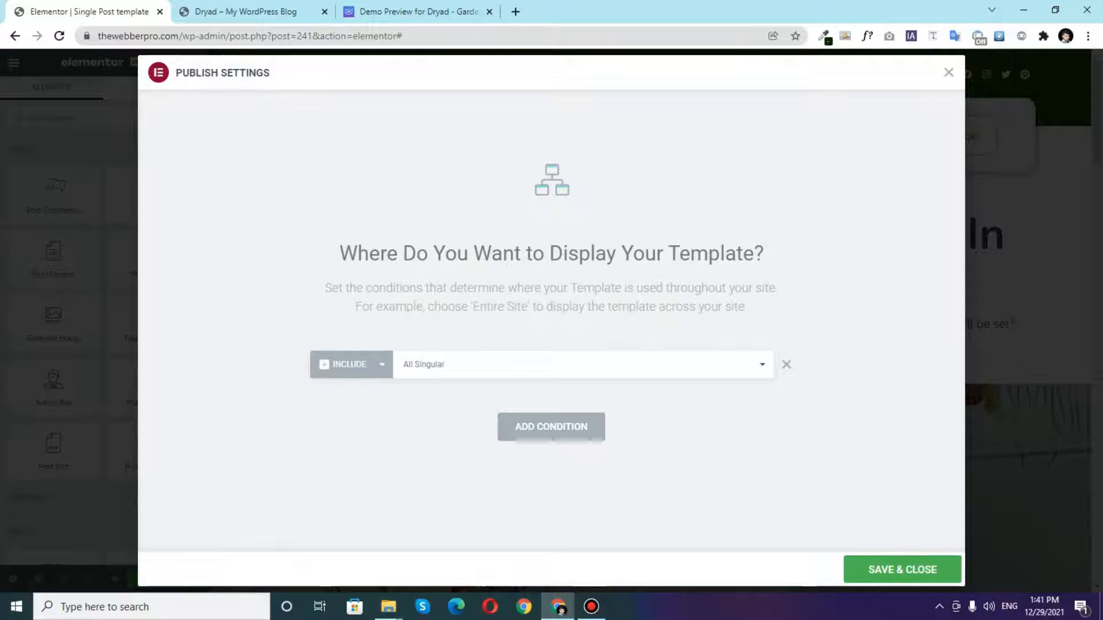
{"action": "left_click", "coordinate": [582, 364]}
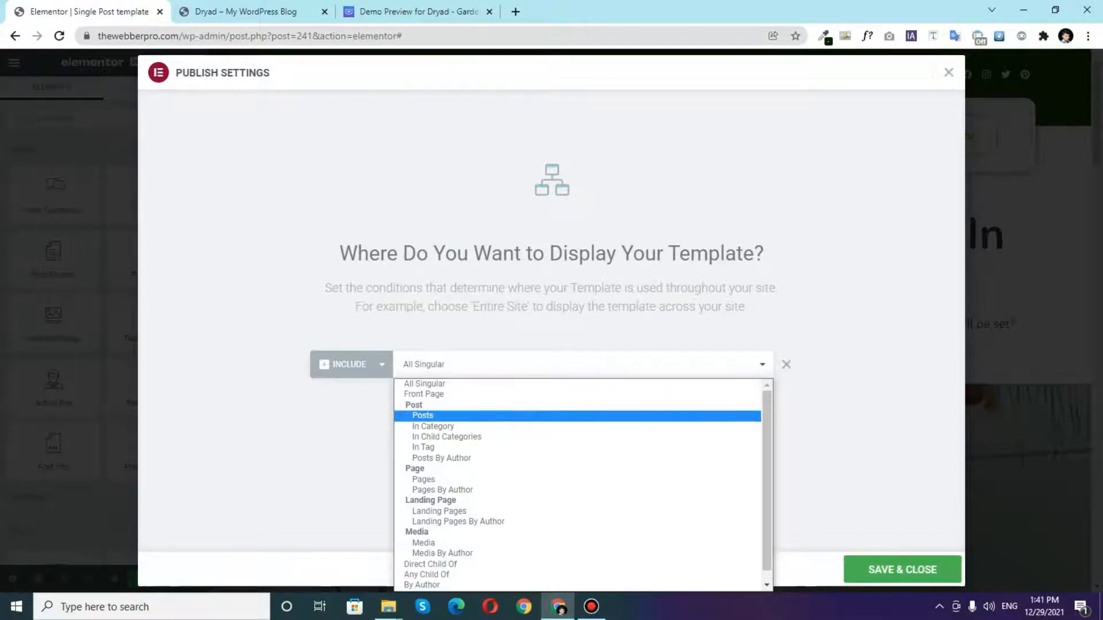
{"action": "left_click", "coordinate": [422, 415]}
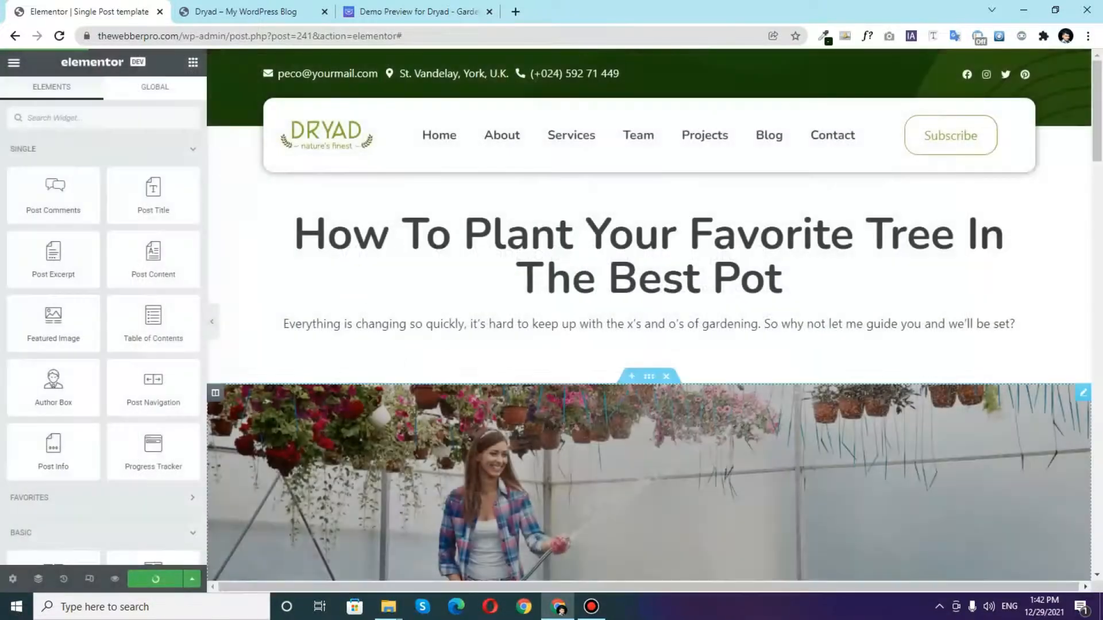
- Look over the published template from title to post content, and exit the editor to the WordPress dashboard
{"action": "scroll", "coordinate": [649, 270], "scroll_direction": "down", "scroll_amount": 5}
{"action": "scroll", "coordinate": [649, 316], "scroll_direction": "up", "scroll_amount": 5}
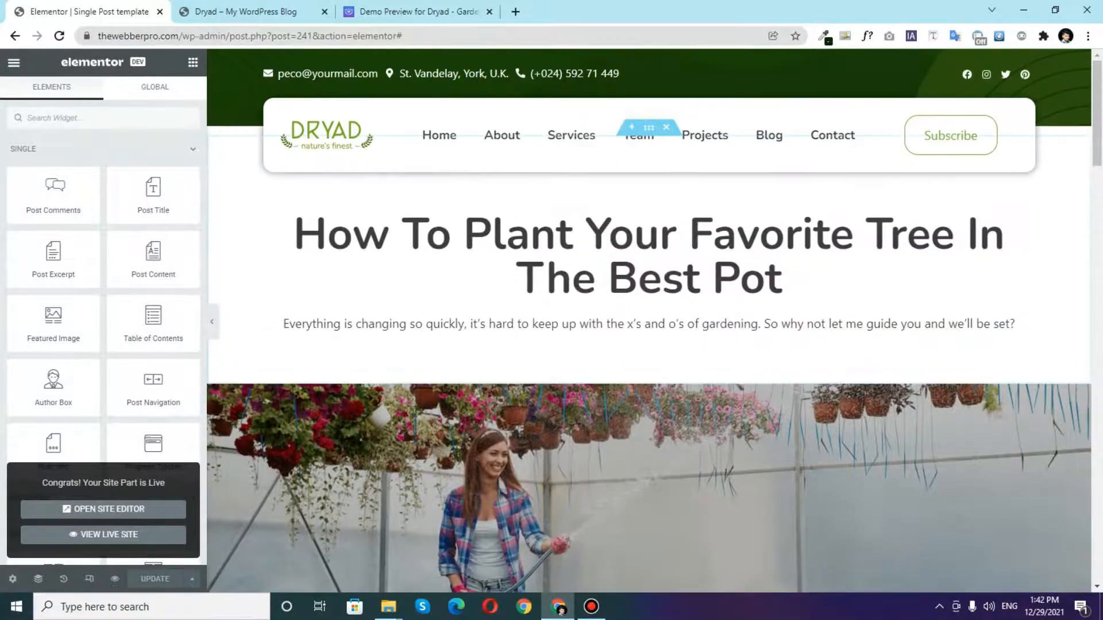
{"action": "scroll", "coordinate": [649, 316], "scroll_direction": "down", "scroll_amount": 17}
{"action": "scroll", "coordinate": [649, 322], "scroll_direction": "up", "scroll_amount": 15}
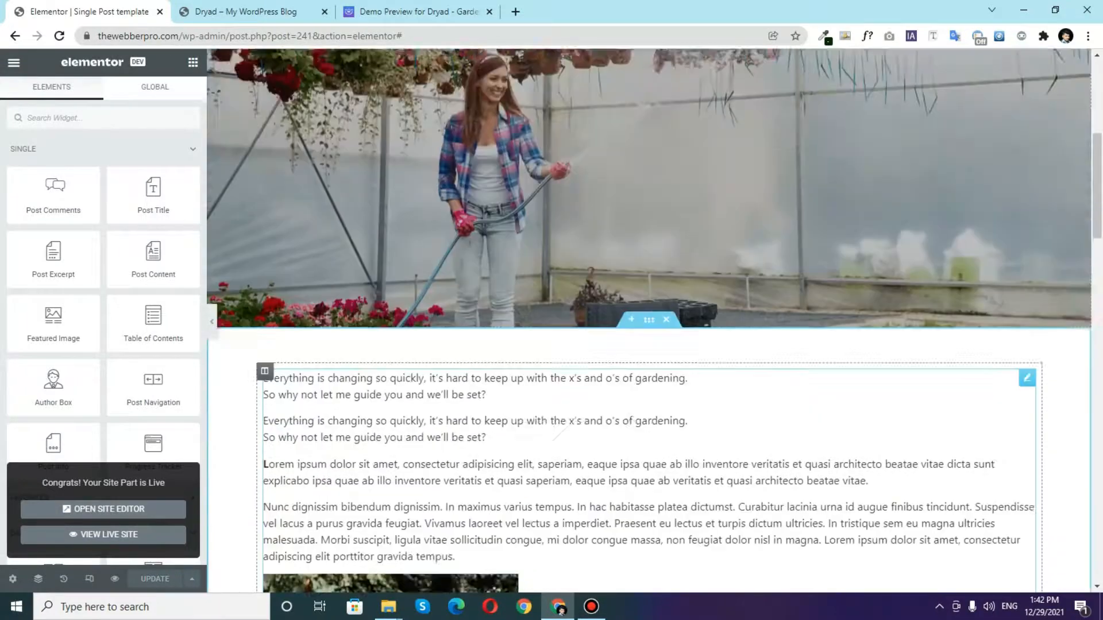
{"action": "key", "text": "Escape"}
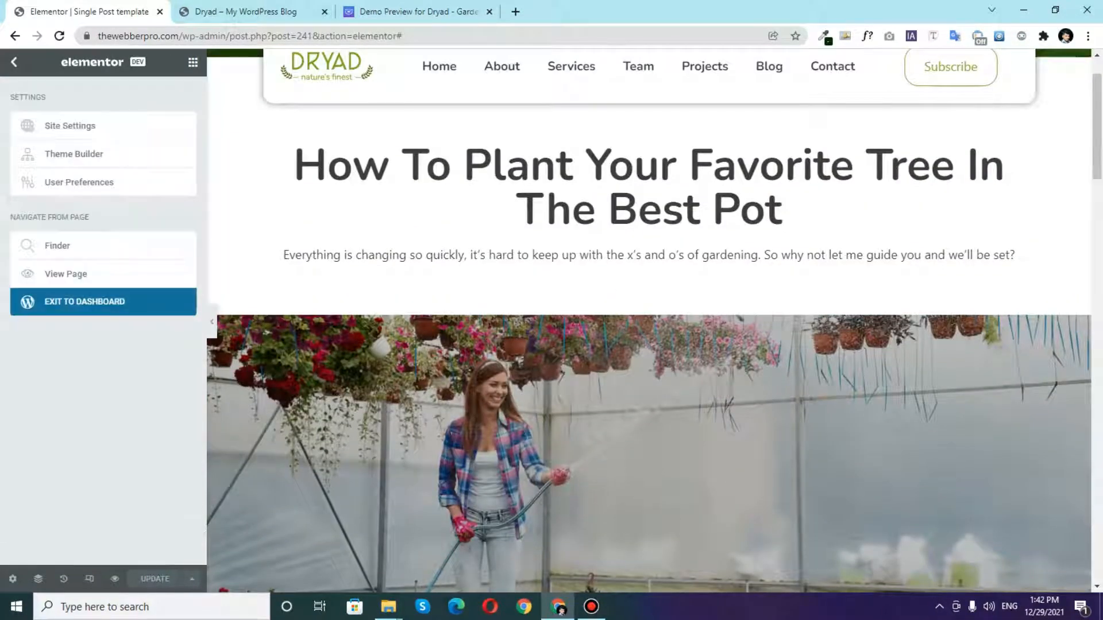
{"action": "left_click", "coordinate": [103, 302]}
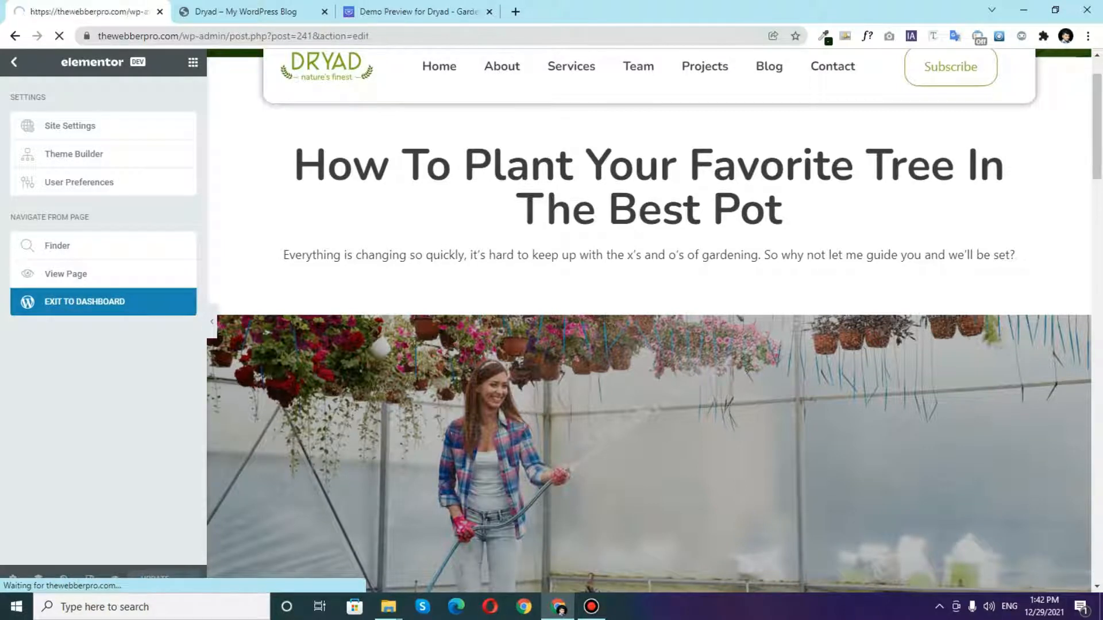
- Go to the site's pages and create a new page titled "Blog"
{"action": "mouse_move", "coordinate": [37, 169]}
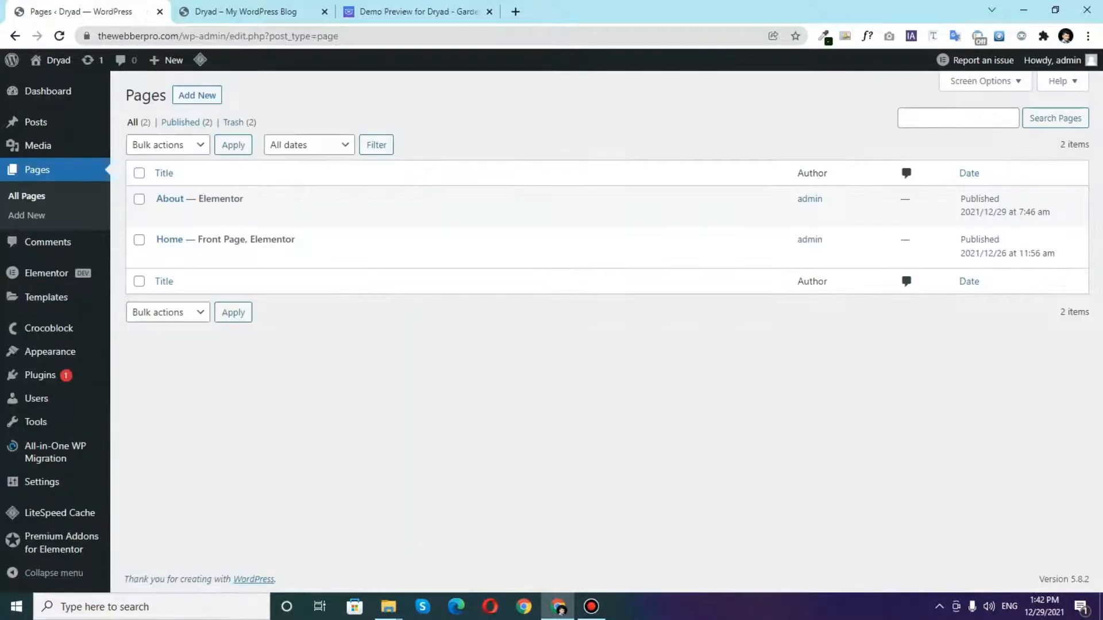
{"action": "left_click", "coordinate": [196, 95]}
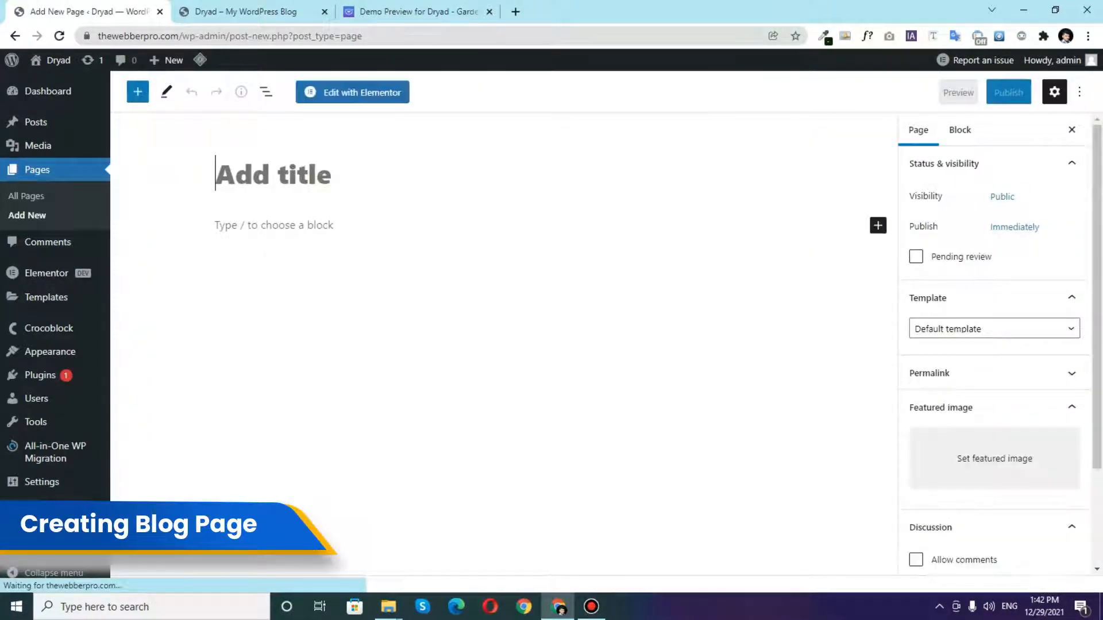
{"action": "type", "text": "Blog"}
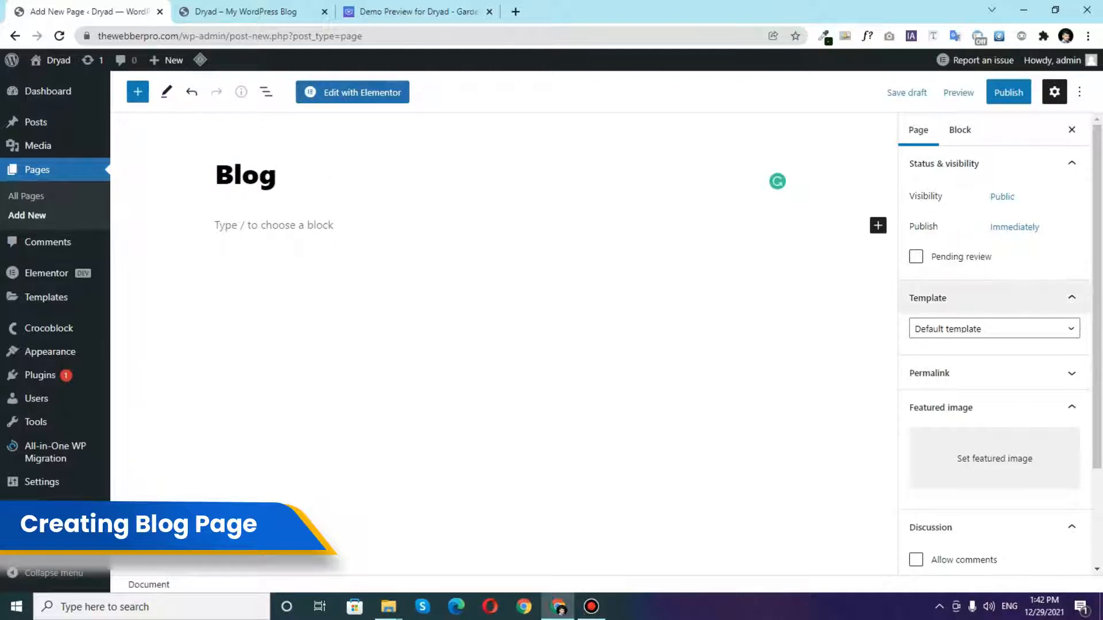
- Assign the Elementor Full Width template to the Blog page and publish it
{"action": "left_click", "coordinate": [993, 328]}
{"action": "left_click", "coordinate": [958, 370]}
{"action": "scroll", "coordinate": [993, 384], "scroll_direction": "down", "scroll_amount": 3}
{"action": "scroll", "coordinate": [993, 399], "scroll_direction": "up", "scroll_amount": 3}
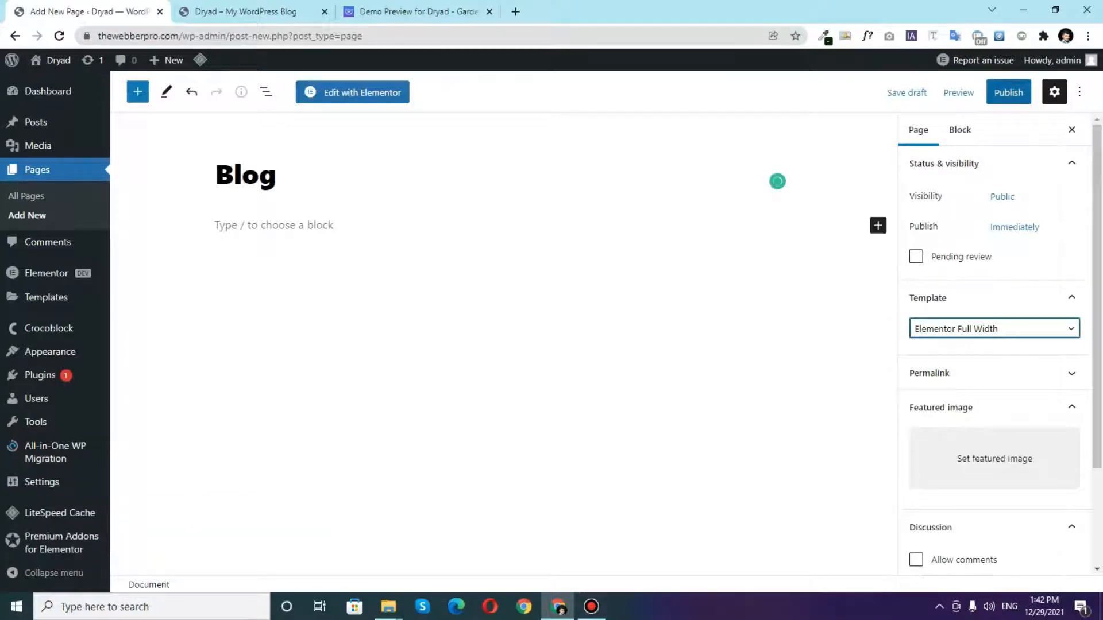
{"action": "left_click", "coordinate": [1008, 92]}
{"action": "left_click", "coordinate": [950, 91]}
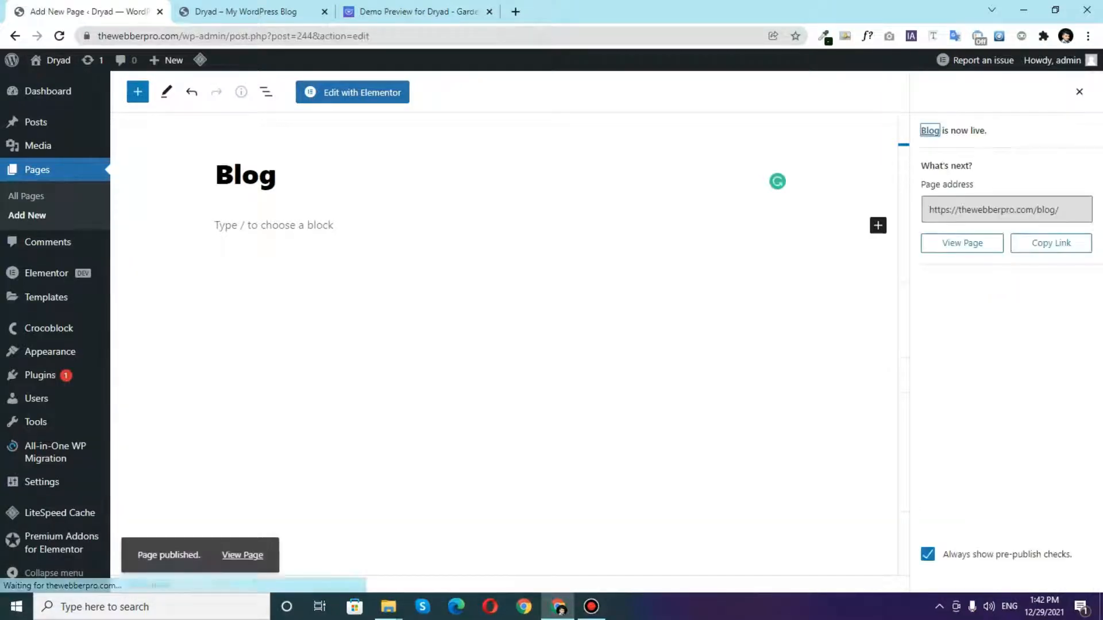
- Open the Blog page in the Elementor editor and add a single-column section
{"action": "left_click", "coordinate": [351, 92]}
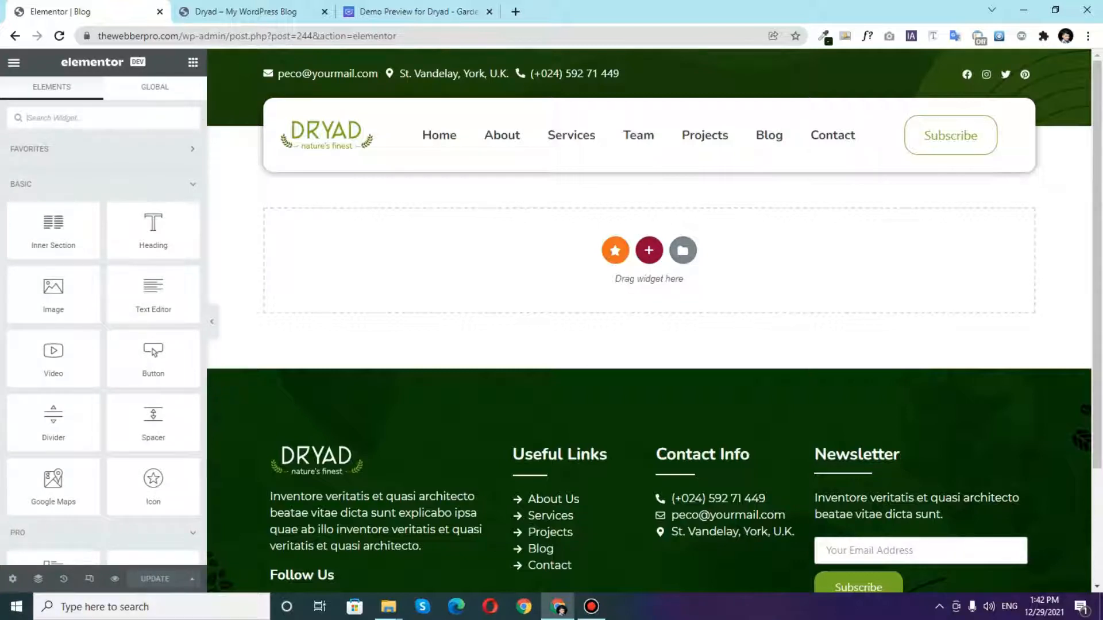
{"action": "left_click", "coordinate": [648, 250]}
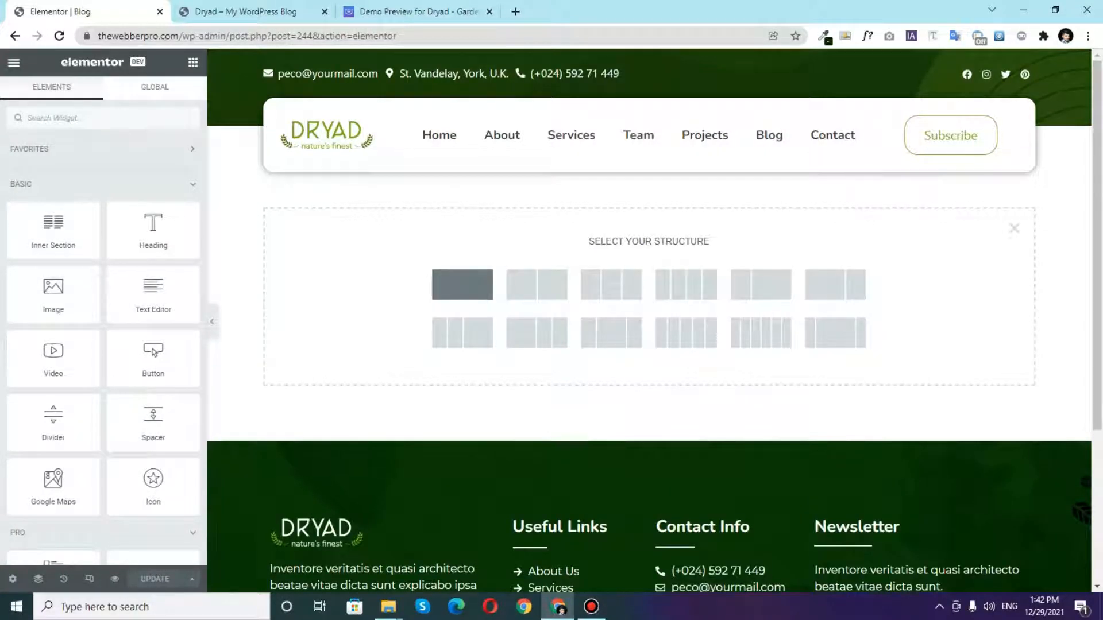
{"action": "left_click", "coordinate": [461, 284]}
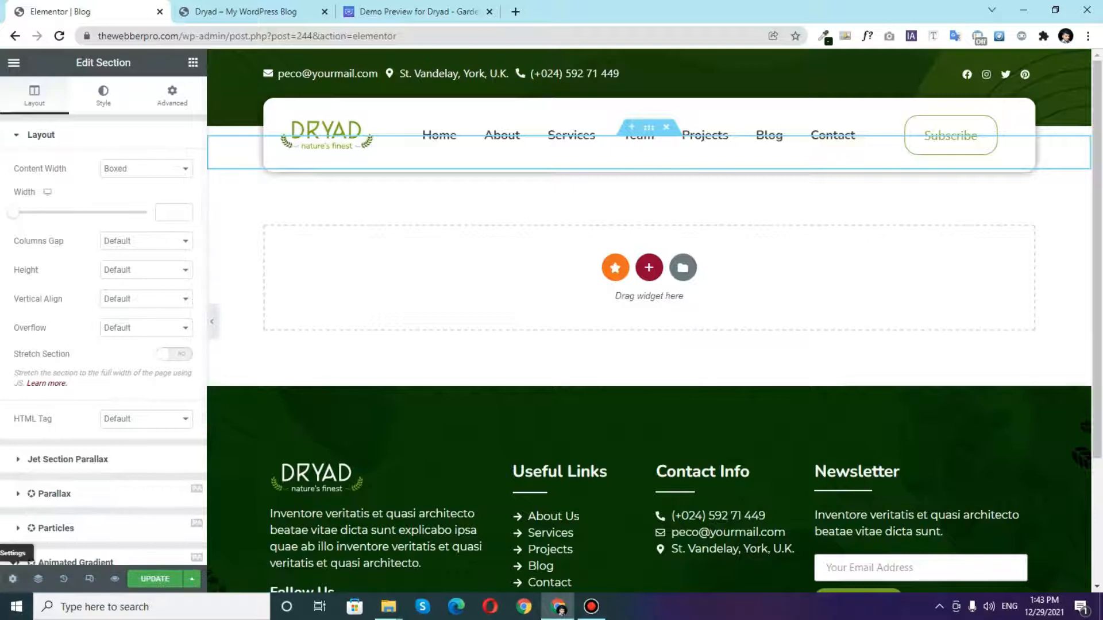
- Show the page structure in the Navigator and give the new section 5% top and bottom padding
{"action": "left_click", "coordinate": [37, 578]}
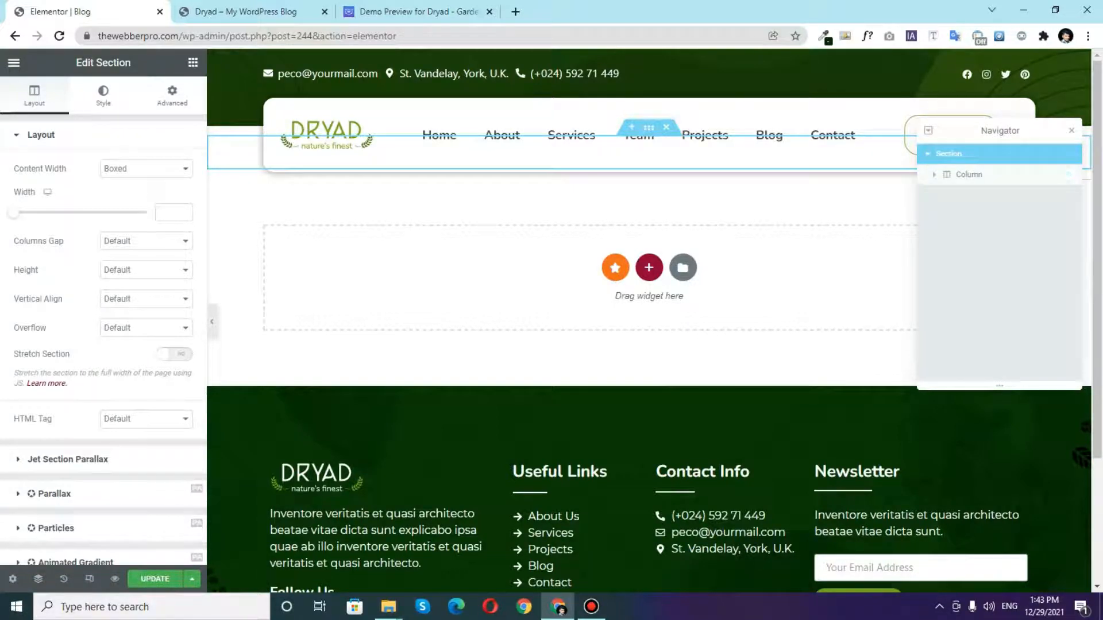
{"action": "left_click", "coordinate": [934, 174]}
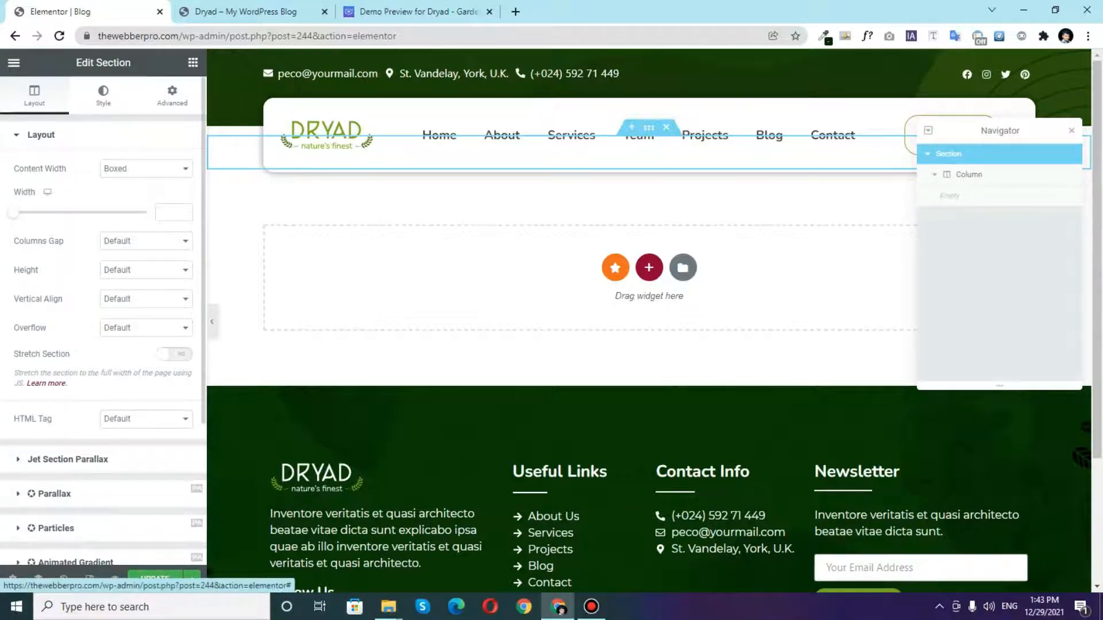
{"action": "left_click", "coordinate": [173, 95]}
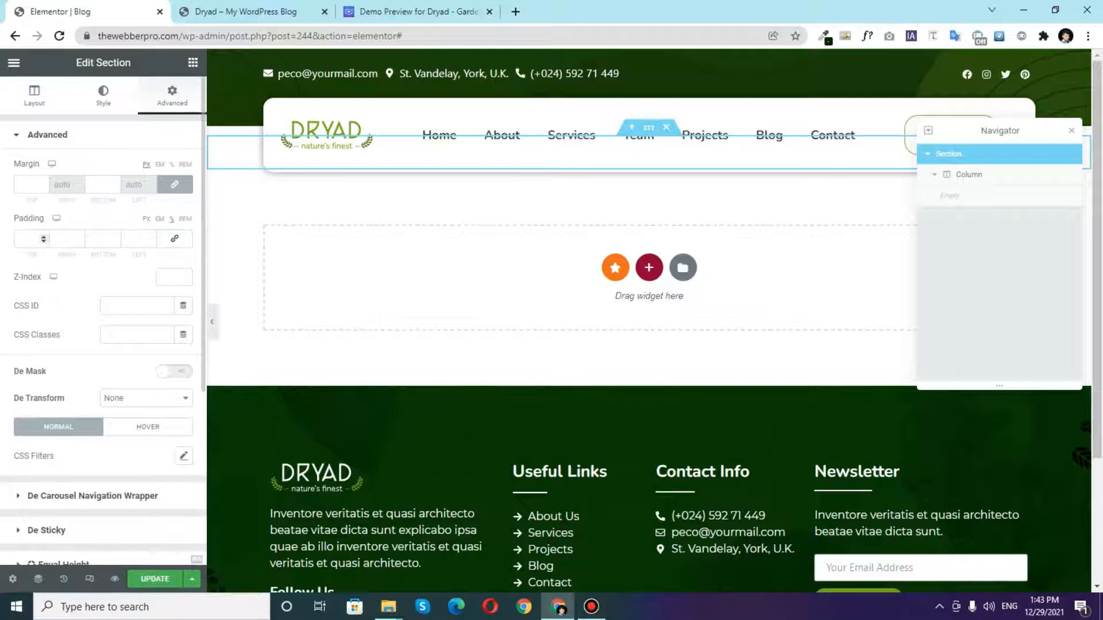
{"action": "type", "text": "5"}
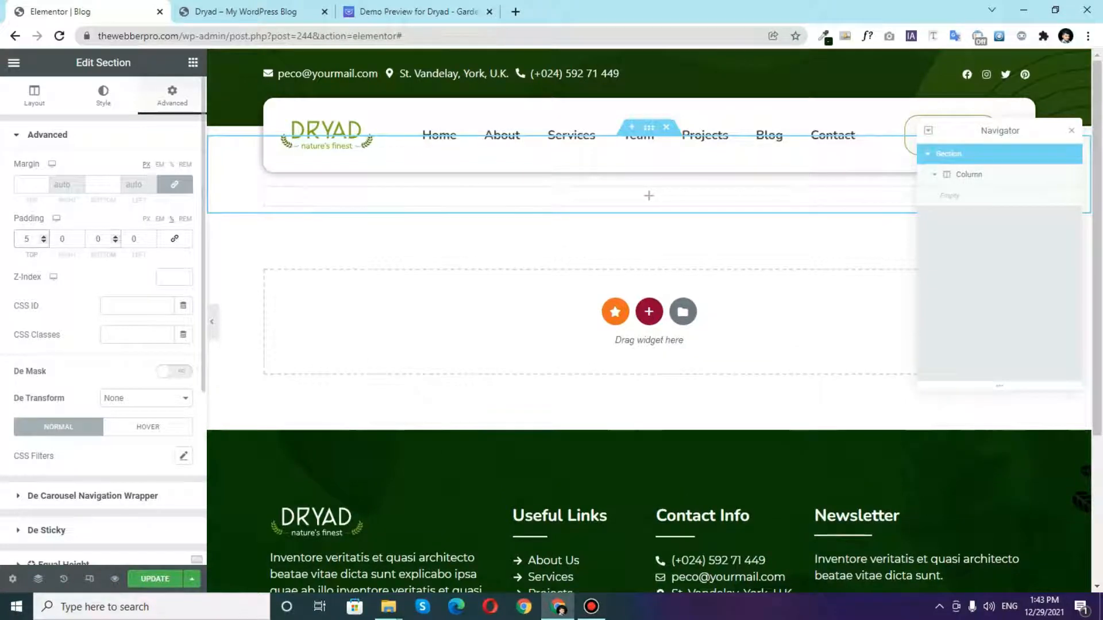
{"action": "left_click", "coordinate": [103, 239]}
{"action": "type", "text": "5"}
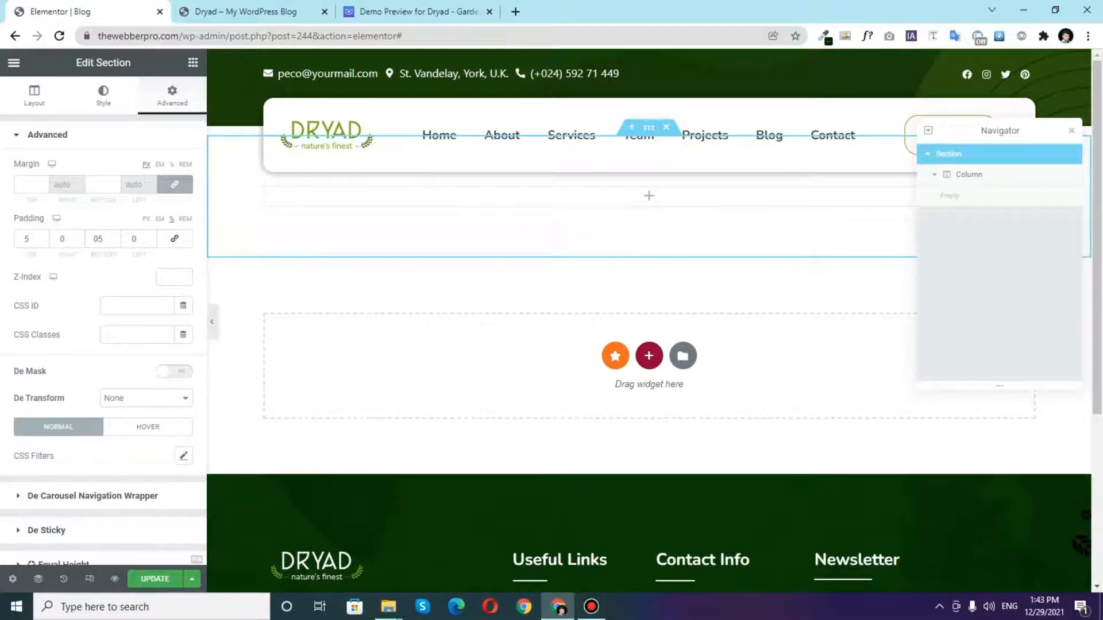
- Place a Full-size Image widget in the section, using the wooden-table banner with cacti and garden tools from the media library
{"action": "left_click", "coordinate": [193, 62]}
{"action": "left_click_drag", "start_coordinate": [53, 295], "coordinate": [511, 184]}
{"action": "left_click", "coordinate": [146, 271]}
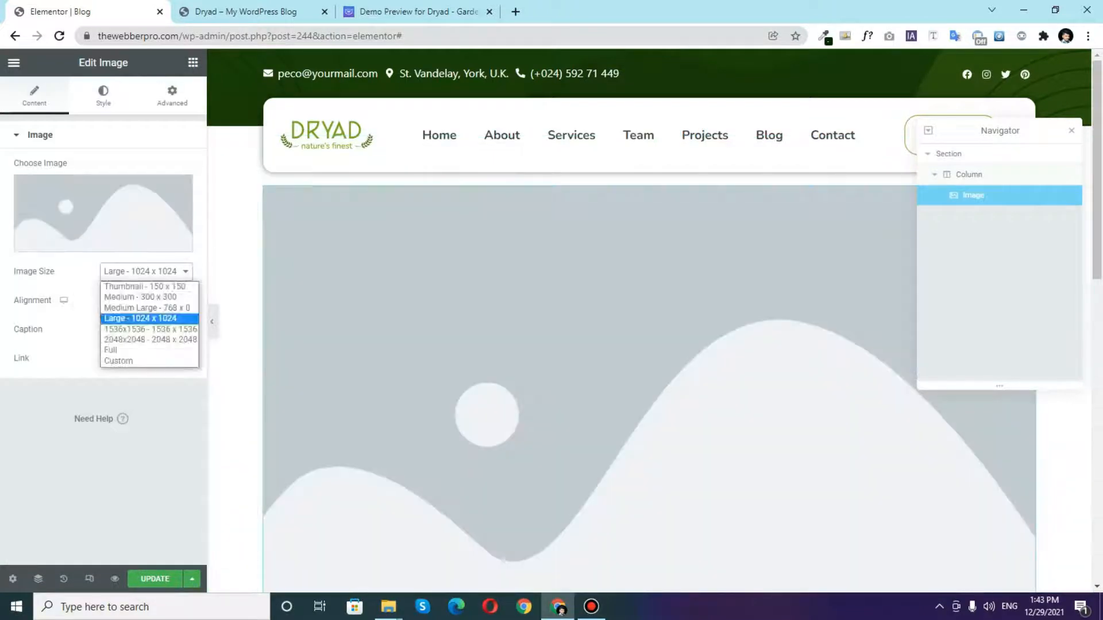
{"action": "left_click", "coordinate": [121, 350]}
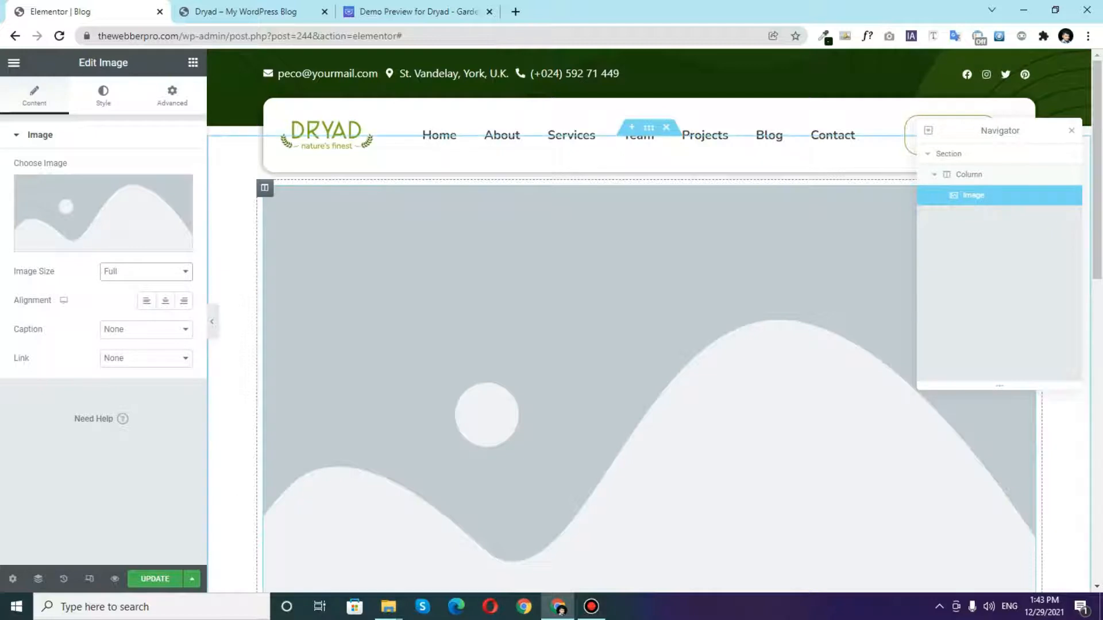
{"action": "left_click", "coordinate": [104, 230]}
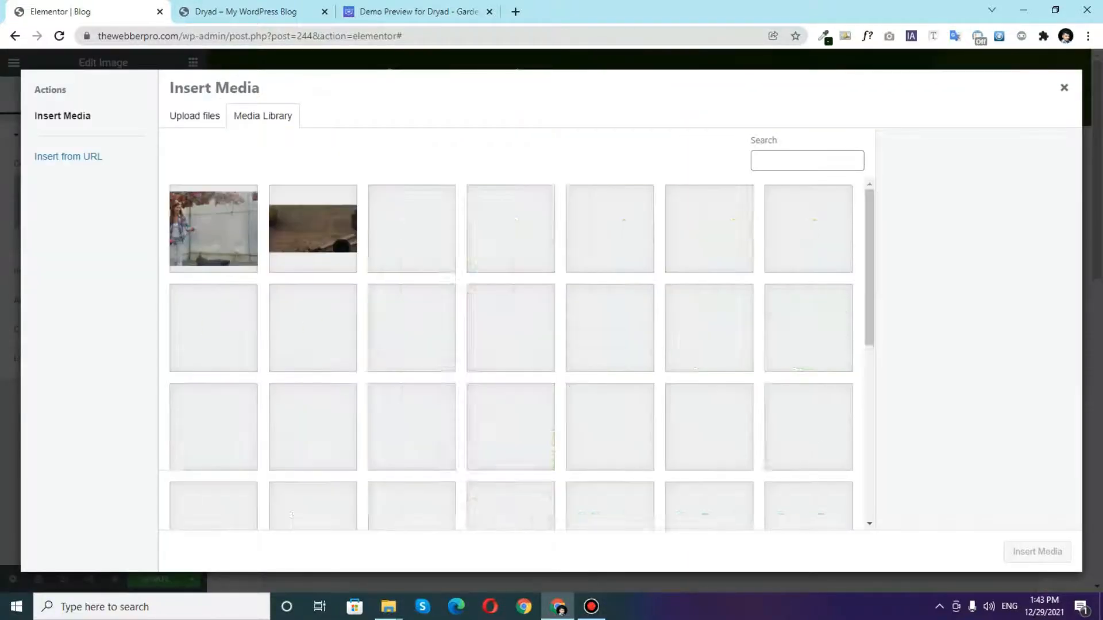
{"action": "left_click", "coordinate": [1037, 552]}
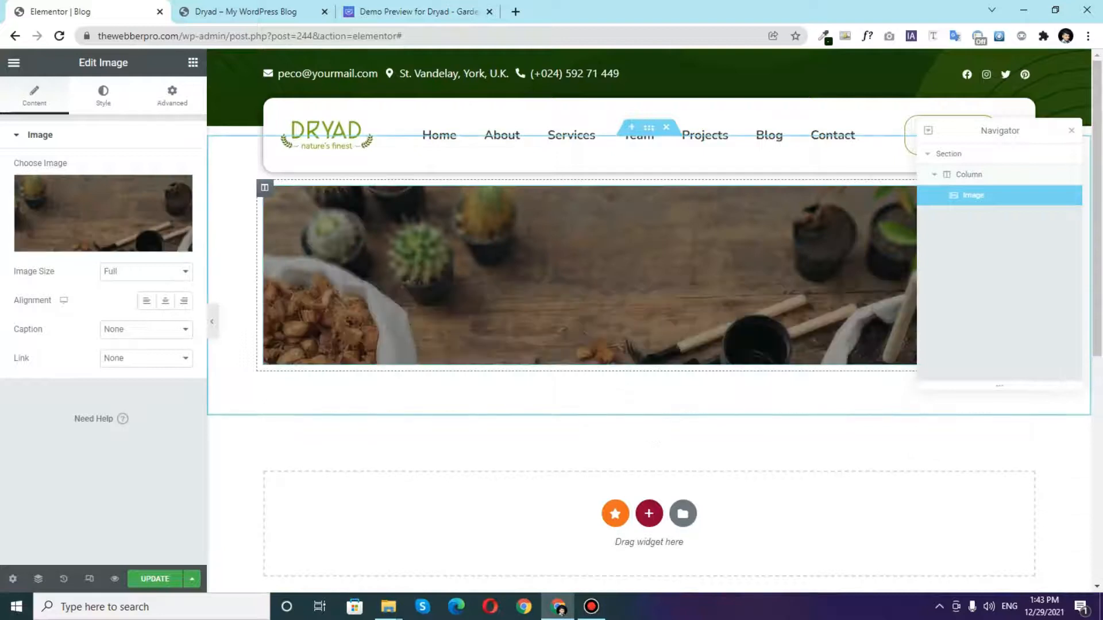
- Set the banner section's columns gap to No Gap and its content width to Full Width
{"action": "left_click", "coordinate": [949, 153]}
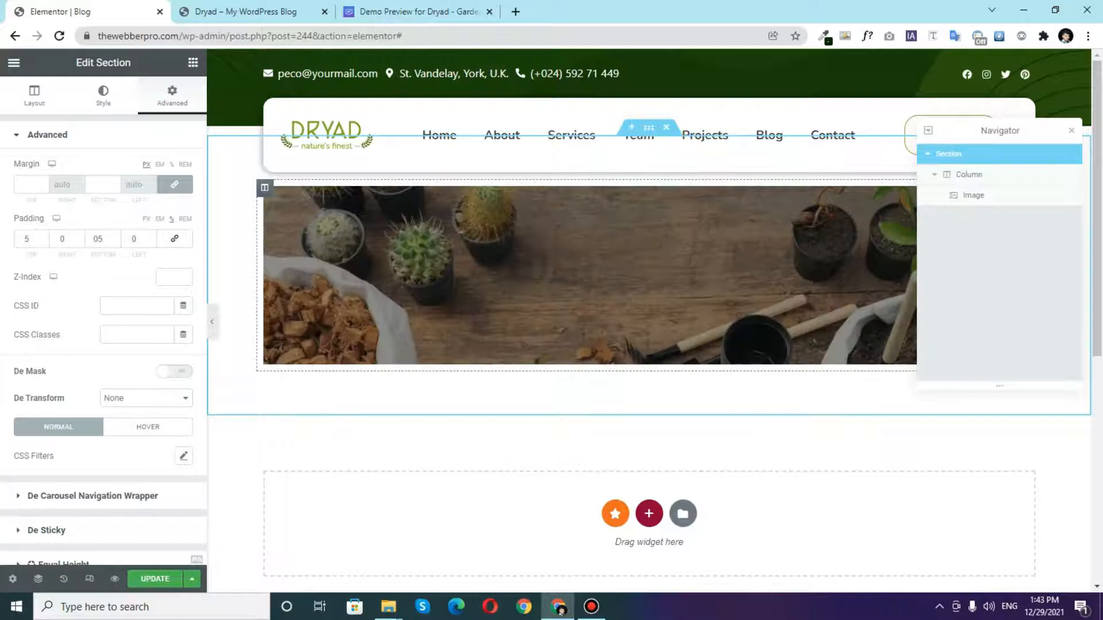
{"action": "left_click", "coordinate": [34, 95]}
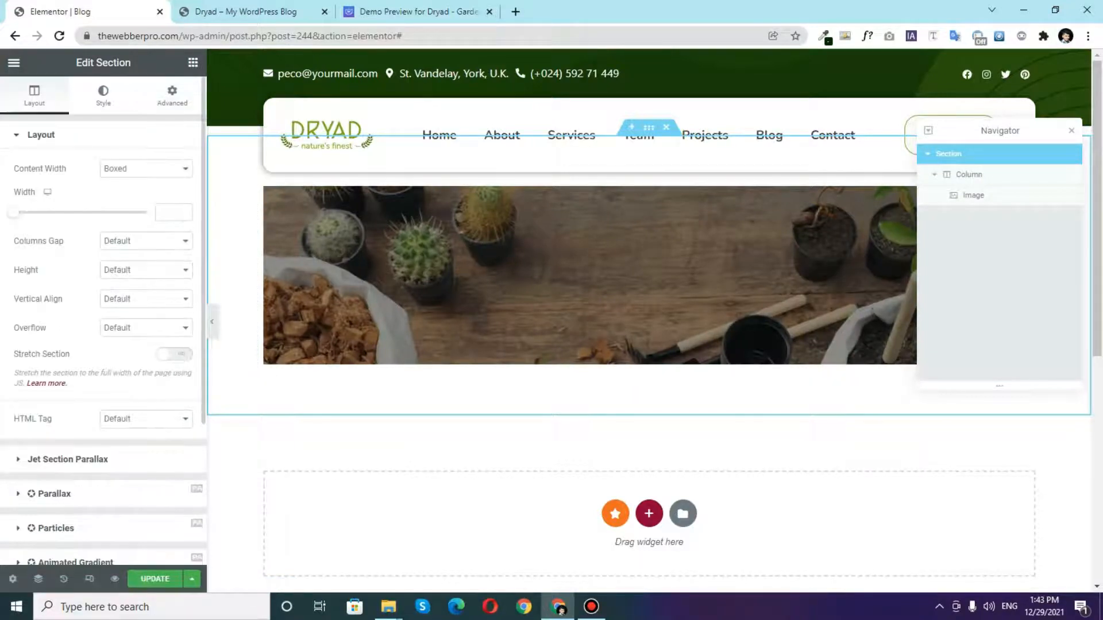
{"action": "left_click", "coordinate": [145, 241]}
{"action": "left_click", "coordinate": [145, 266]}
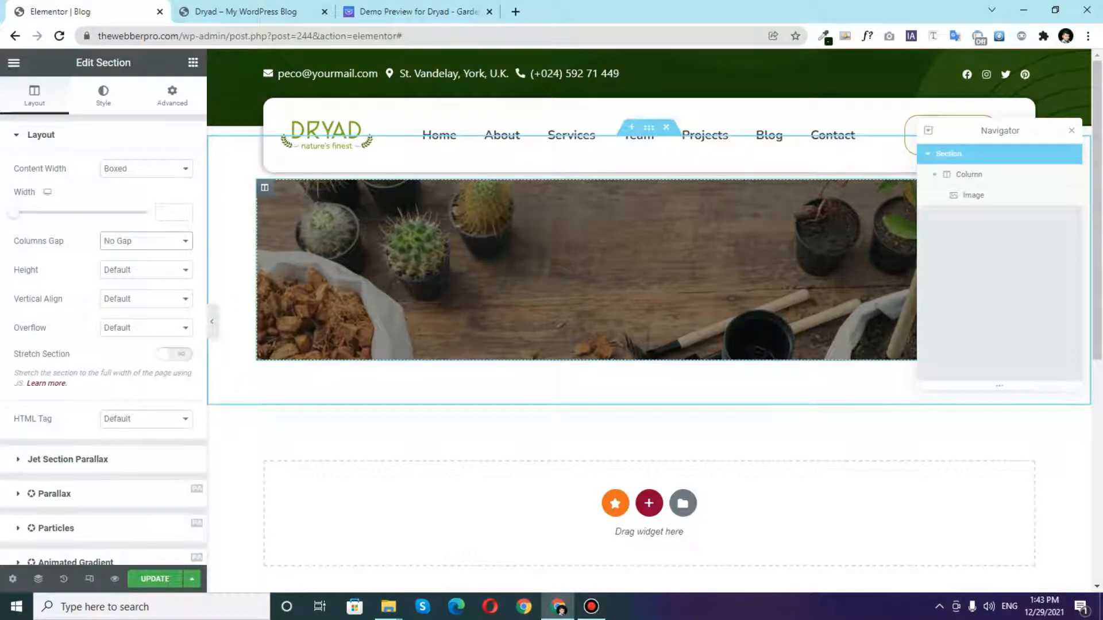
{"action": "left_click", "coordinate": [145, 168]}
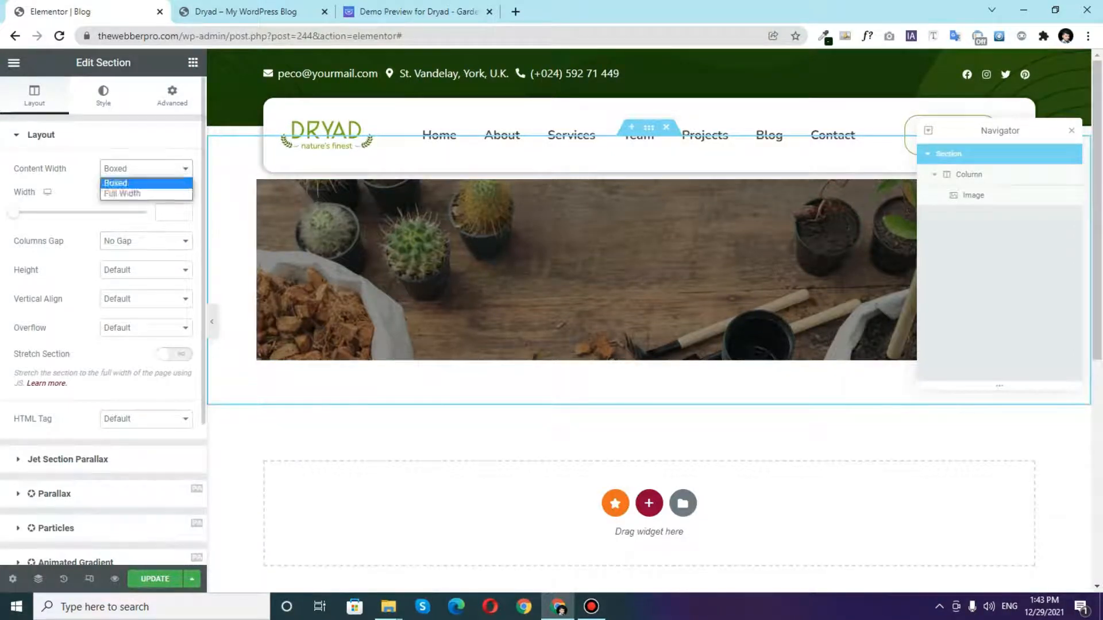
{"action": "left_click", "coordinate": [117, 192]}
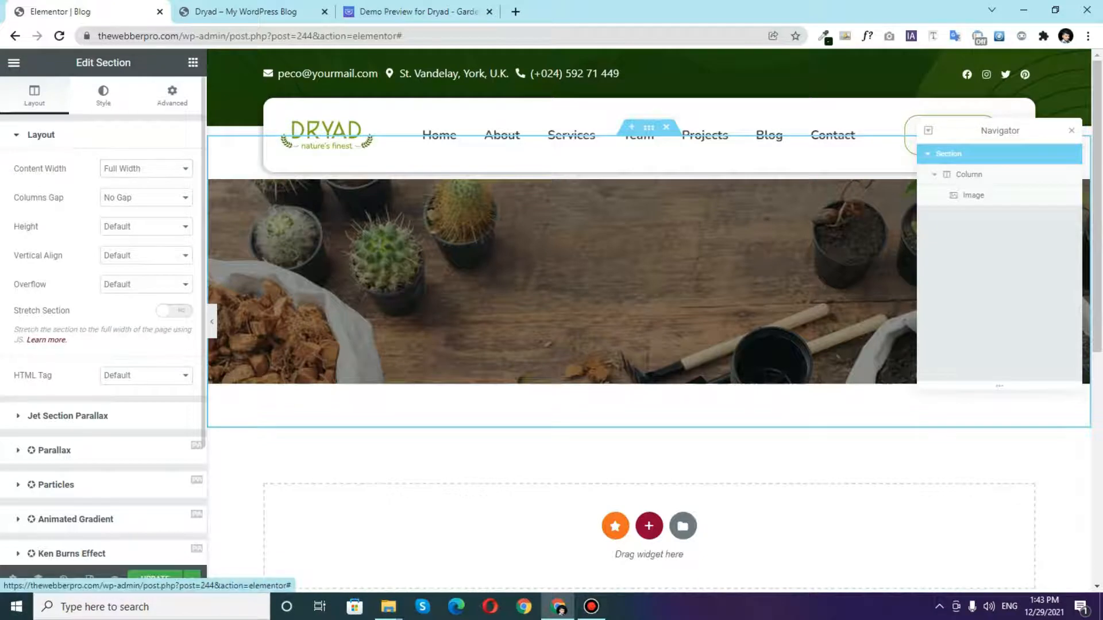
- Set the banner section's top and bottom padding to 0 and preview the page at full width
{"action": "left_click", "coordinate": [172, 95]}
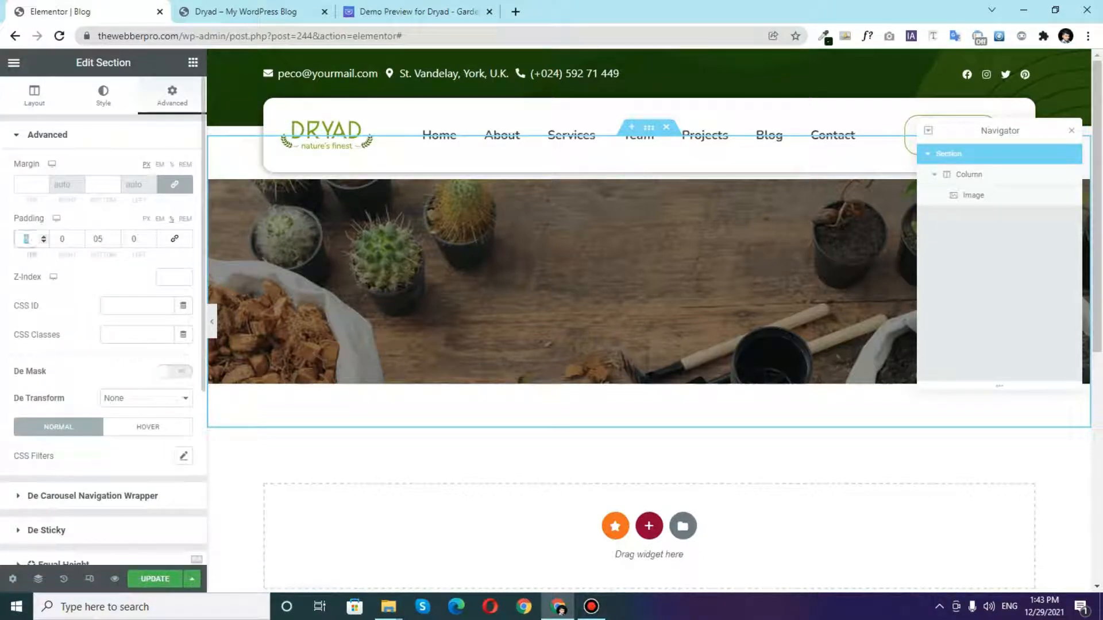
{"action": "type", "text": "0"}
{"action": "double_click", "coordinate": [103, 239]}
{"action": "type", "text": "0"}
{"action": "left_click", "coordinate": [211, 322]}
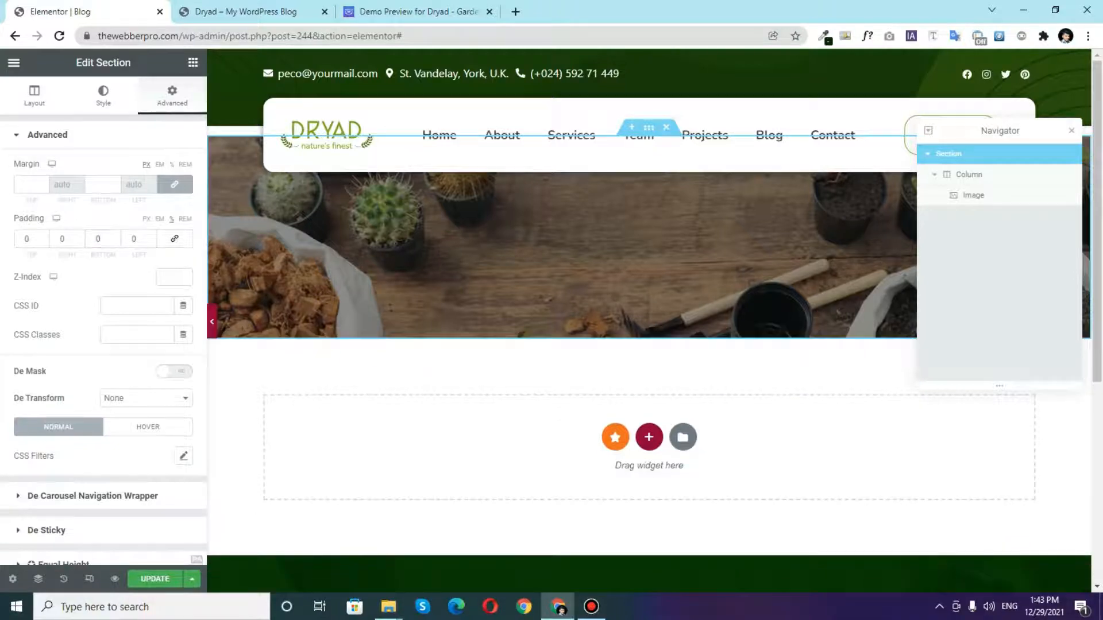
{"action": "scroll", "coordinate": [546, 322], "scroll_direction": "down", "scroll_amount": 1}
{"action": "scroll", "coordinate": [546, 321], "scroll_direction": "up", "scroll_amount": 1}
{"action": "left_click", "coordinate": [4, 322]}
- Add a single-column section below the banner and give it 5% top and bottom padding
{"action": "scroll", "coordinate": [649, 321], "scroll_direction": "down", "scroll_amount": 1}
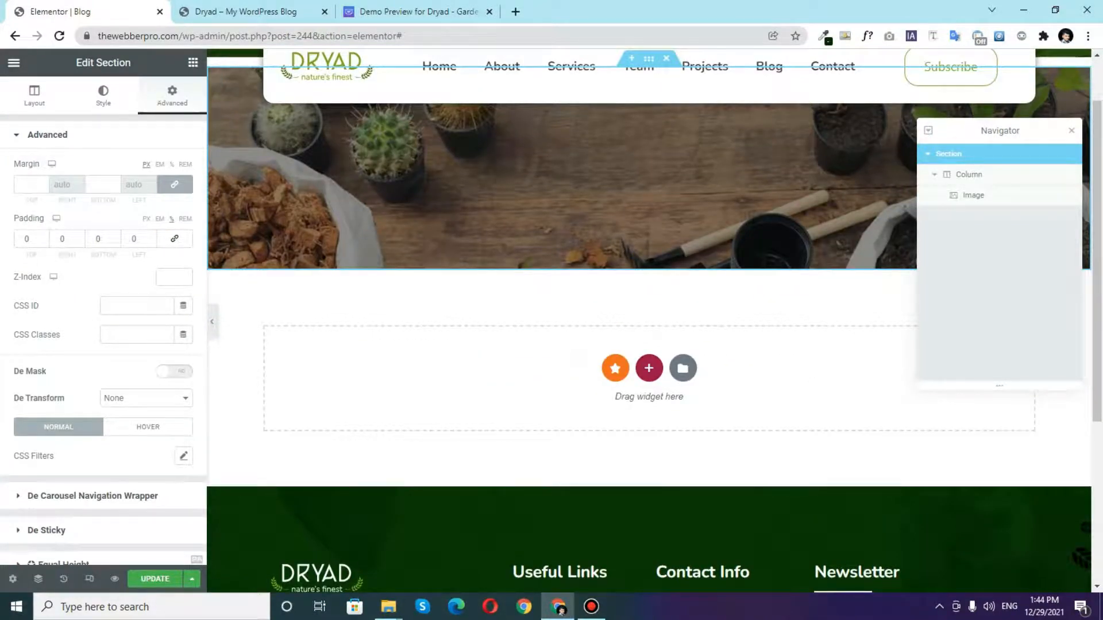
{"action": "left_click", "coordinate": [648, 368]}
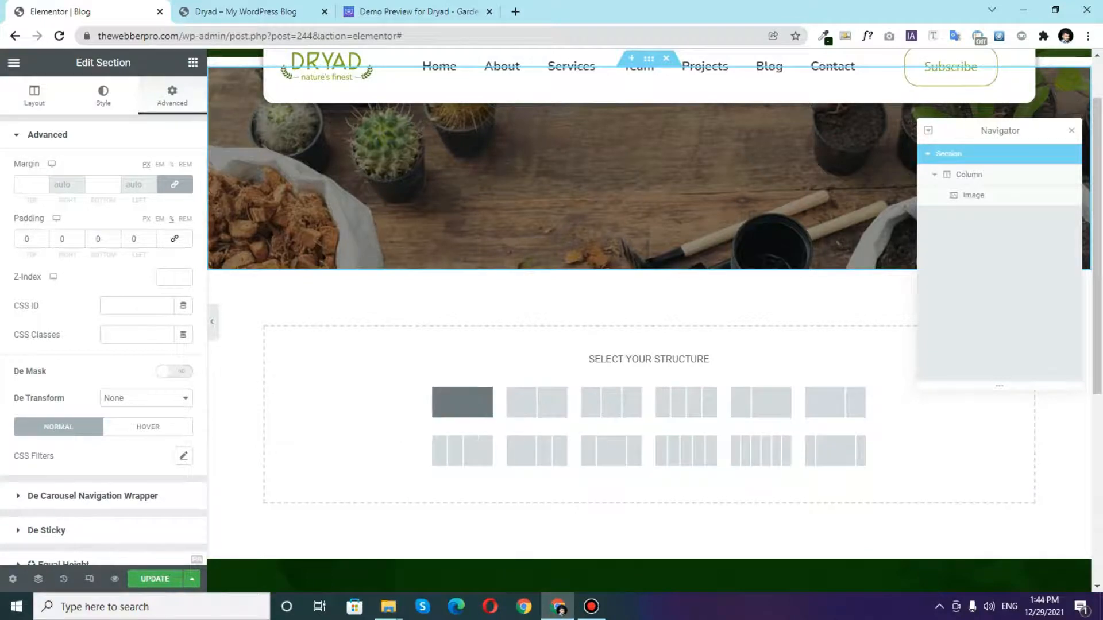
{"action": "left_click", "coordinate": [462, 402]}
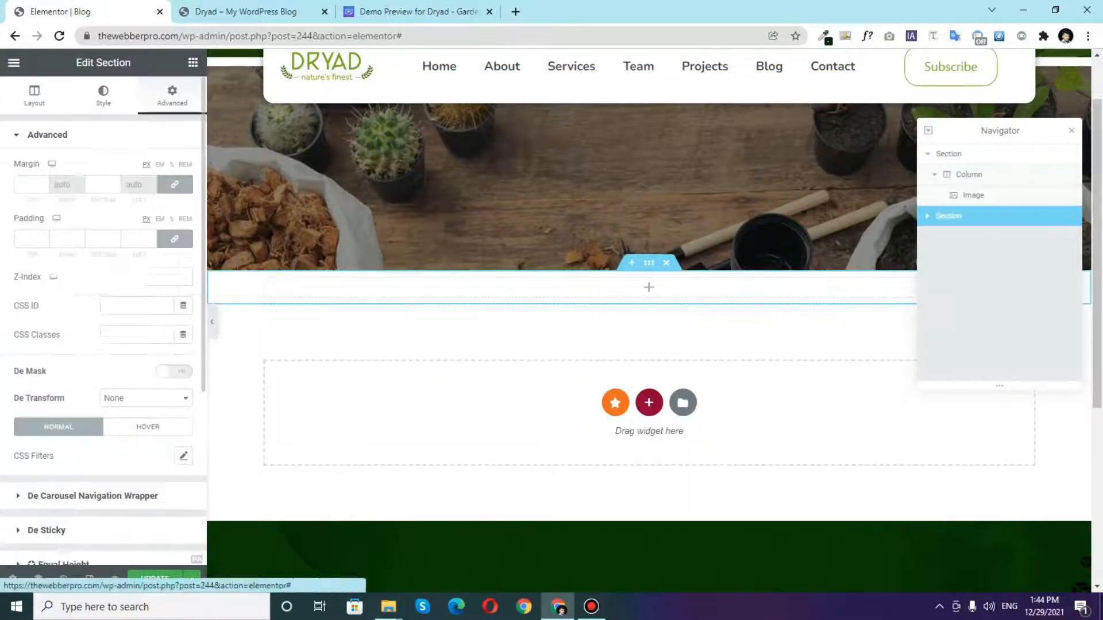
{"action": "left_click", "coordinate": [174, 239]}
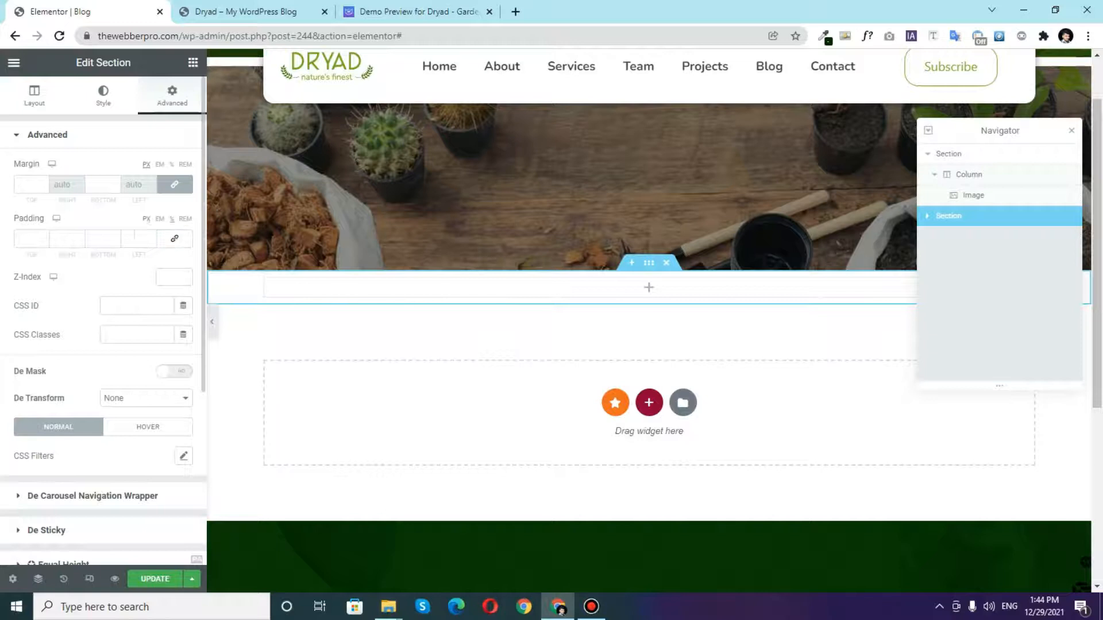
{"action": "type", "text": "5"}
{"action": "left_click", "coordinate": [103, 238]}
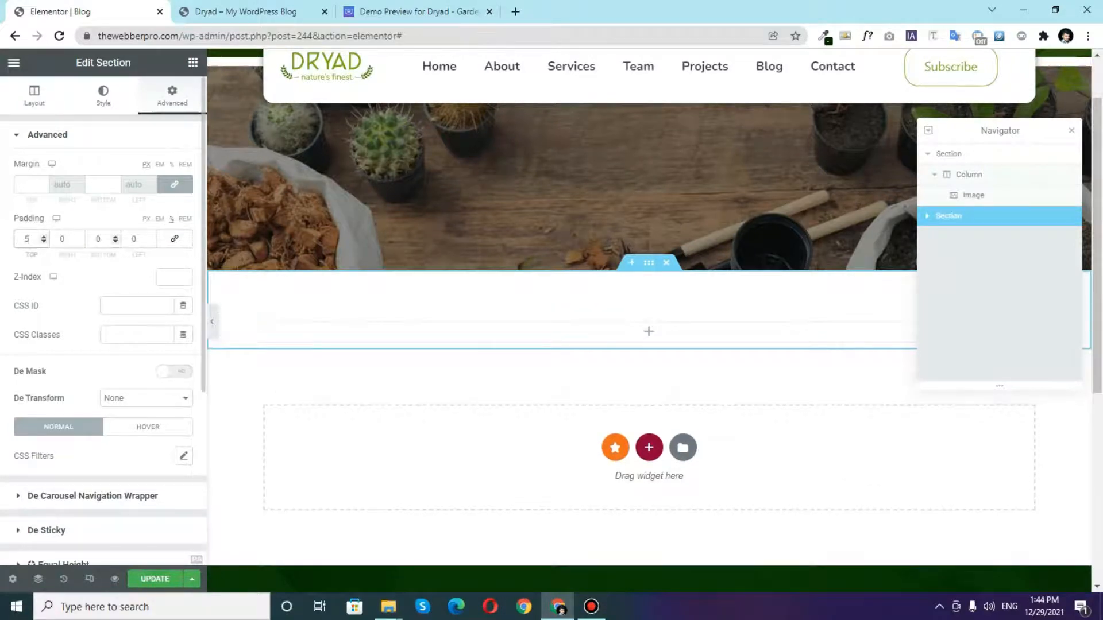
{"action": "type", "text": "5"}
- Place a Posts widget in the new section and set its skin to Cards
{"action": "left_click", "coordinate": [193, 62]}
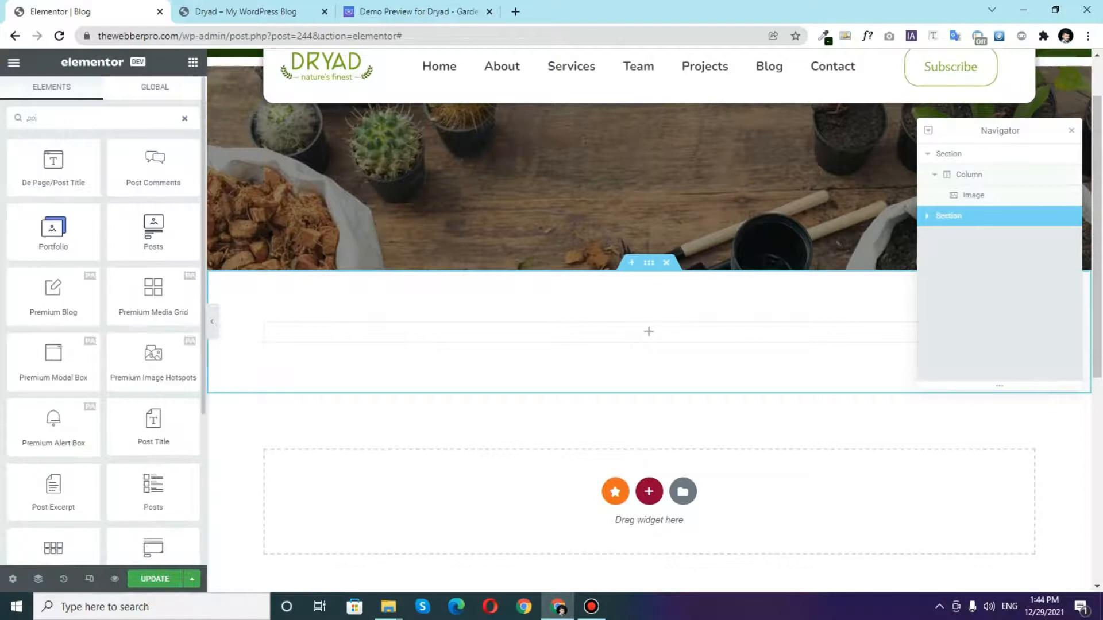
{"action": "type", "text": "sts"}
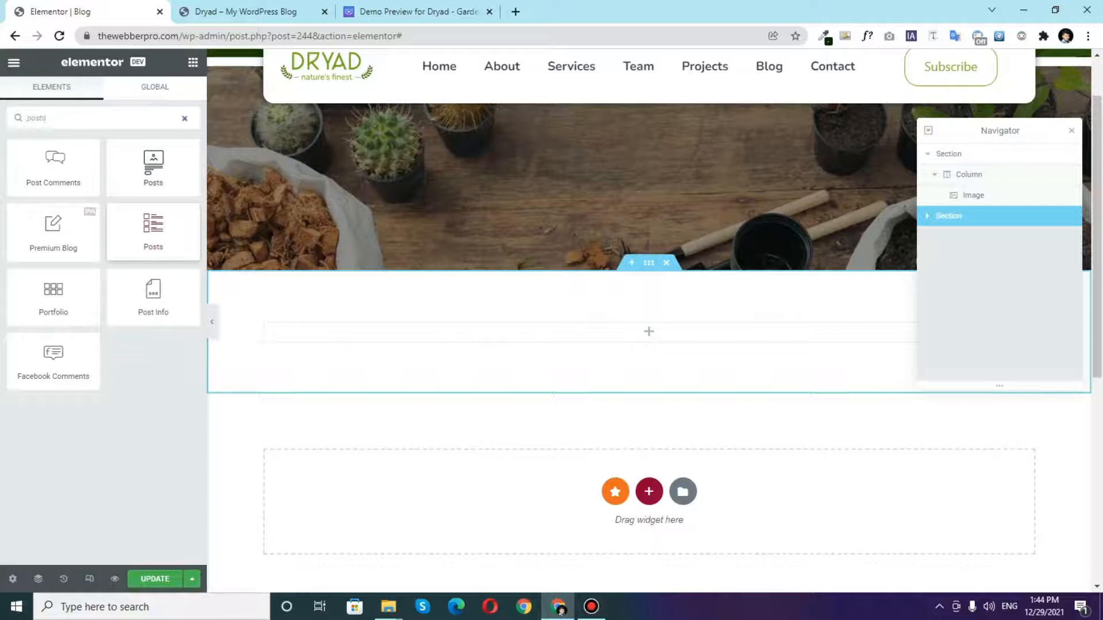
{"action": "left_click_drag", "start_coordinate": [153, 229], "coordinate": [500, 322]}
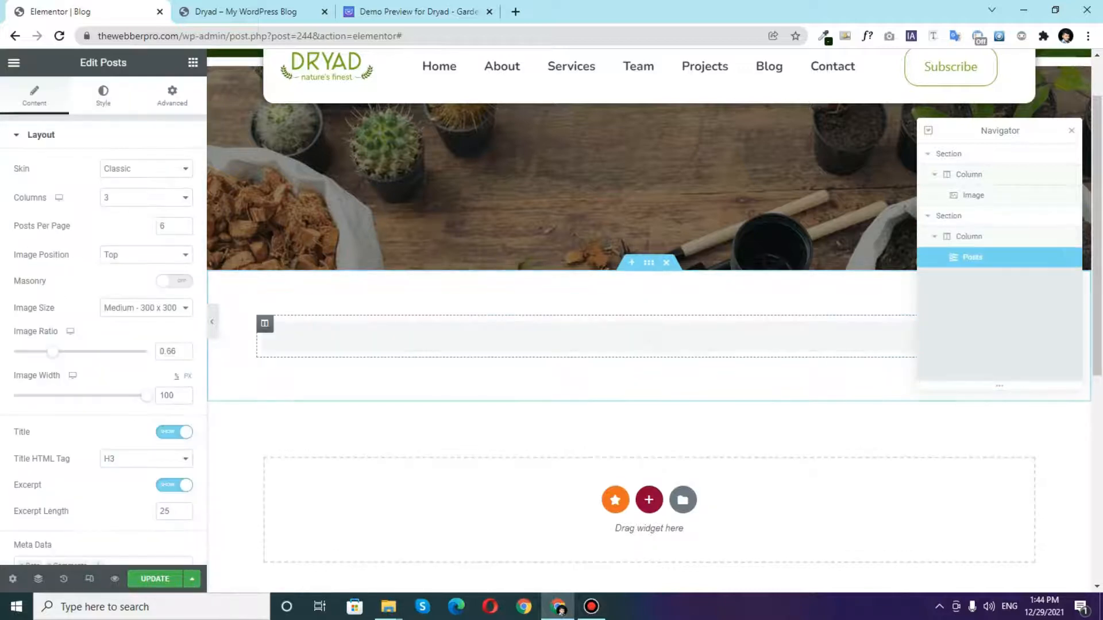
{"action": "left_click", "coordinate": [145, 168]}
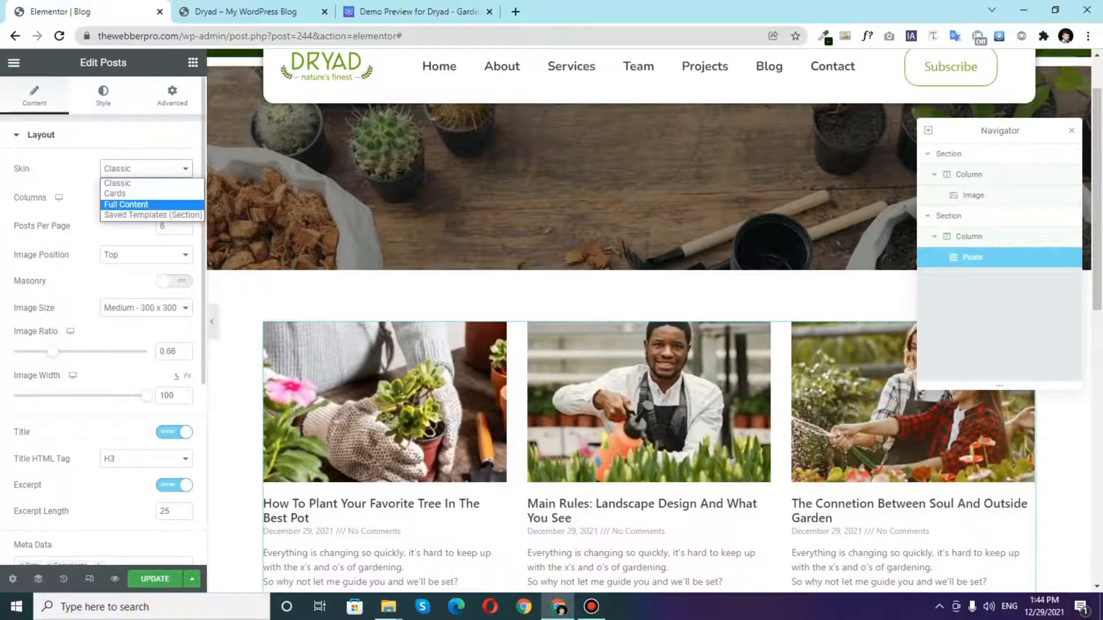
{"action": "left_click", "coordinate": [146, 193]}
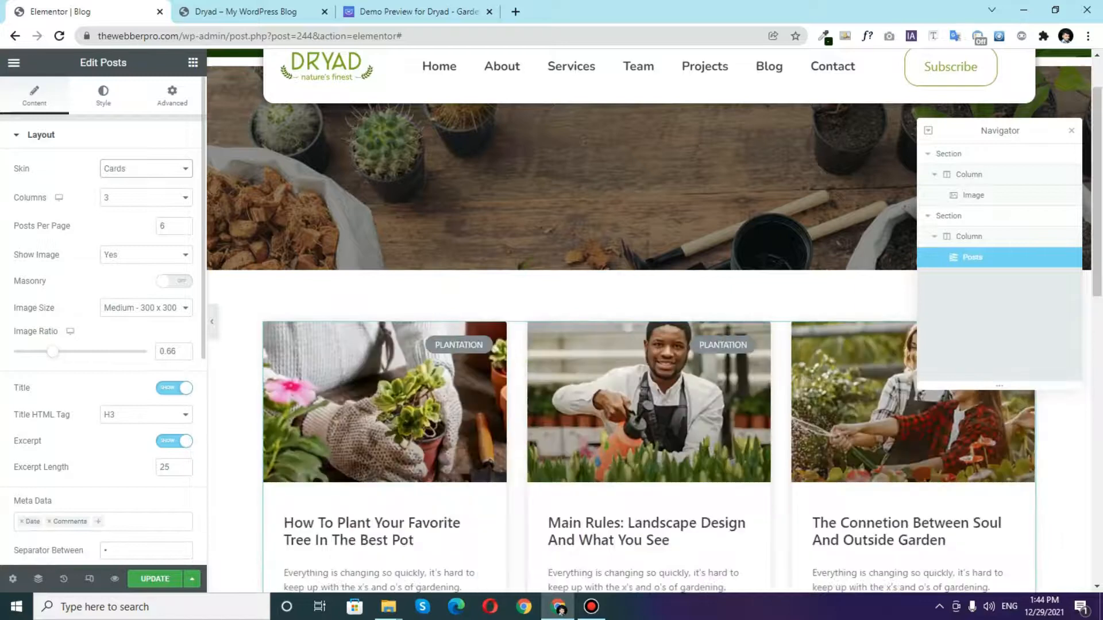
{"action": "scroll", "coordinate": [649, 322], "scroll_direction": "down", "scroll_amount": 3}
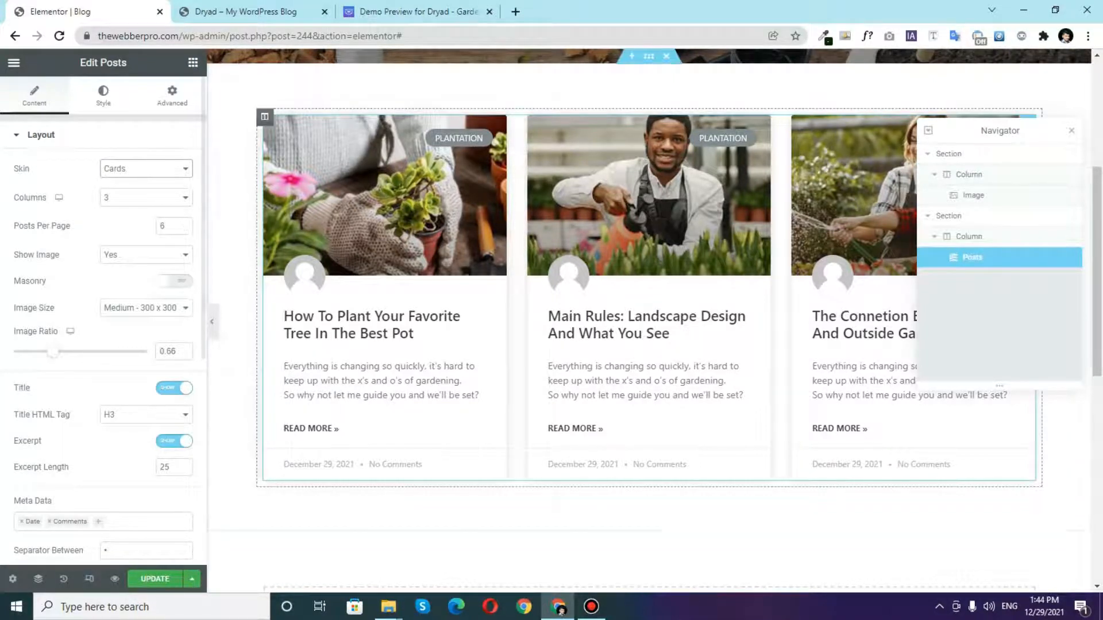
{"action": "scroll", "coordinate": [448, 247], "scroll_direction": "down", "scroll_amount": 1}
{"action": "scroll", "coordinate": [649, 258], "scroll_direction": "down", "scroll_amount": 2}
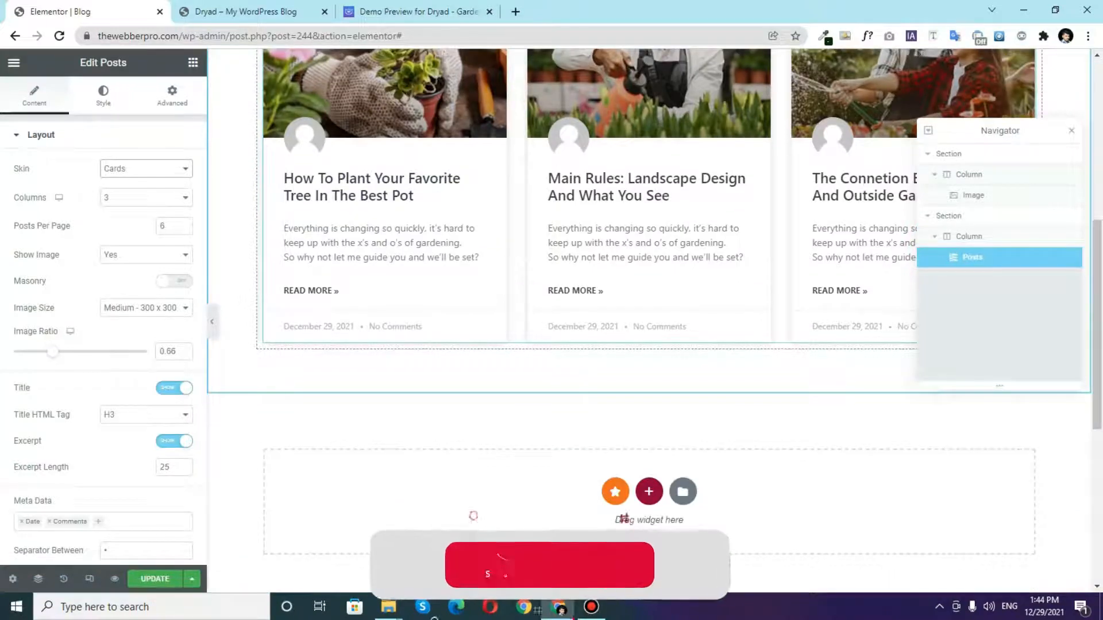
{"action": "scroll", "coordinate": [649, 316], "scroll_direction": "up", "scroll_amount": 2}
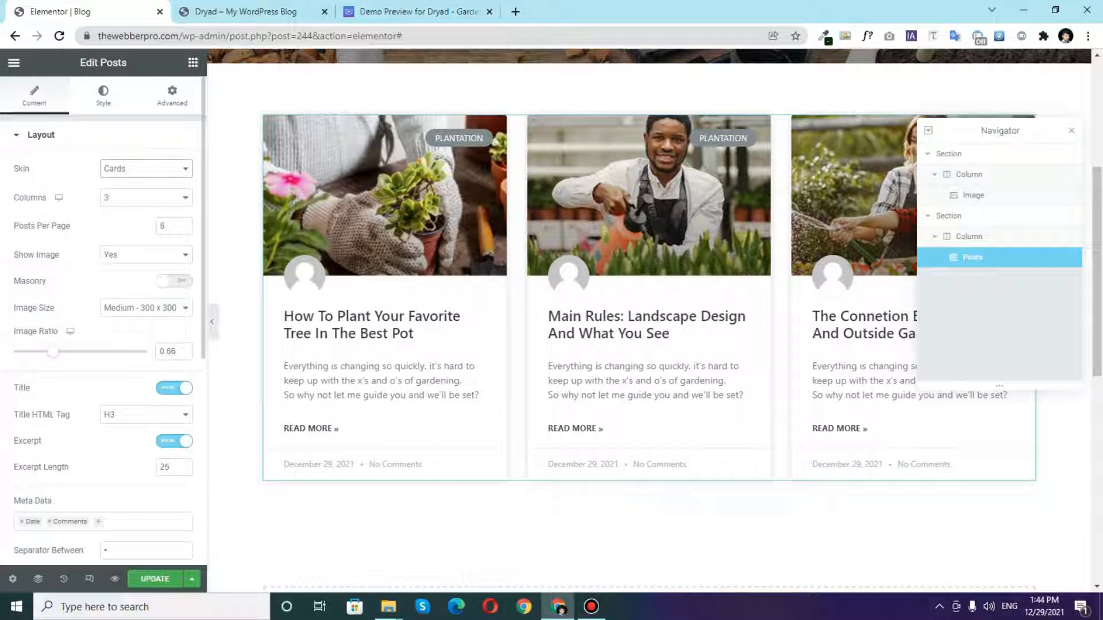
- Remove the Comments and Date meta data from the post cards and hide the author avatar
{"action": "scroll", "coordinate": [103, 322], "scroll_direction": "down", "scroll_amount": 2}
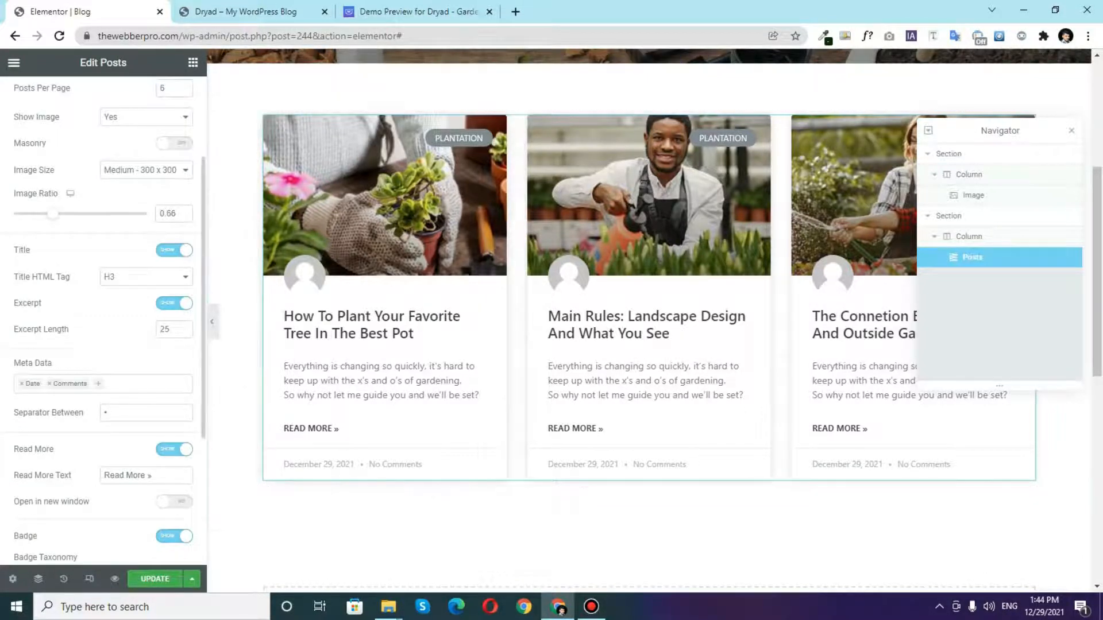
{"action": "left_click", "coordinate": [50, 383]}
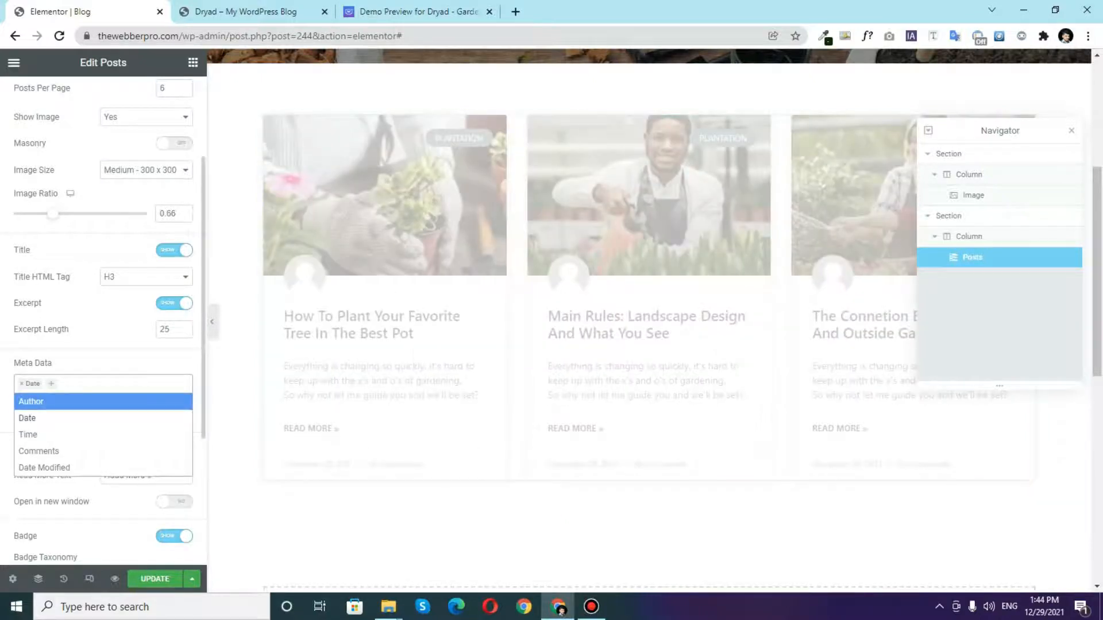
{"action": "left_click", "coordinate": [22, 384]}
{"action": "left_click", "coordinate": [103, 384]}
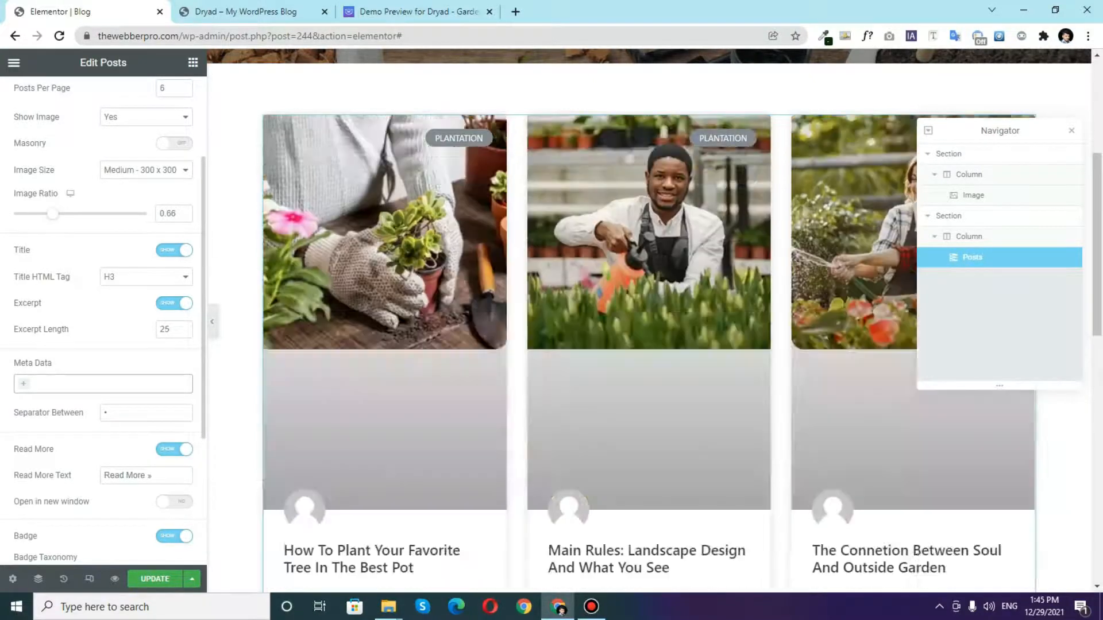
{"action": "scroll", "coordinate": [103, 322], "scroll_direction": "down", "scroll_amount": 2}
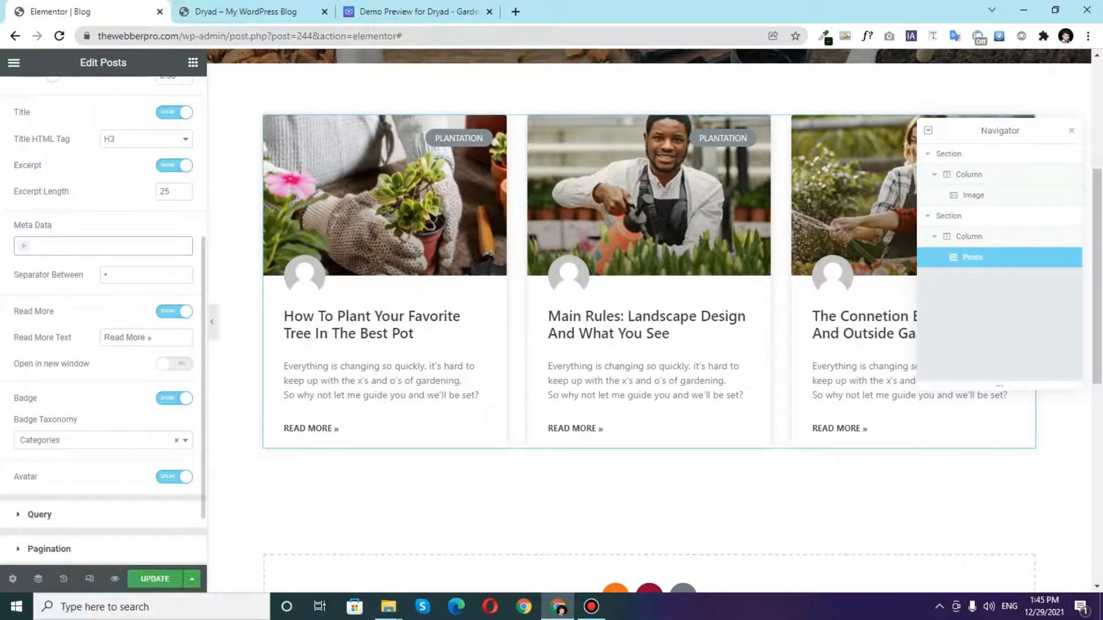
{"action": "left_click", "coordinate": [174, 477]}
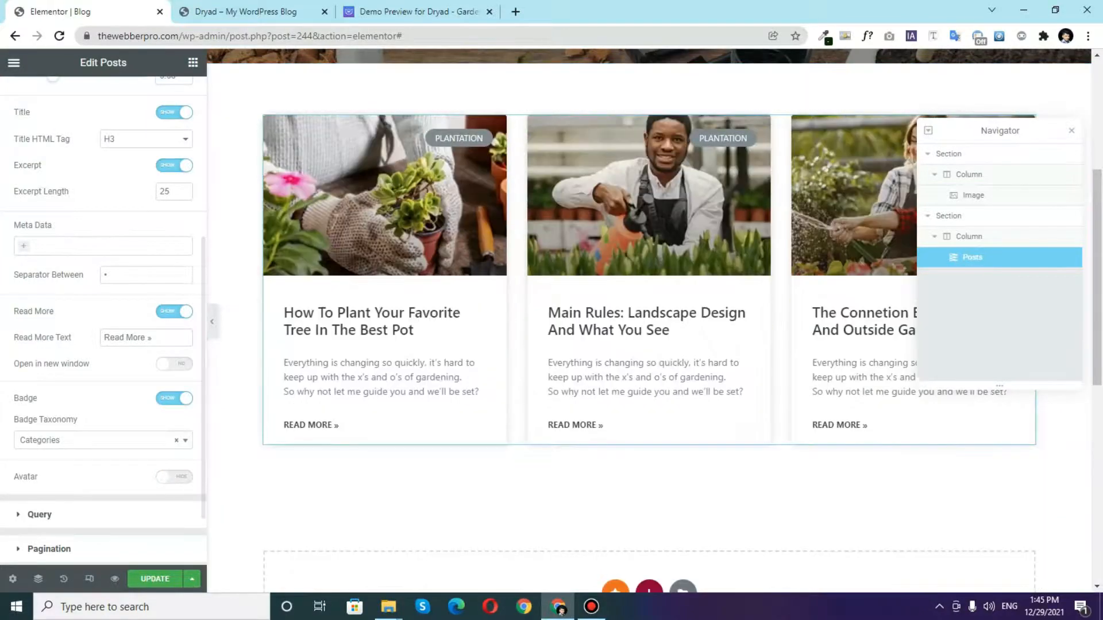
{"action": "scroll", "coordinate": [374, 391], "scroll_direction": "up", "scroll_amount": 1}
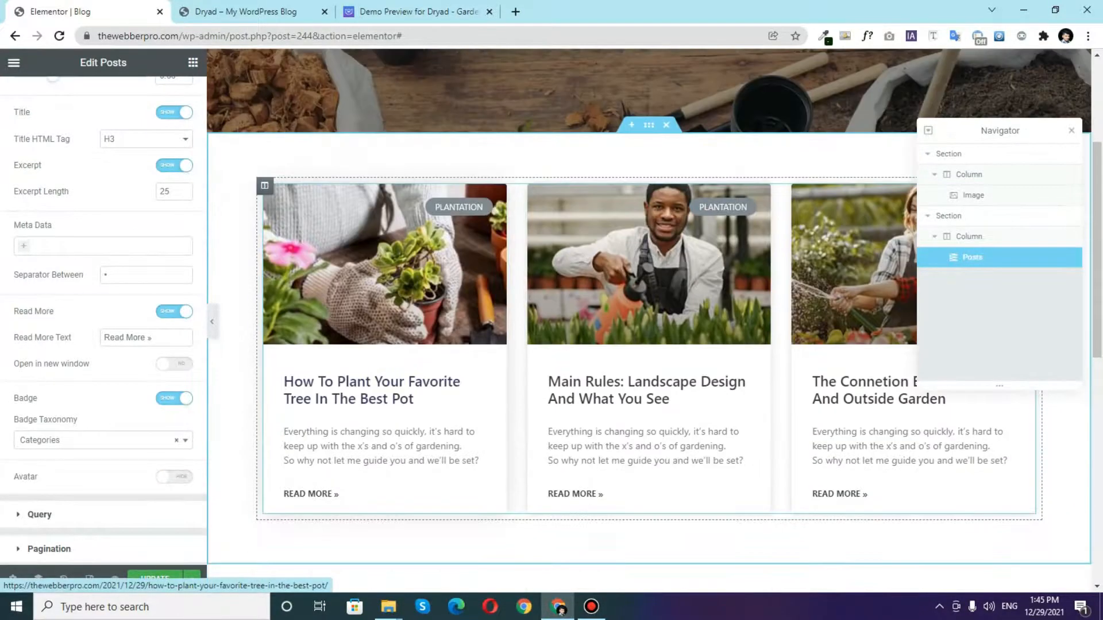
{"action": "scroll", "coordinate": [385, 264], "scroll_direction": "down", "scroll_amount": 1}
{"action": "scroll", "coordinate": [103, 321], "scroll_direction": "up", "scroll_amount": 5}
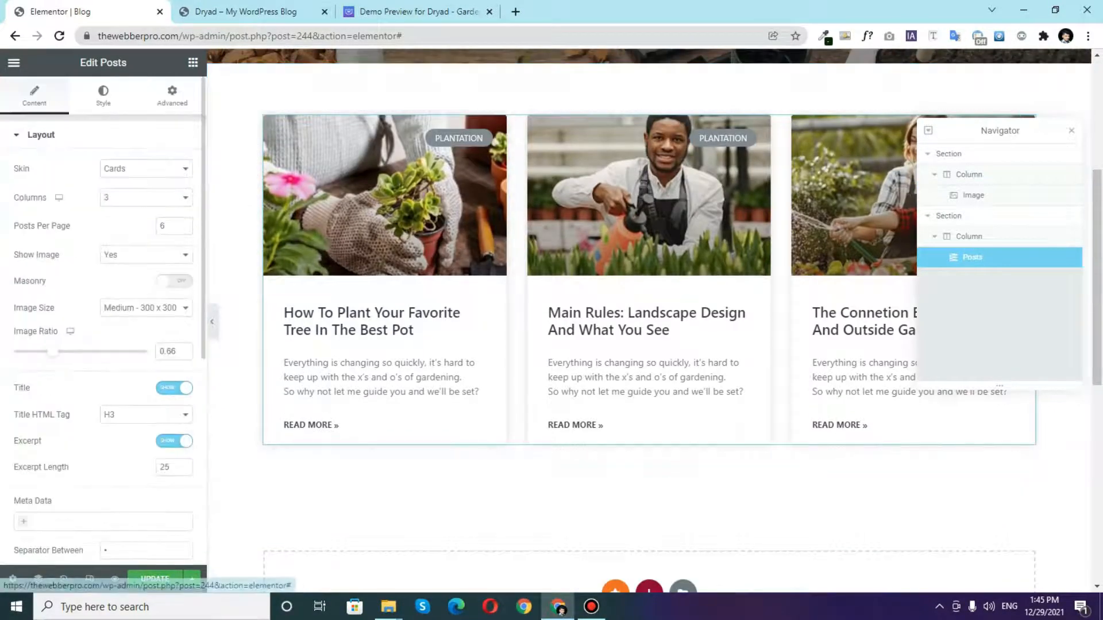
- Set the border radius of the Posts widget's badge and of its cards to 25 px
{"action": "left_click", "coordinate": [103, 95]}
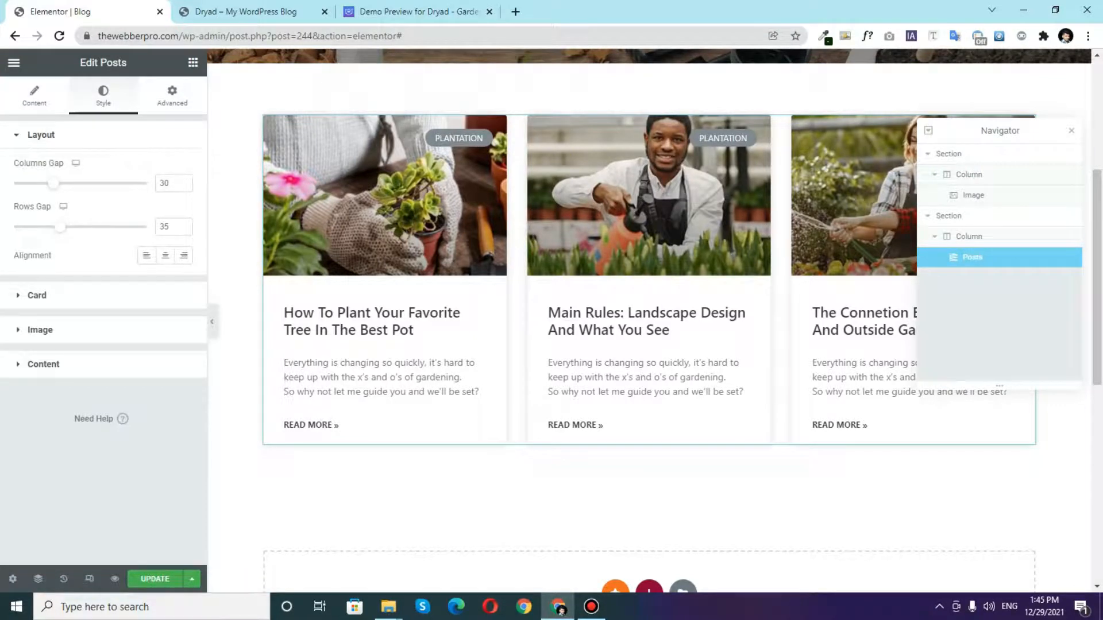
{"action": "left_click", "coordinate": [40, 329]}
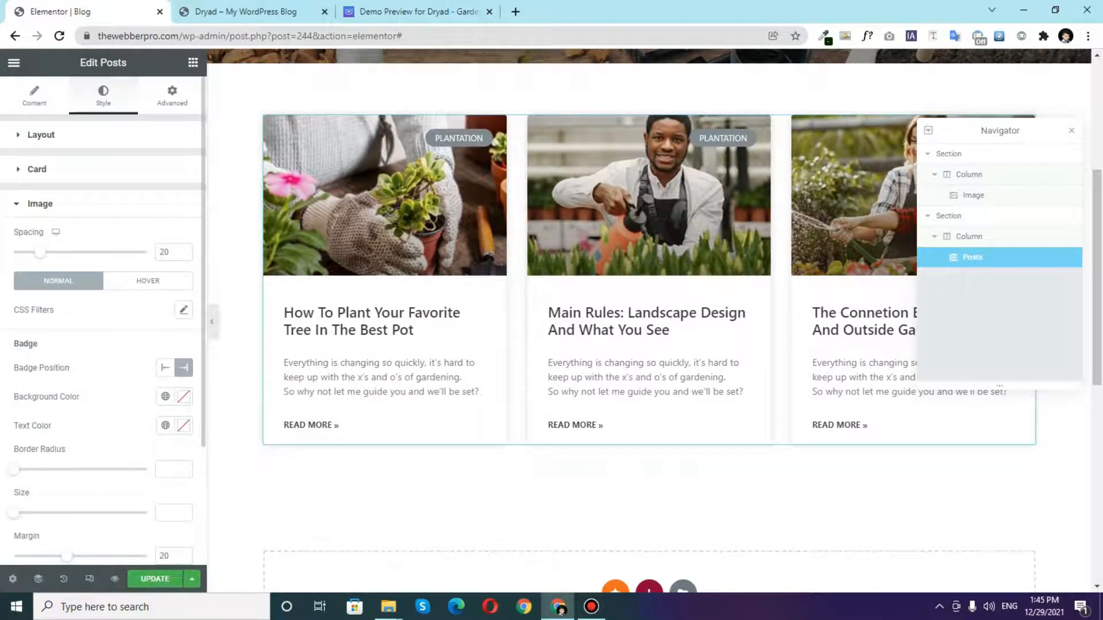
{"action": "scroll", "coordinate": [103, 322], "scroll_direction": "down", "scroll_amount": 1}
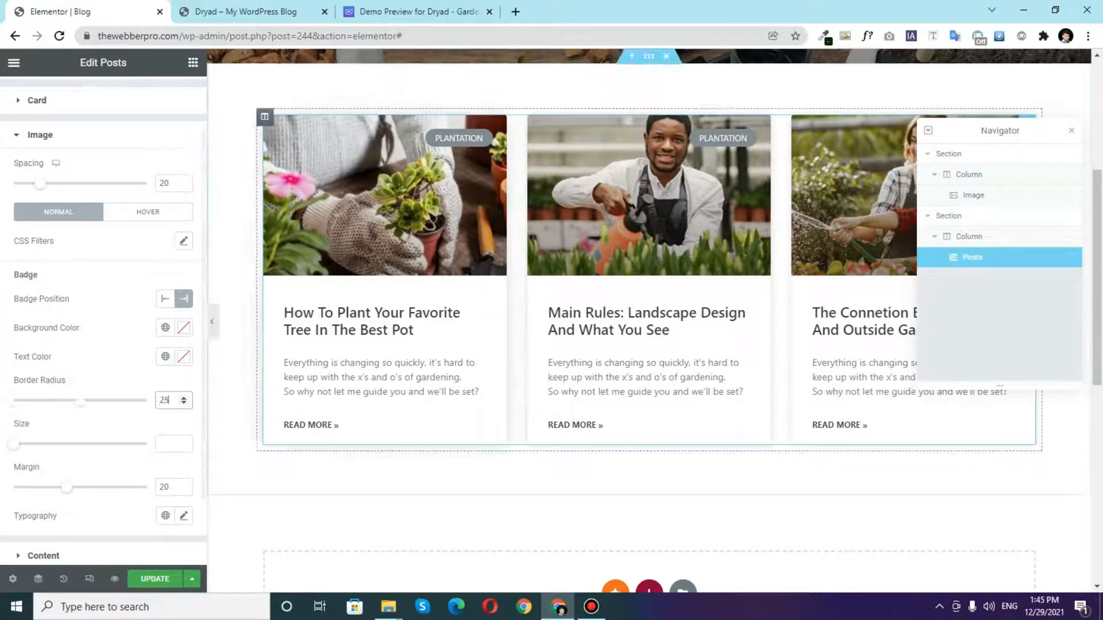
{"action": "left_click", "coordinate": [37, 100]}
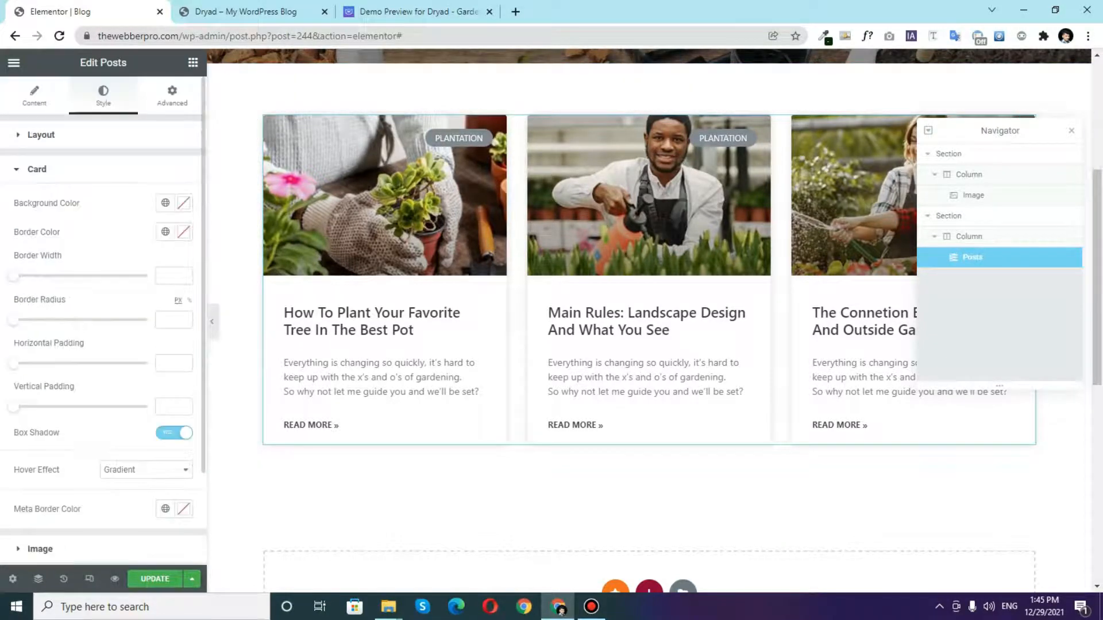
{"action": "scroll", "coordinate": [104, 321], "scroll_direction": "down", "scroll_amount": 1}
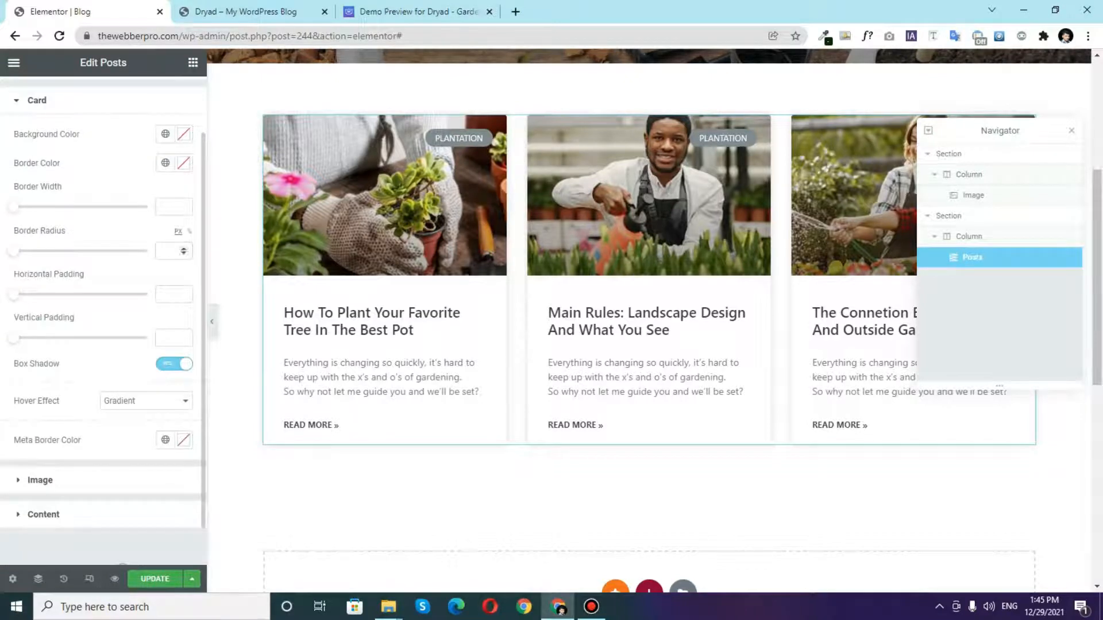
{"action": "type", "text": "25"}
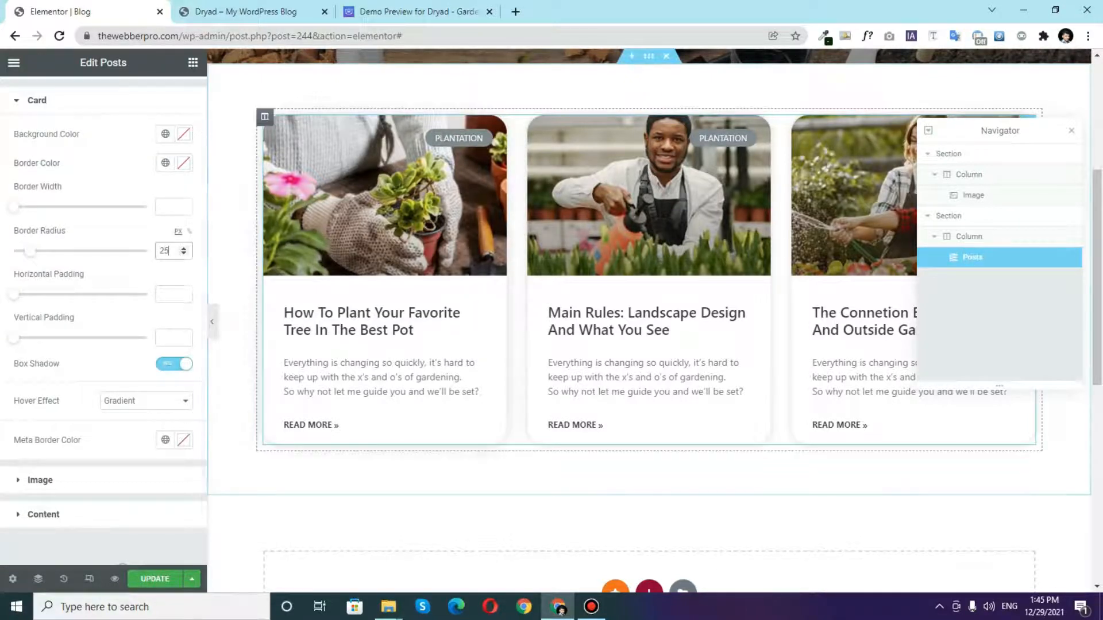
- Apply the Primary global font to the post titles and set its weight to 700
{"action": "scroll", "coordinate": [103, 322], "scroll_direction": "down", "scroll_amount": 1}
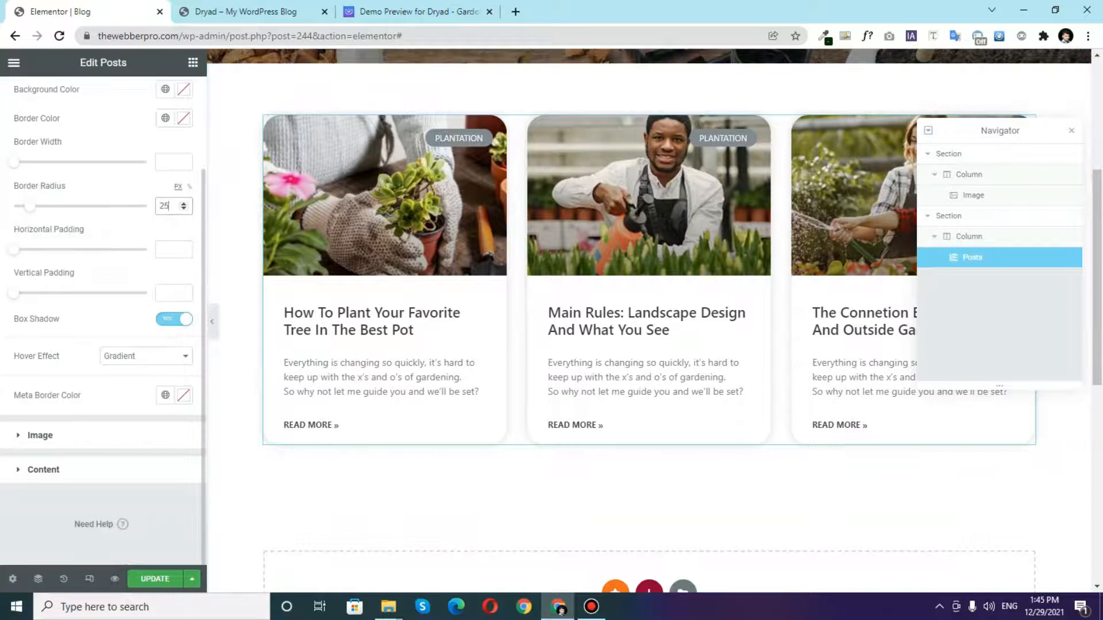
{"action": "left_click", "coordinate": [44, 469]}
{"action": "scroll", "coordinate": [104, 321], "scroll_direction": "down", "scroll_amount": 2}
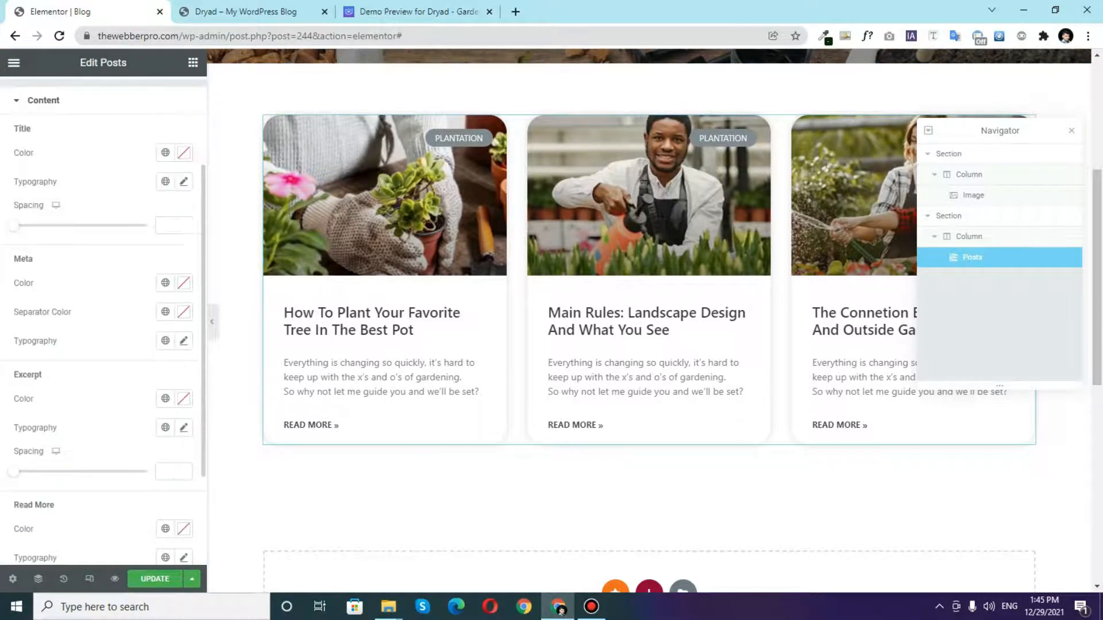
{"action": "left_click", "coordinate": [165, 182]}
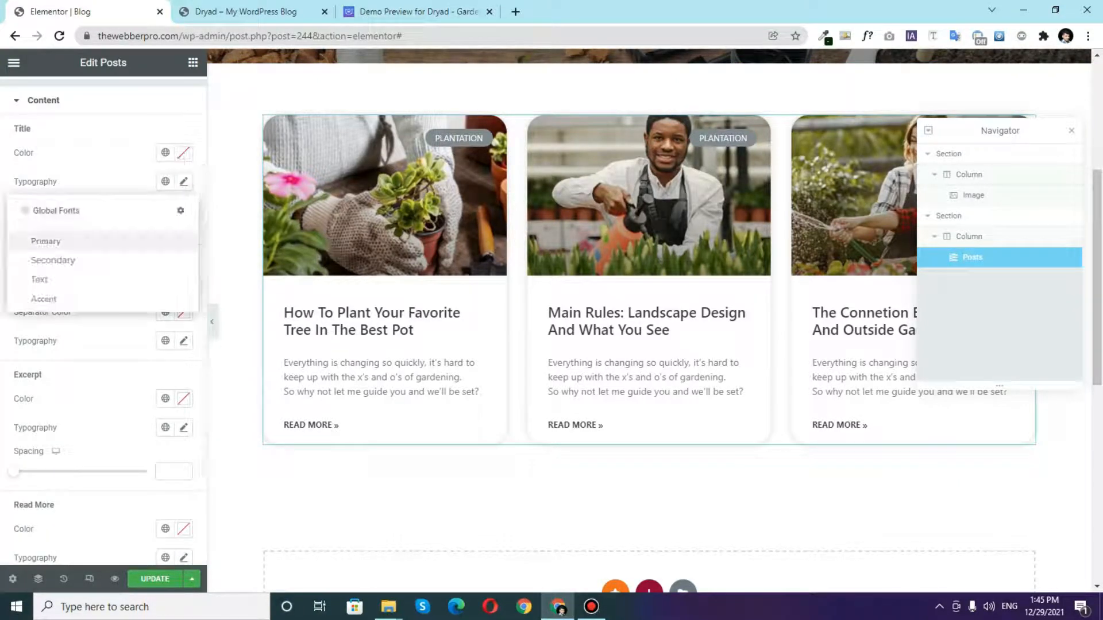
{"action": "left_click", "coordinate": [44, 241]}
{"action": "left_click", "coordinate": [184, 181]}
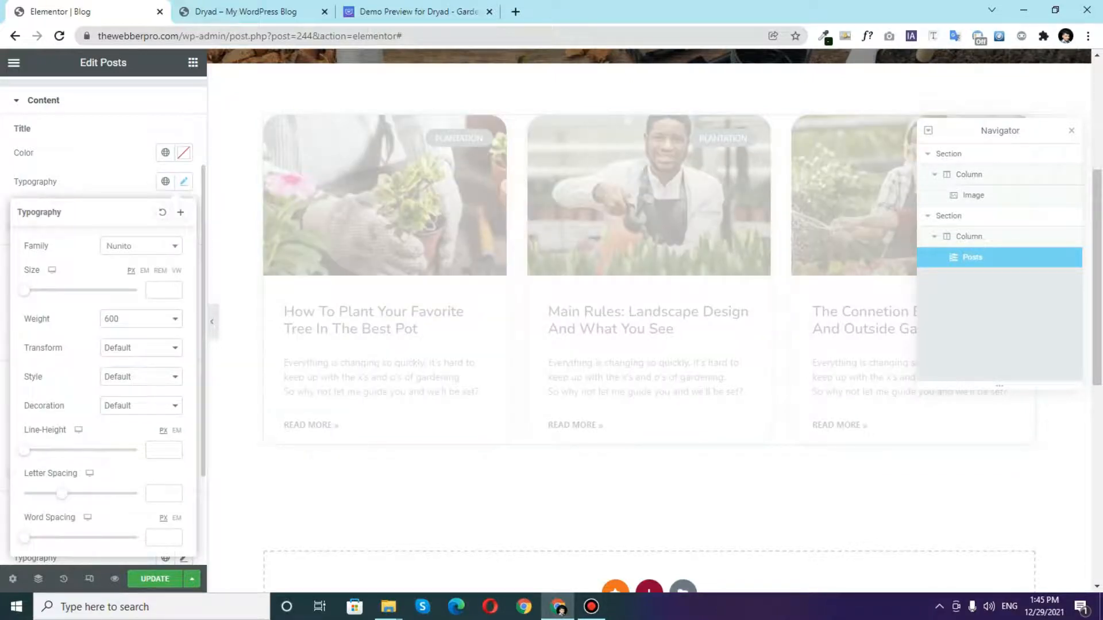
{"action": "left_click", "coordinate": [141, 318]}
{"action": "left_click", "coordinate": [115, 387]}
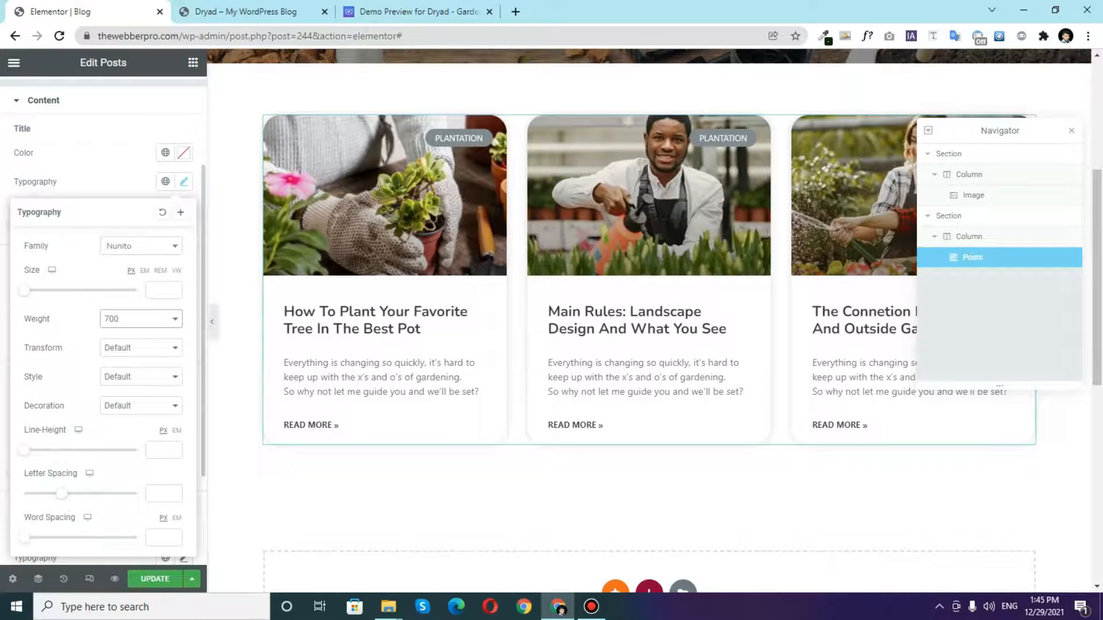
{"action": "left_click", "coordinate": [184, 181]}
- Set the post titles' color to the green global color
{"action": "left_click", "coordinate": [165, 152]}
{"action": "left_click", "coordinate": [54, 215]}
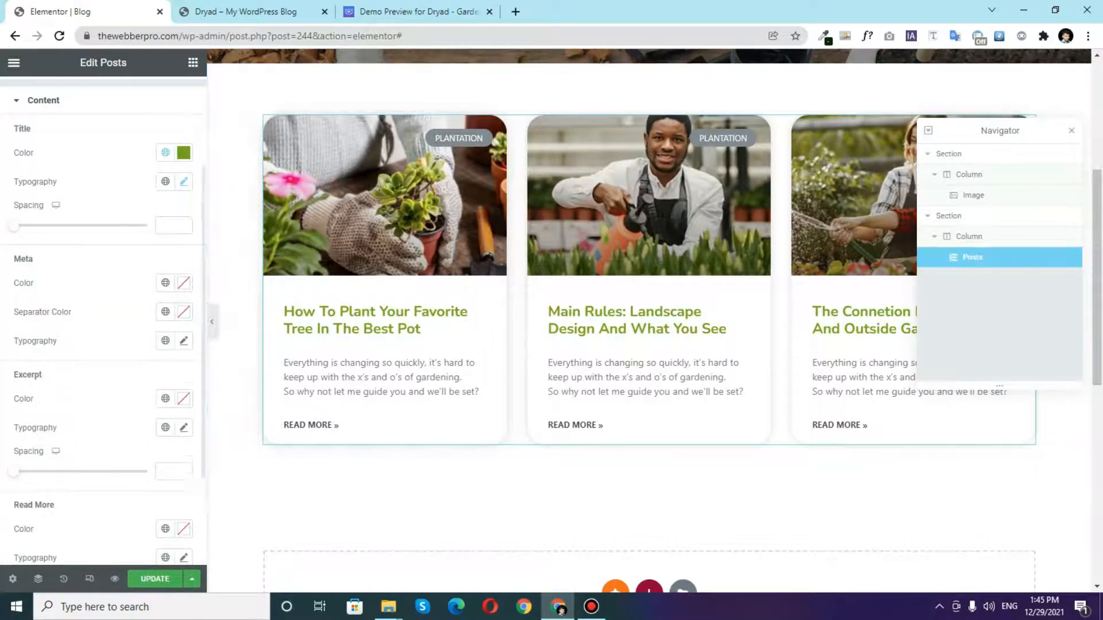
{"action": "scroll", "coordinate": [103, 322], "scroll_direction": "down", "scroll_amount": 3}
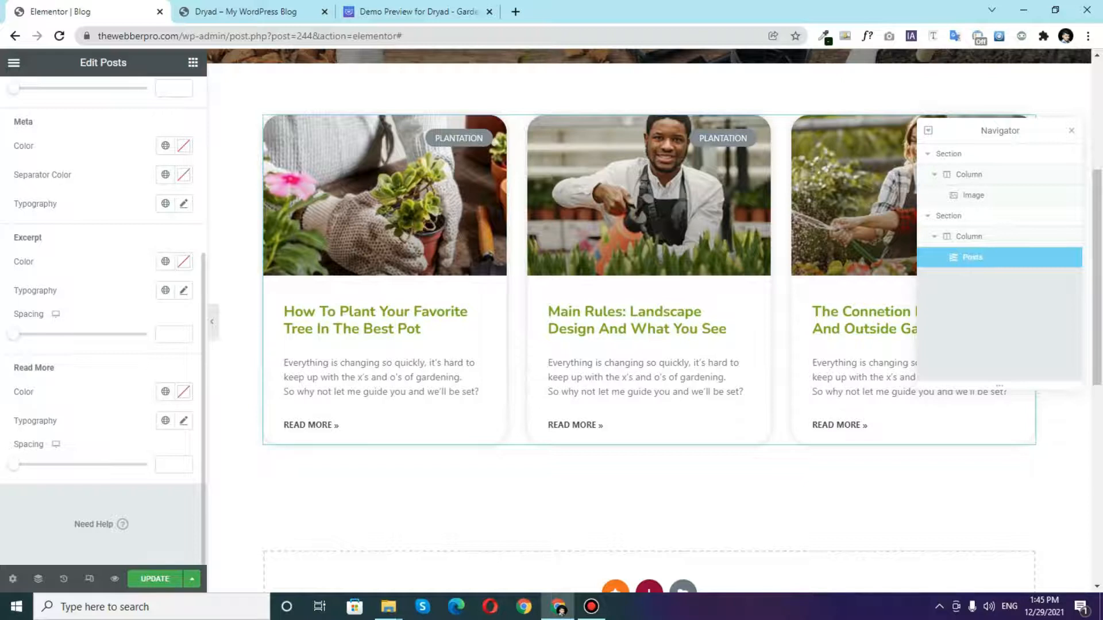
- Set the color of the post cards' Read More link to the dark green global color
{"action": "left_click", "coordinate": [165, 391]}
{"action": "left_click", "coordinate": [52, 477]}
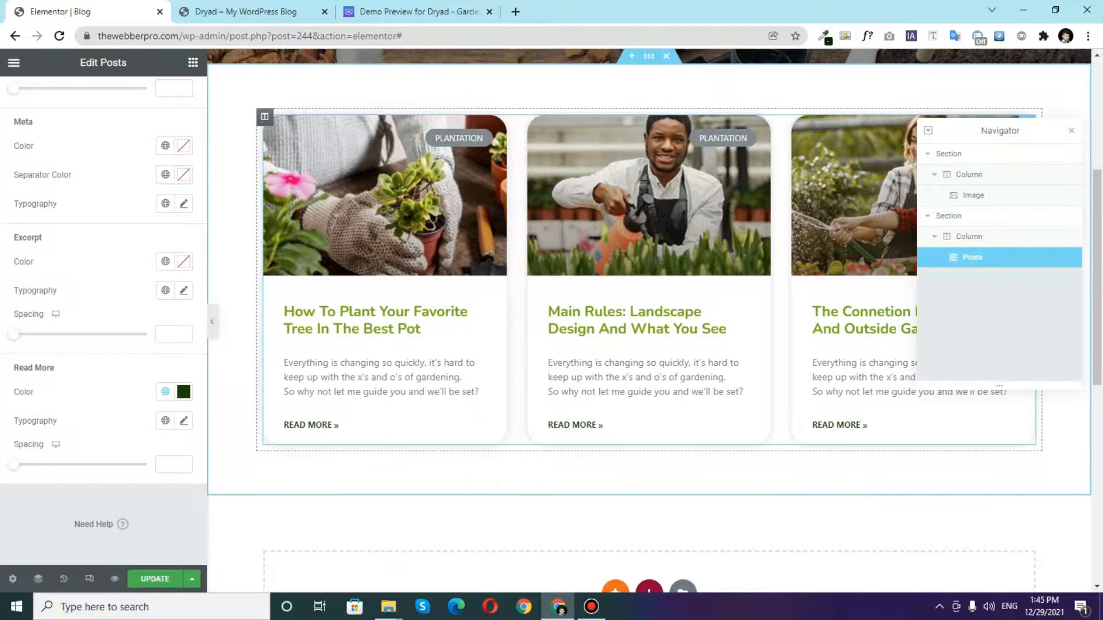
{"action": "scroll", "coordinate": [418, 259], "scroll_direction": "up", "scroll_amount": 4}
{"action": "scroll", "coordinate": [418, 259], "scroll_direction": "down", "scroll_amount": 3}
{"action": "scroll", "coordinate": [419, 258], "scroll_direction": "up", "scroll_amount": 1}
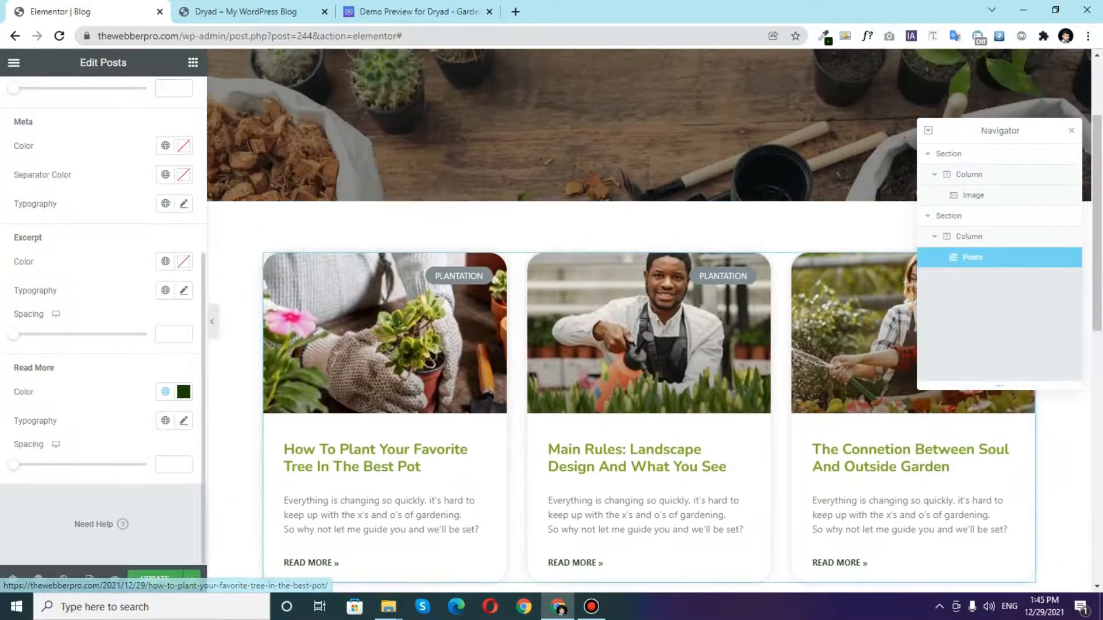
- Set the badge position on the post card images to Left
{"action": "scroll", "coordinate": [103, 345], "scroll_direction": "up", "scroll_amount": 4}
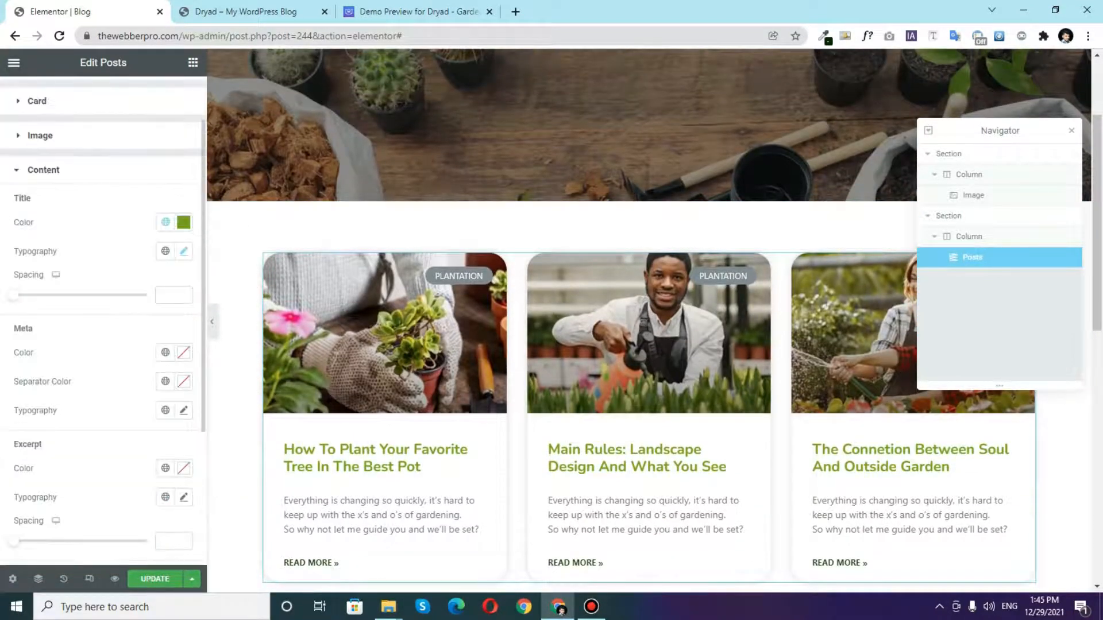
{"action": "scroll", "coordinate": [103, 345], "scroll_direction": "down", "scroll_amount": 1}
{"action": "scroll", "coordinate": [104, 345], "scroll_direction": "down", "scroll_amount": 2}
{"action": "scroll", "coordinate": [104, 345], "scroll_direction": "up", "scroll_amount": 4}
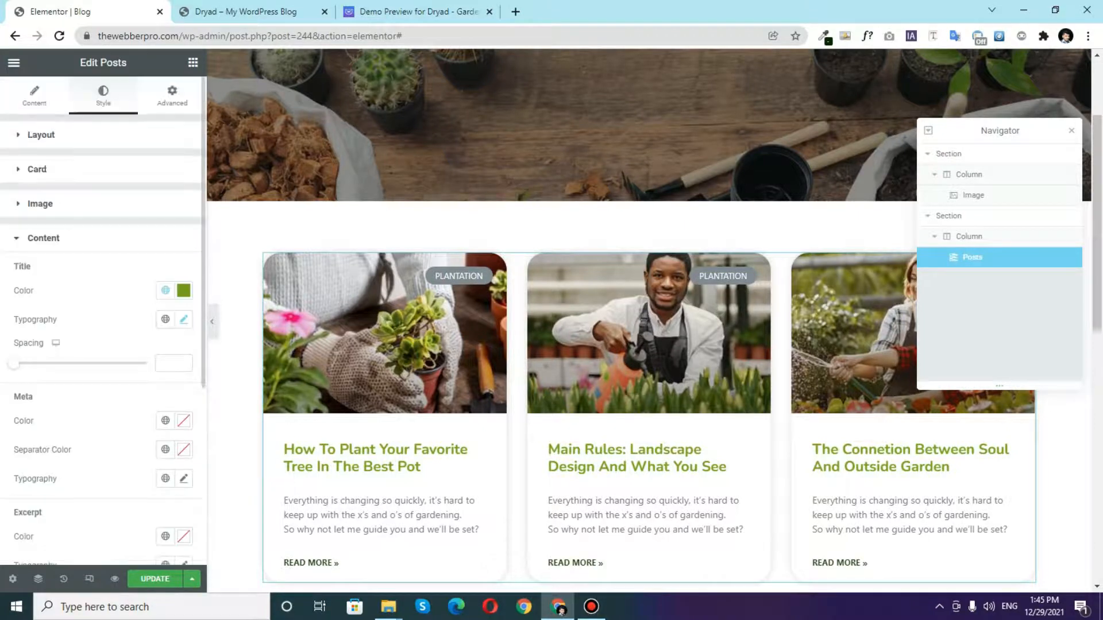
{"action": "left_click", "coordinate": [37, 169]}
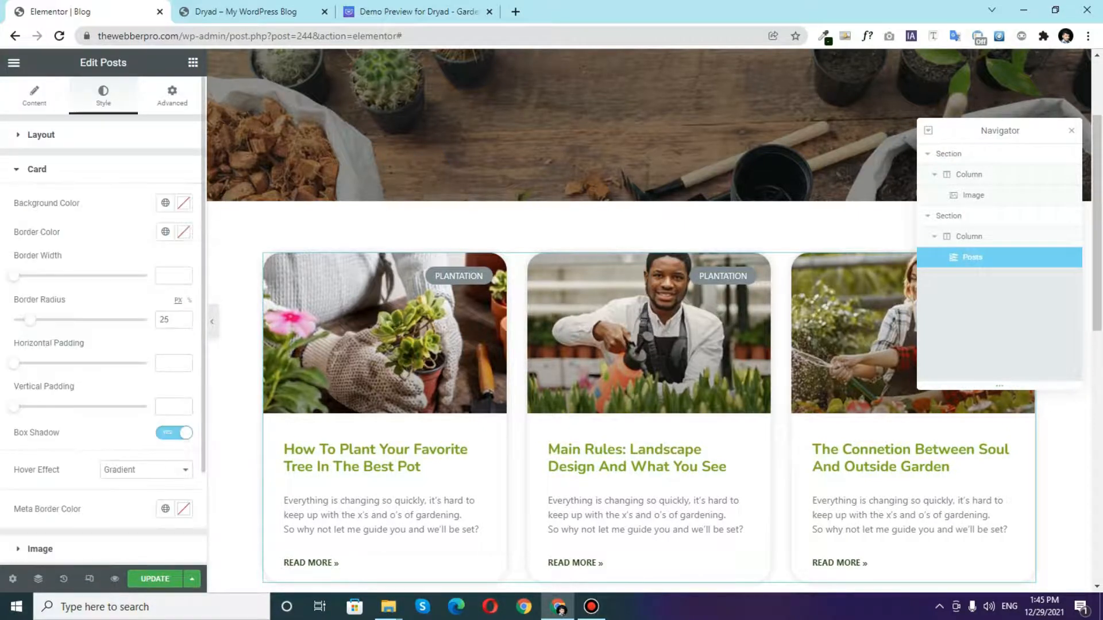
{"action": "left_click", "coordinate": [40, 548]}
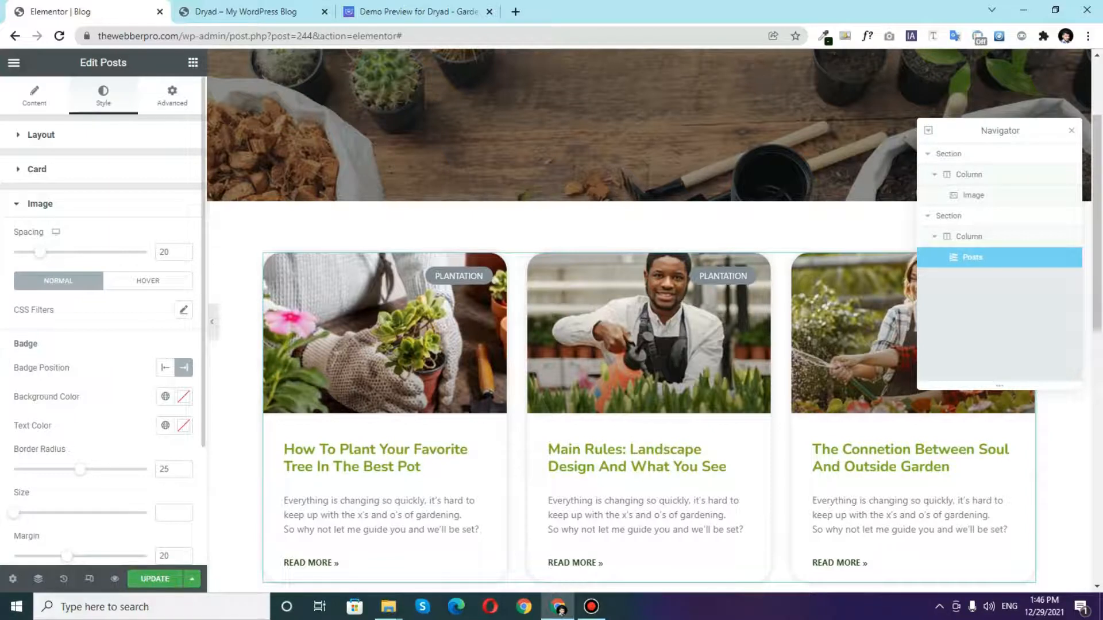
{"action": "left_click", "coordinate": [164, 368]}
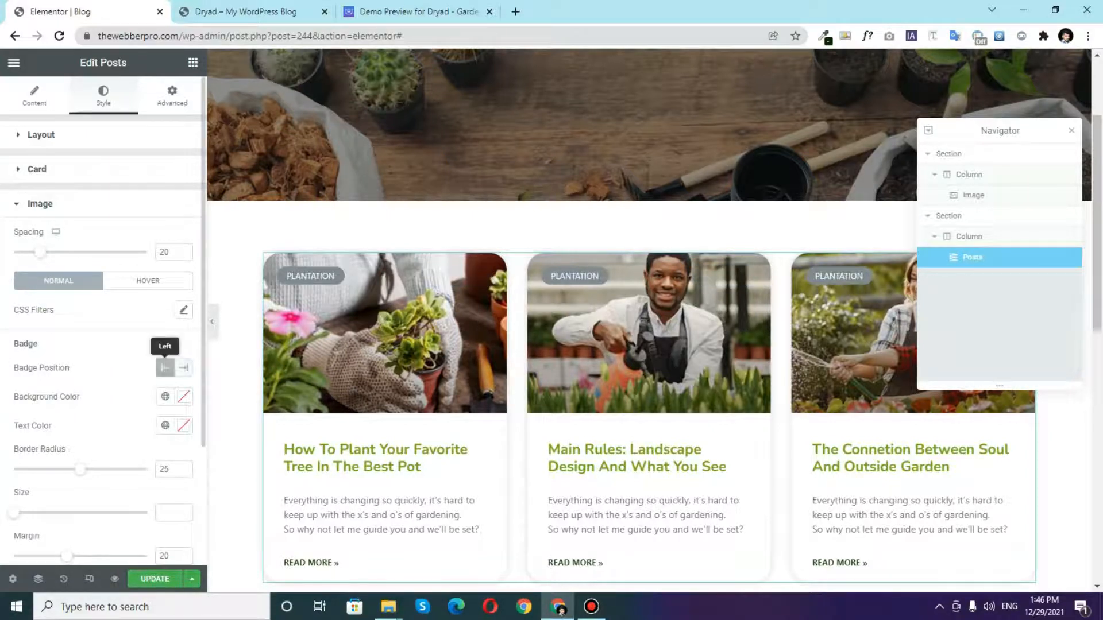
- Apply the Primary global color to the badge's background
{"action": "scroll", "coordinate": [165, 368], "scroll_direction": "down", "scroll_amount": 3}
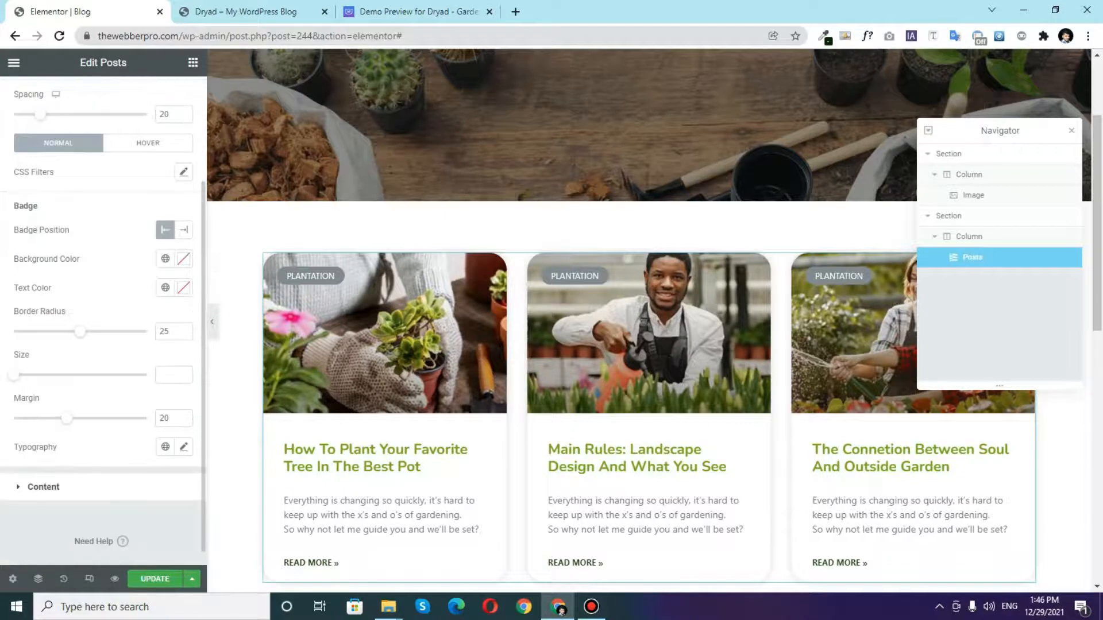
{"action": "left_click", "coordinate": [165, 258]}
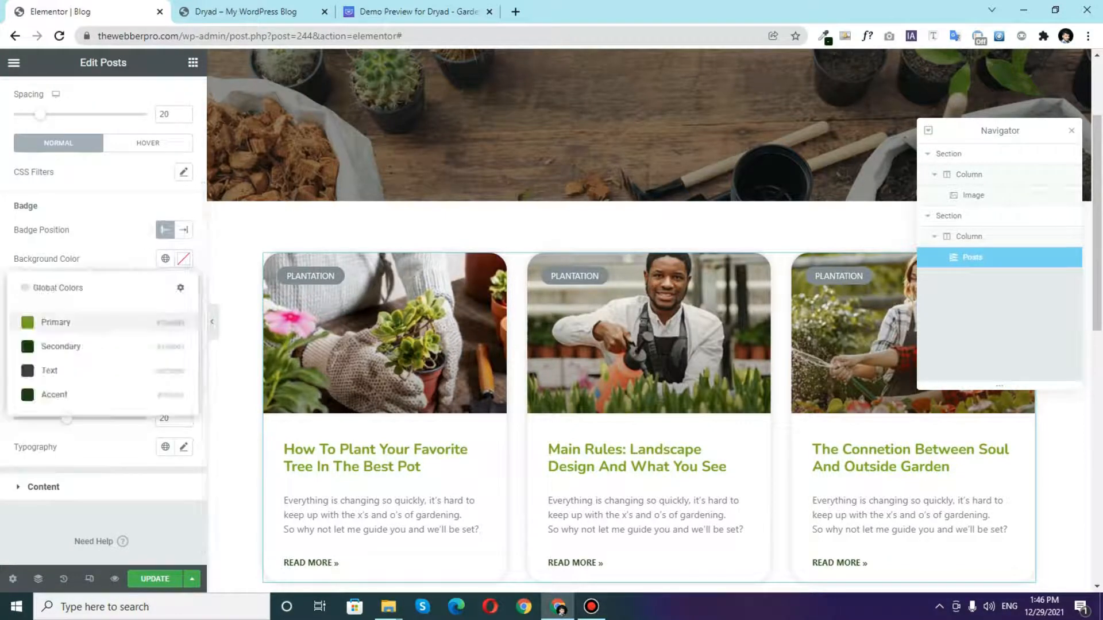
{"action": "left_click", "coordinate": [55, 322]}
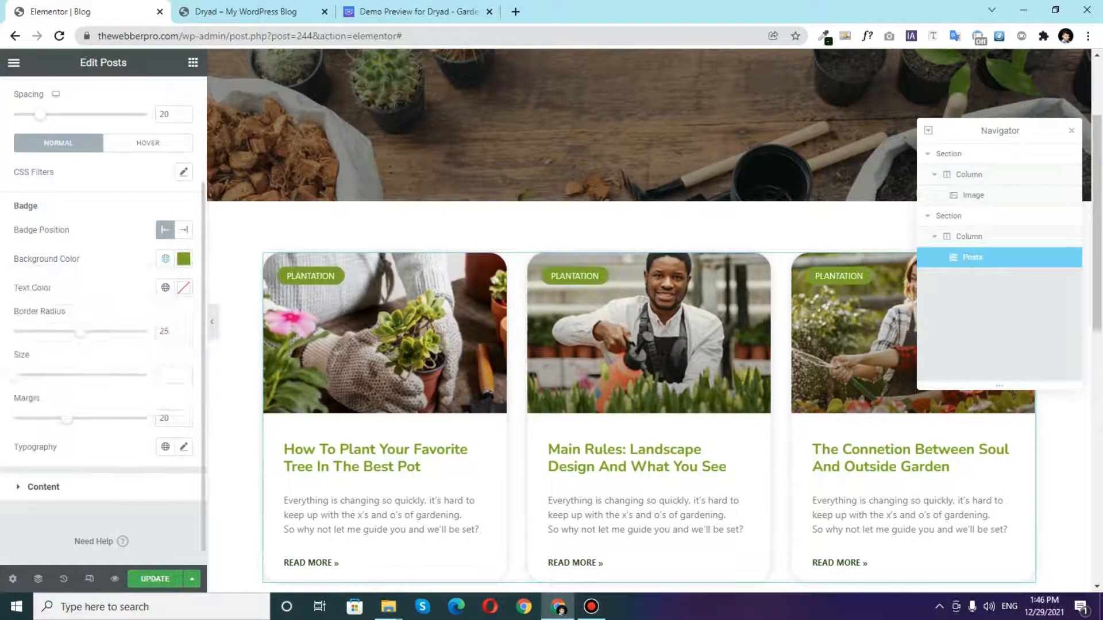
{"action": "left_click", "coordinate": [165, 258]}
{"action": "left_click", "coordinate": [55, 322]}
{"action": "scroll", "coordinate": [649, 322], "scroll_direction": "down", "scroll_amount": 5}
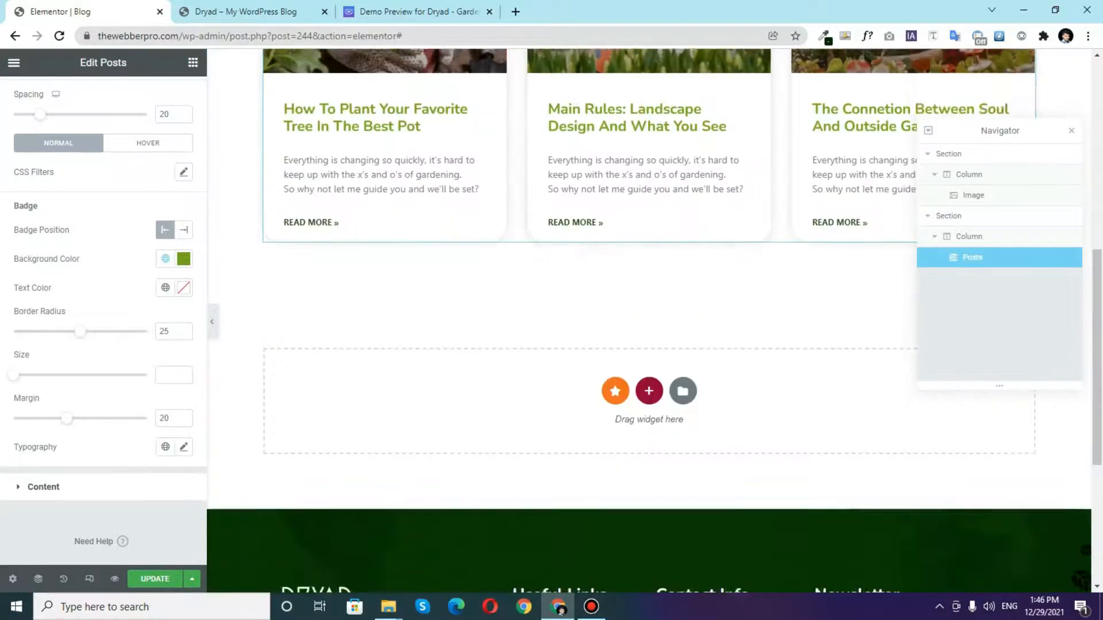
{"action": "scroll", "coordinate": [649, 322], "scroll_direction": "up", "scroll_amount": 4}
- Update the Blog page and exit the Elementor editor to the WordPress dashboard
{"action": "left_click", "coordinate": [154, 578]}
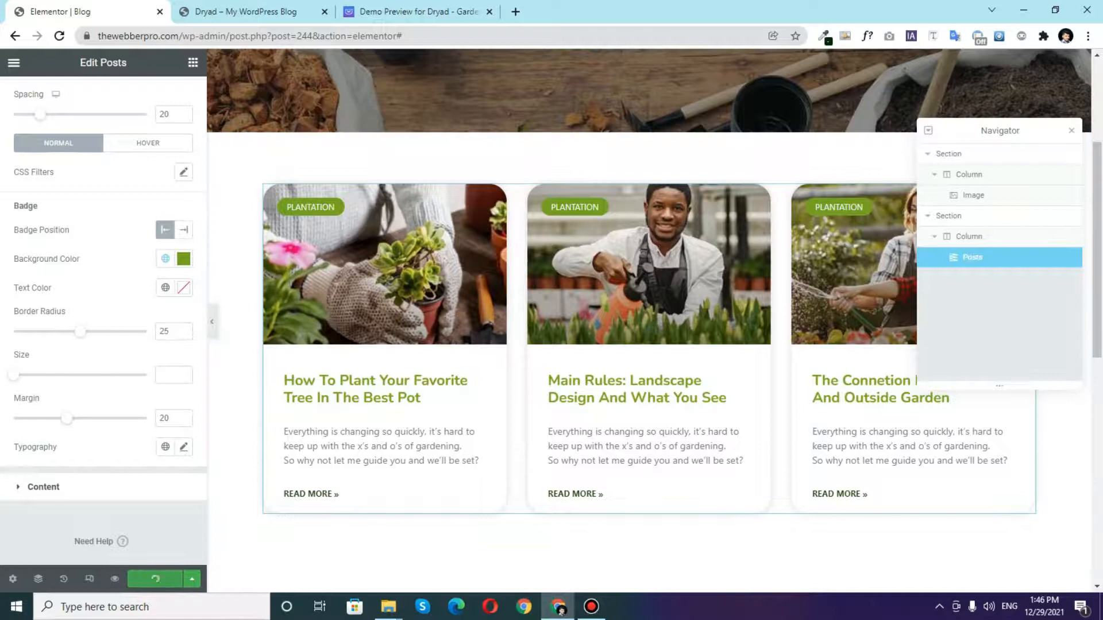
{"action": "scroll", "coordinate": [332, 441], "scroll_direction": "up", "scroll_amount": 3}
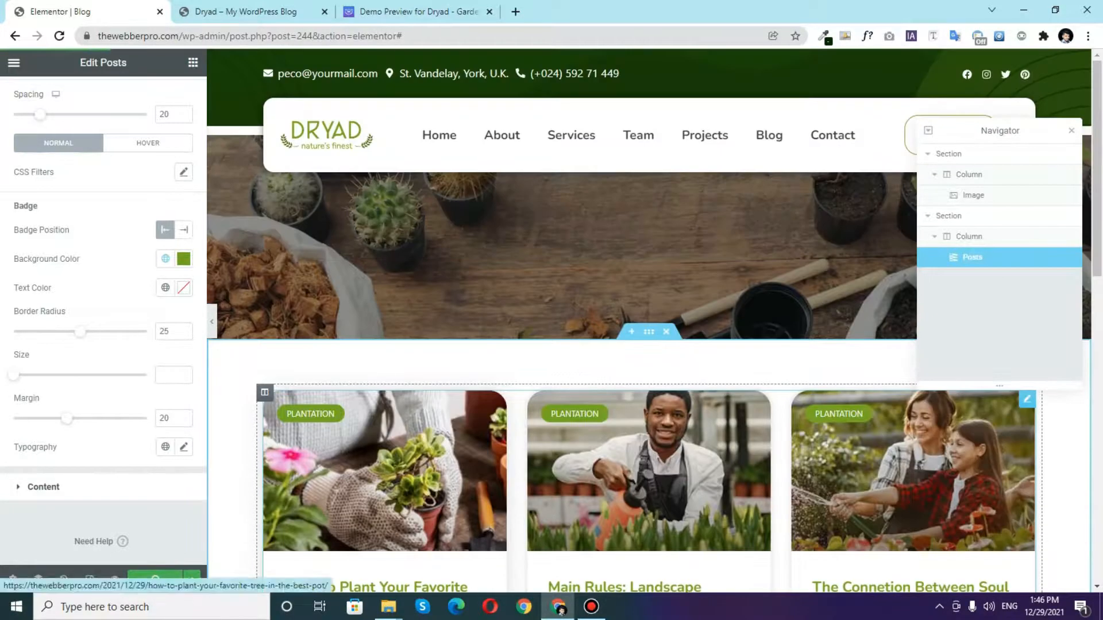
{"action": "scroll", "coordinate": [331, 441], "scroll_direction": "down", "scroll_amount": 2}
{"action": "left_click", "coordinate": [14, 62]}
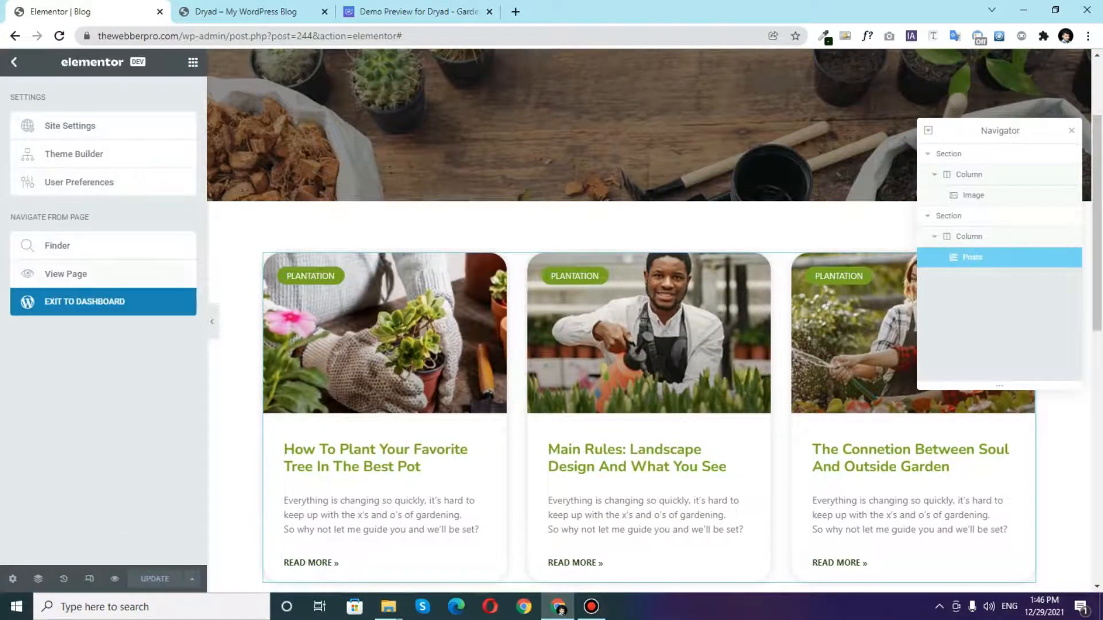
{"action": "left_click", "coordinate": [84, 302]}
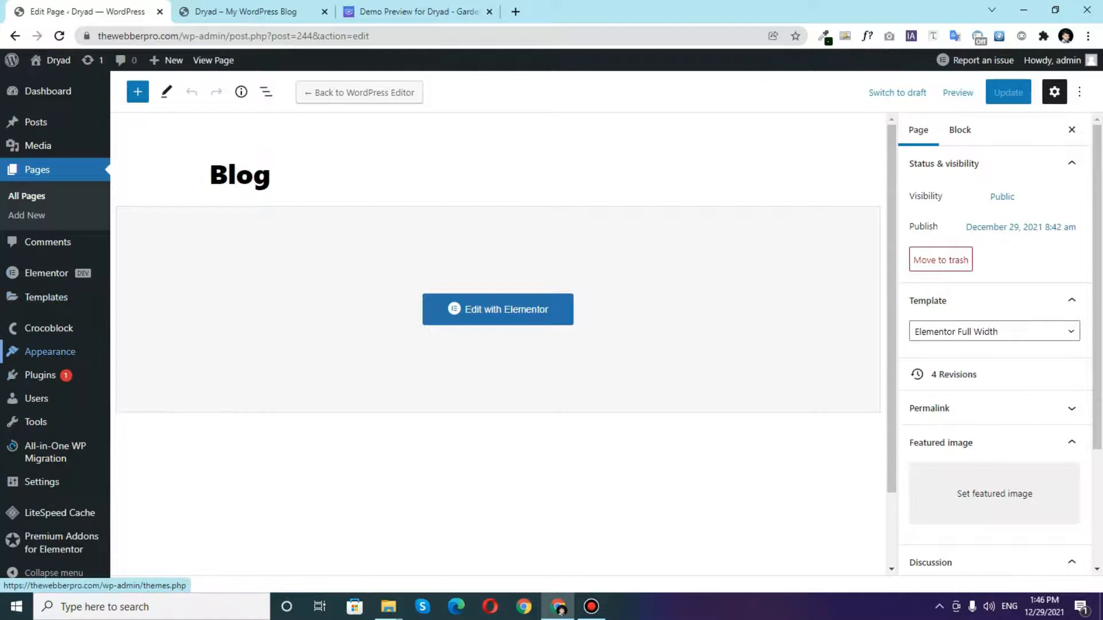
- Add the Blog page to the Main Menu and place it directly after Projects
{"action": "mouse_move", "coordinate": [50, 352]}
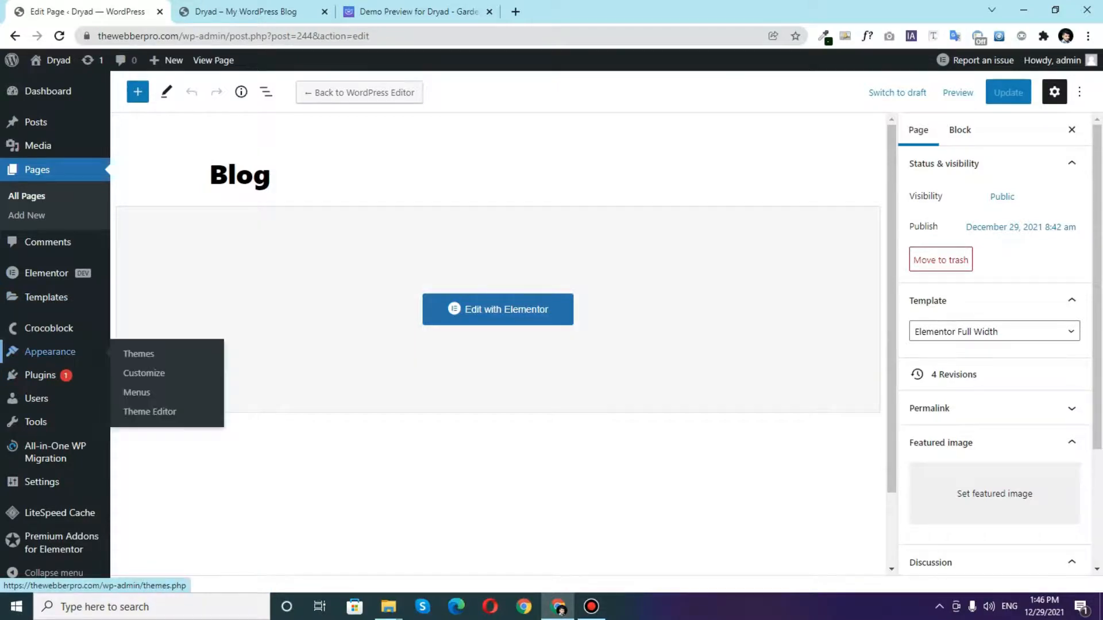
{"action": "left_click", "coordinate": [137, 392]}
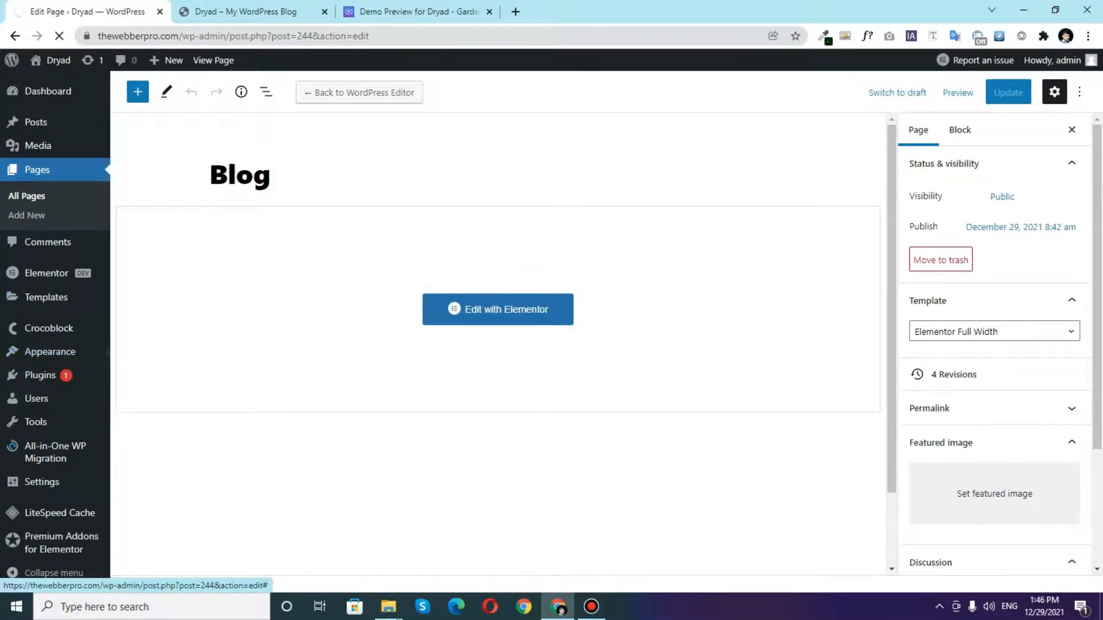
{"action": "scroll", "coordinate": [552, 327], "scroll_direction": "down", "scroll_amount": 2}
{"action": "left_click", "coordinate": [275, 230]}
{"action": "scroll", "coordinate": [551, 327], "scroll_direction": "down", "scroll_amount": 3}
{"action": "left_click_drag", "start_coordinate": [482, 330], "coordinate": [482, 299]}
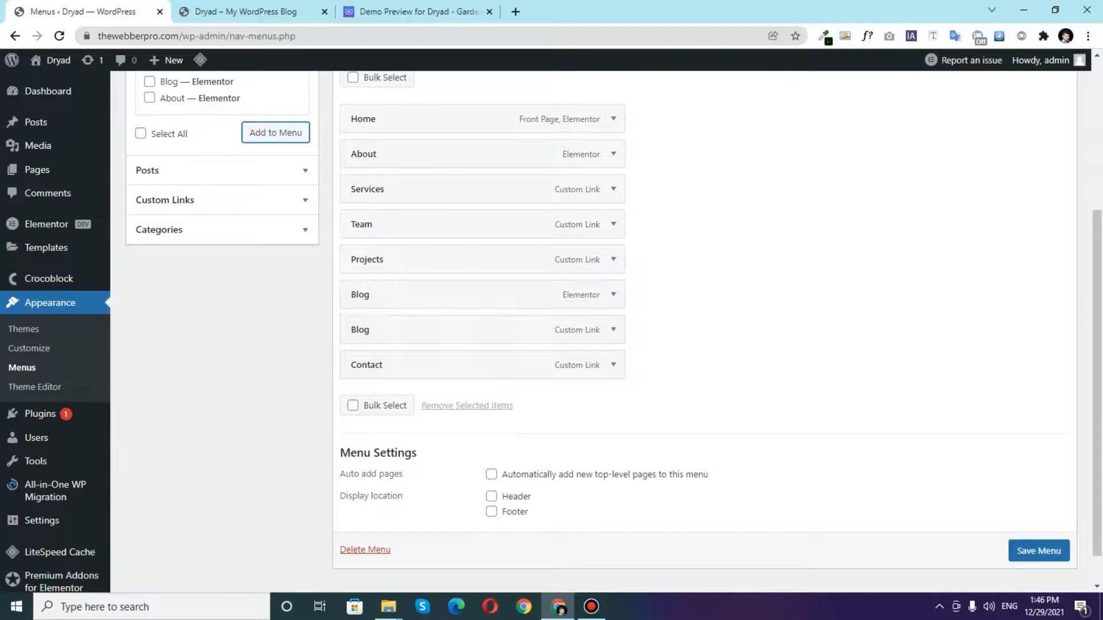
- Remove the Blog custom link from the Main Menu and save the menu
{"action": "left_click", "coordinate": [614, 330]}
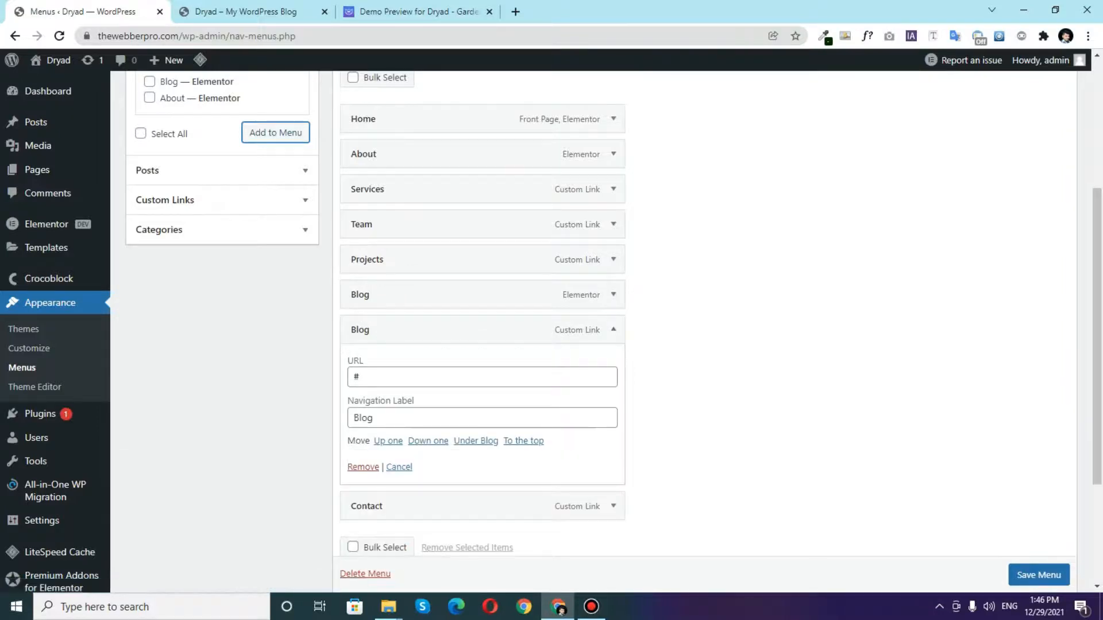
{"action": "left_click", "coordinate": [363, 466]}
{"action": "left_click", "coordinate": [1038, 515]}
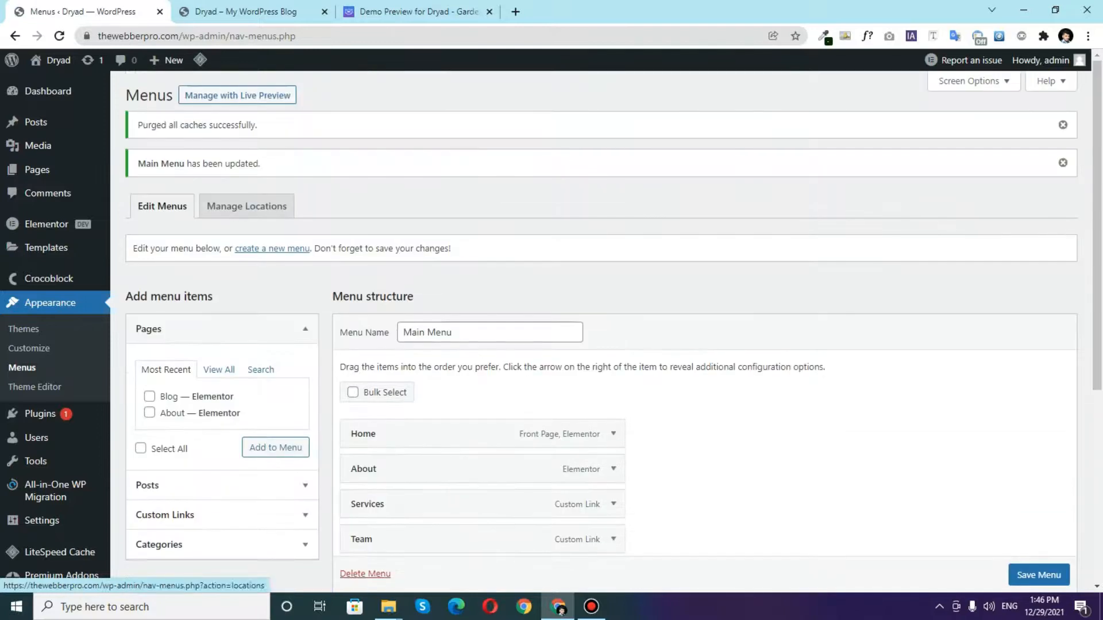
- Open the live Dryad site in a new browser tab and close the demo preview tab
{"action": "mouse_move", "coordinate": [58, 61]}
{"action": "right_click", "coordinate": [51, 84]}
{"action": "left_click", "coordinate": [86, 93]}
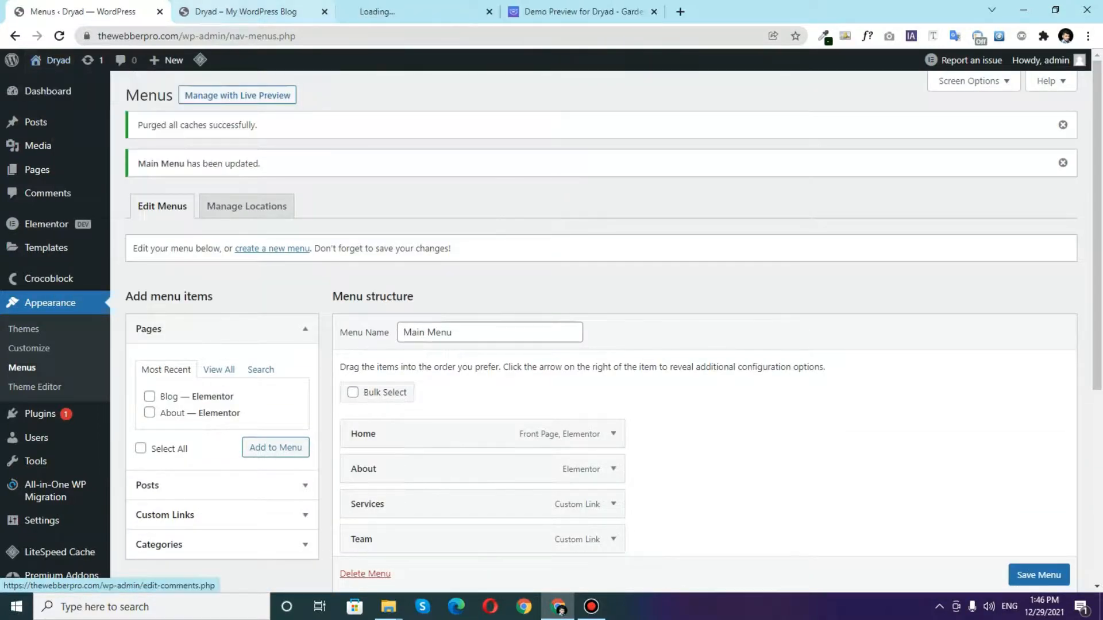
{"action": "left_click", "coordinate": [391, 11]}
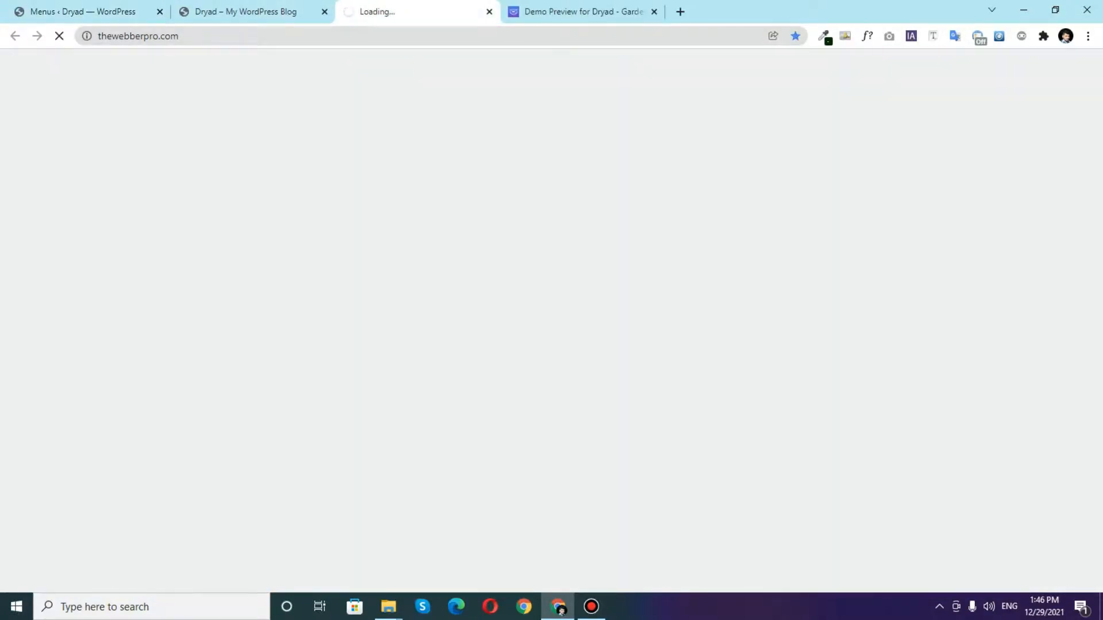
{"action": "left_click", "coordinate": [654, 12]}
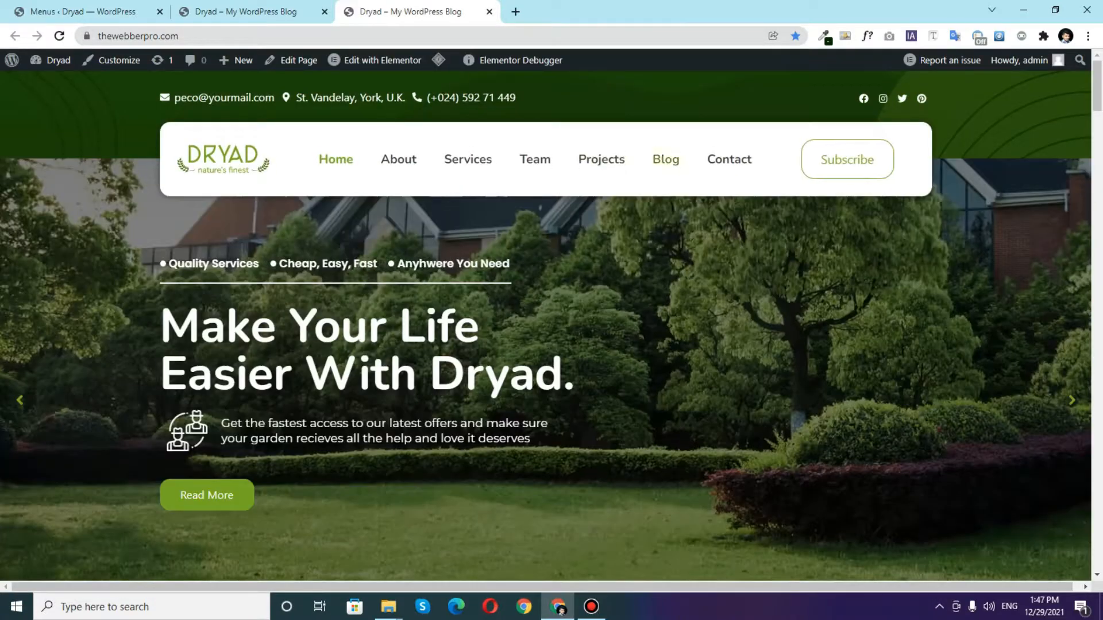
- Open the Blog page from the site's navigation and check the banner, post cards and footer
{"action": "left_click", "coordinate": [666, 160]}
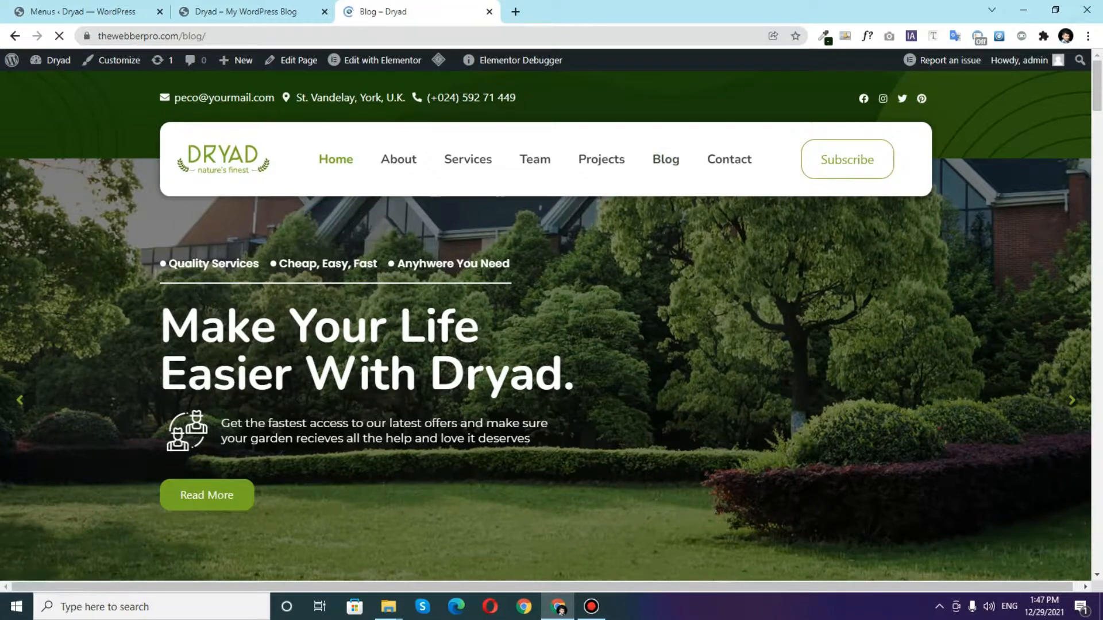
{"action": "scroll", "coordinate": [552, 327], "scroll_direction": "down", "scroll_amount": 3}
{"action": "scroll", "coordinate": [551, 327], "scroll_direction": "down", "scroll_amount": 4}
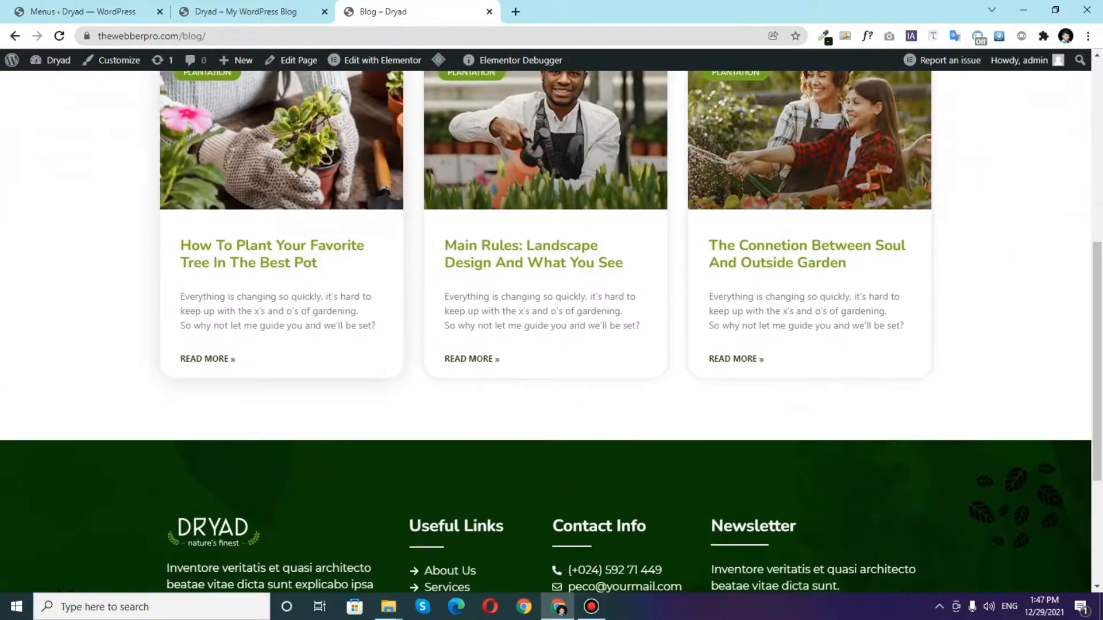
{"action": "scroll", "coordinate": [551, 327], "scroll_direction": "up", "scroll_amount": 7}
{"action": "scroll", "coordinate": [552, 327], "scroll_direction": "down", "scroll_amount": 1}
{"action": "scroll", "coordinate": [551, 327], "scroll_direction": "down", "scroll_amount": 5}
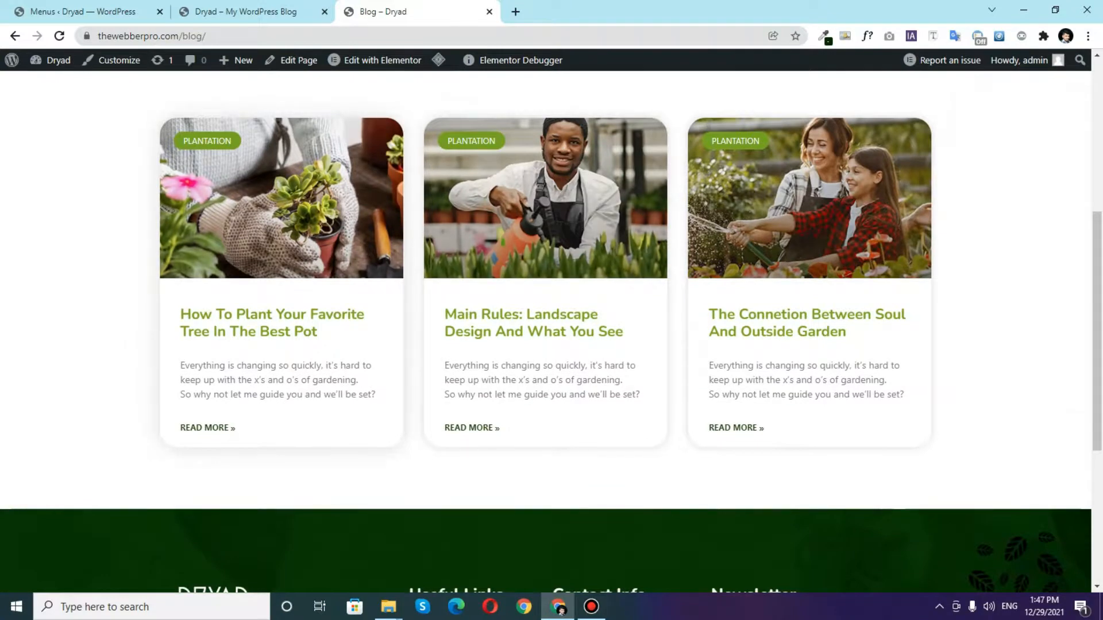
- Open the post "How To Plant Your Favorite Tree In The Best Pot" and review its layout down to the footer
{"action": "left_click", "coordinate": [271, 322]}
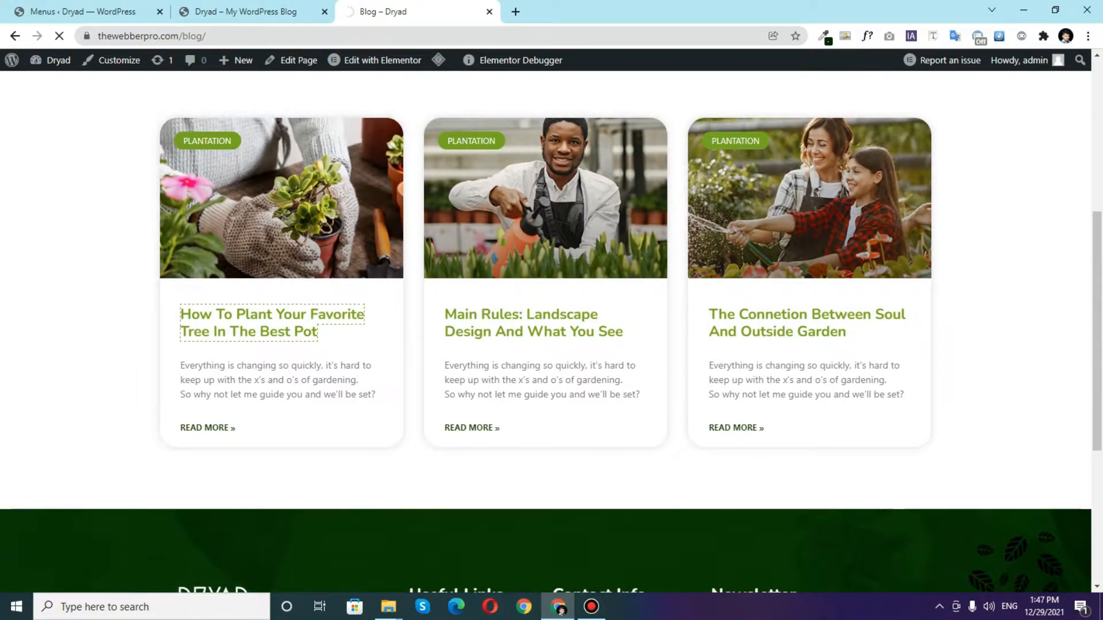
{"action": "scroll", "coordinate": [551, 332], "scroll_direction": "down", "scroll_amount": 8}
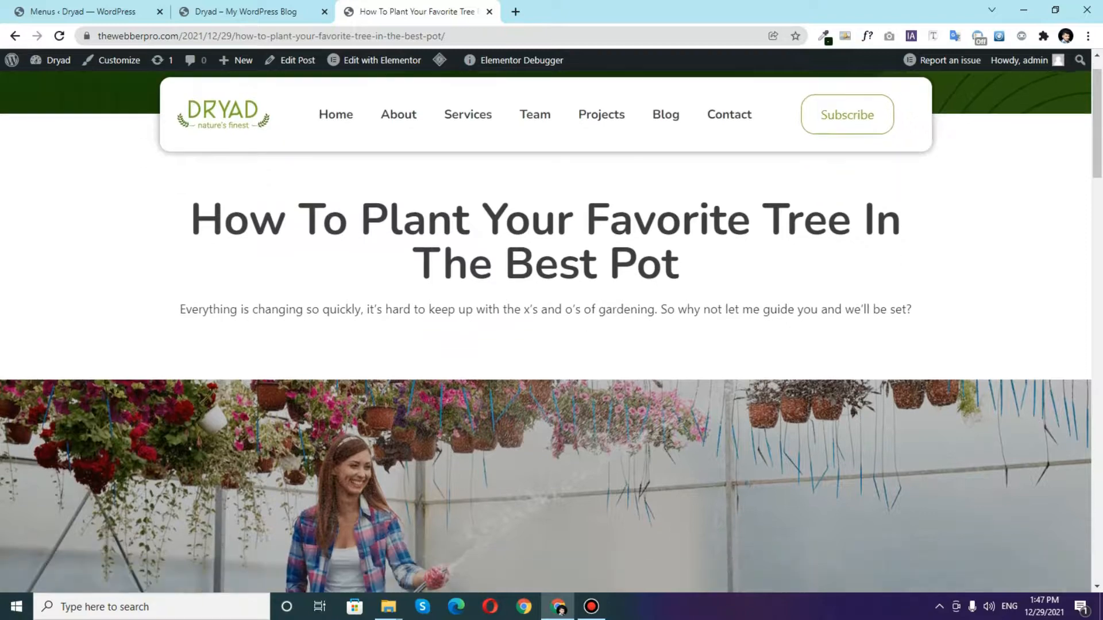
{"action": "scroll", "coordinate": [552, 332], "scroll_direction": "down", "scroll_amount": 20}
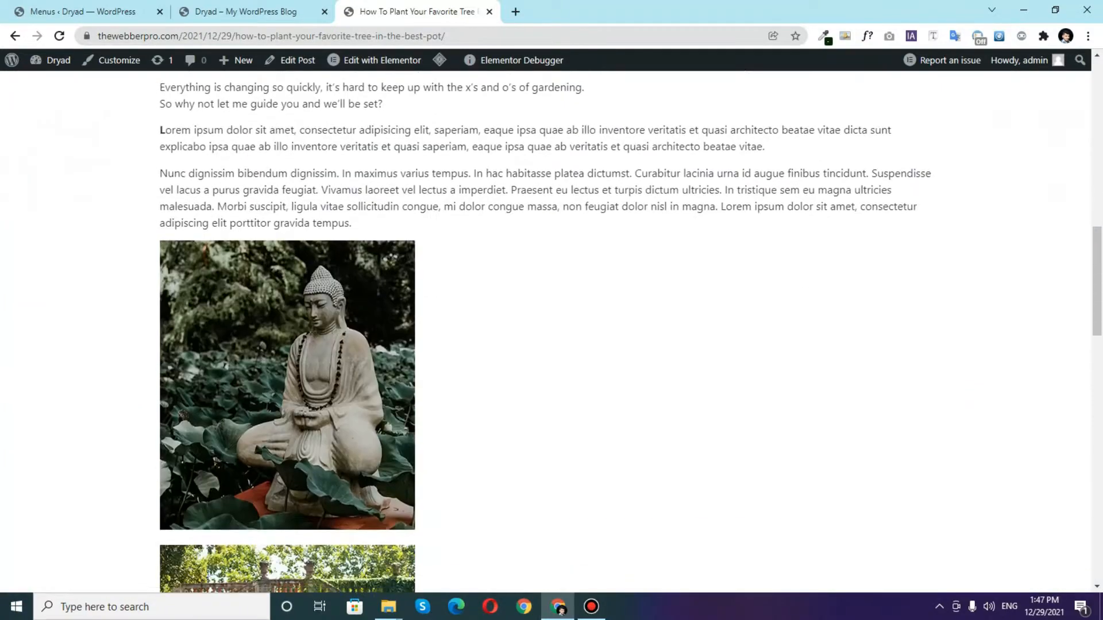
{"action": "scroll", "coordinate": [552, 332], "scroll_direction": "down", "scroll_amount": 10}
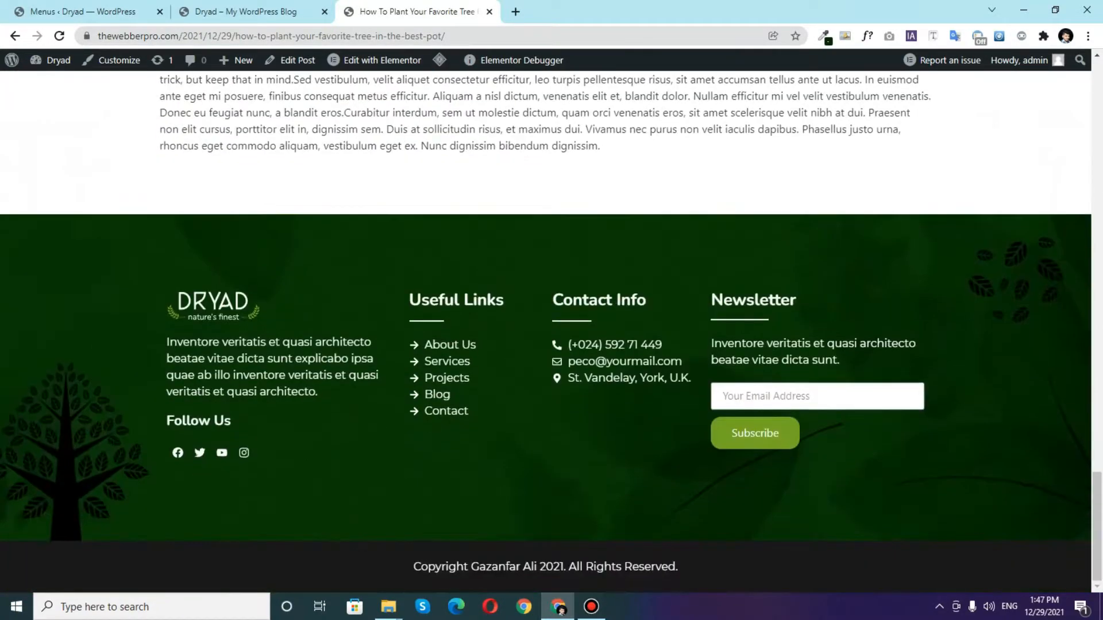
{"action": "scroll", "coordinate": [551, 332], "scroll_direction": "up", "scroll_amount": 20}
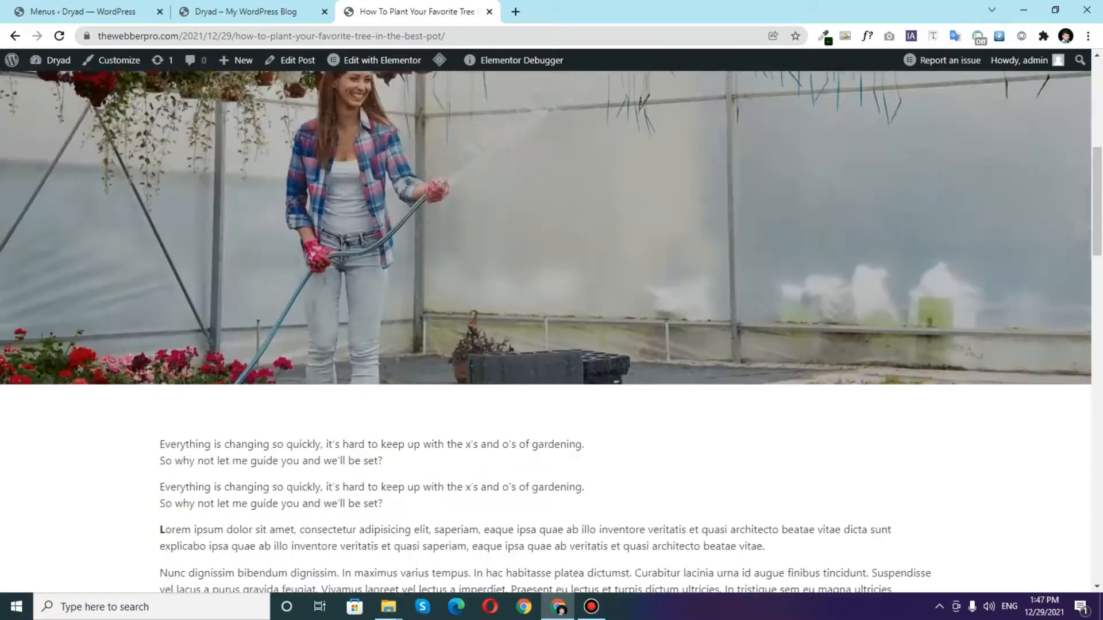
{"action": "scroll", "coordinate": [551, 332], "scroll_direction": "up", "scroll_amount": 10}
- Return to the Blog page through the site's navigation and look over its content again
{"action": "left_click", "coordinate": [666, 159]}
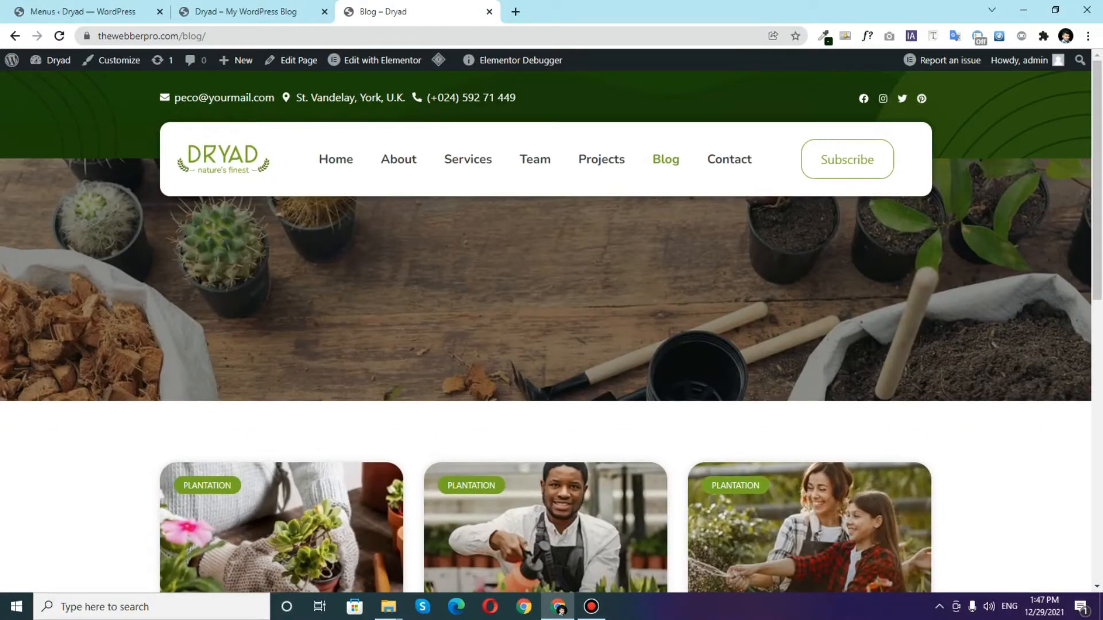
{"action": "scroll", "coordinate": [545, 517], "scroll_direction": "down", "scroll_amount": 5}
{"action": "scroll", "coordinate": [546, 517], "scroll_direction": "up", "scroll_amount": 5}
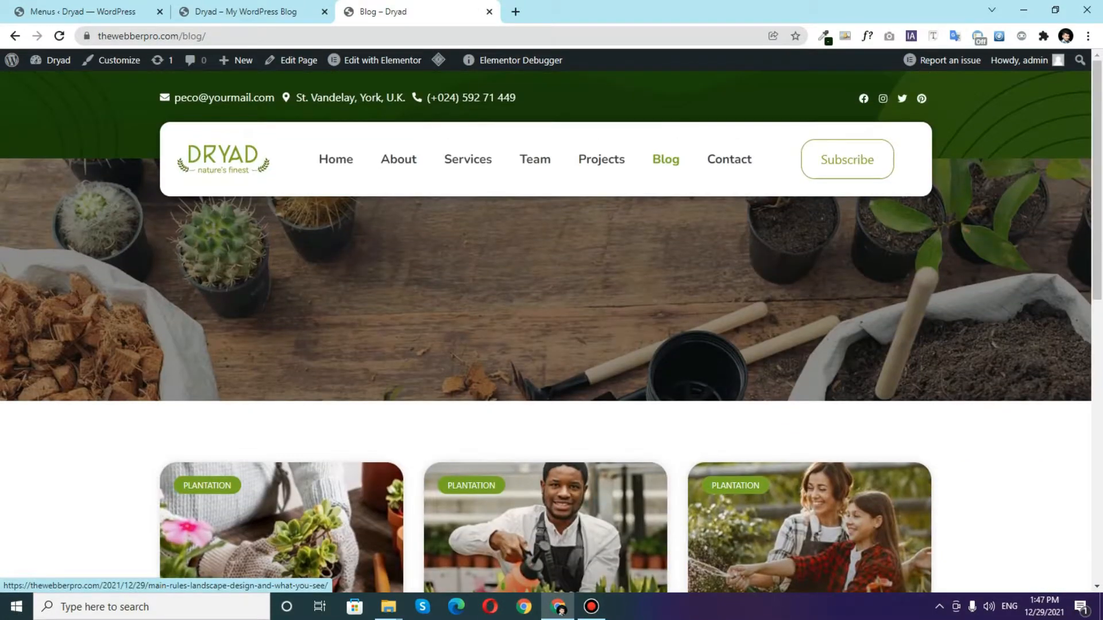